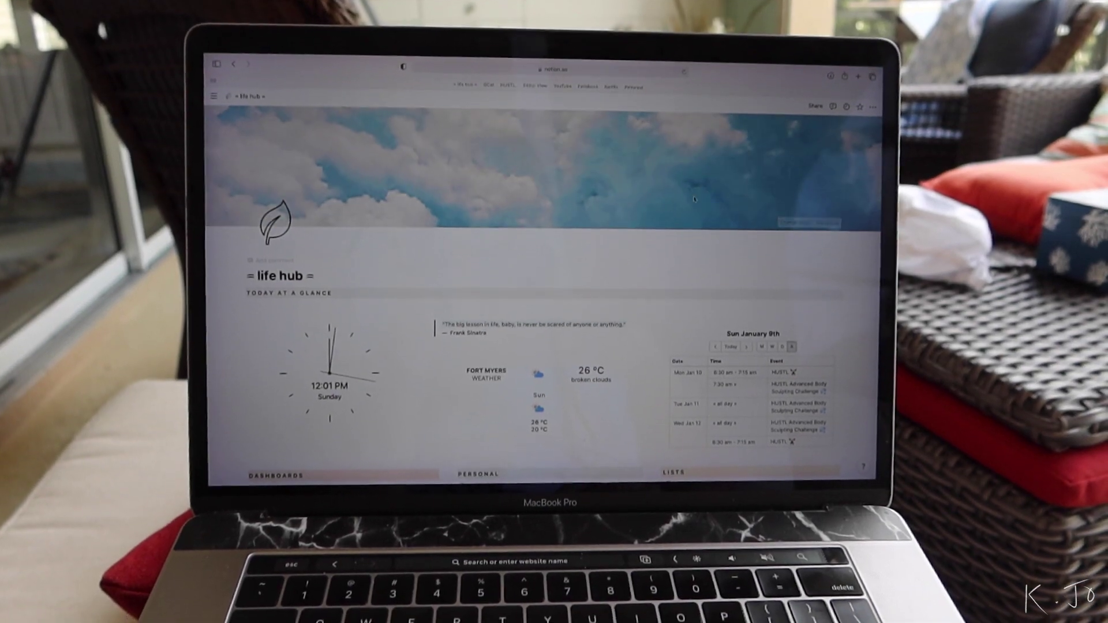
# Scroll the life hub page down past the dashboards and lists to the playlist and photo
pyautogui.scroll(-5, 592, 253)
pyautogui.scroll(-5, 592, 252)
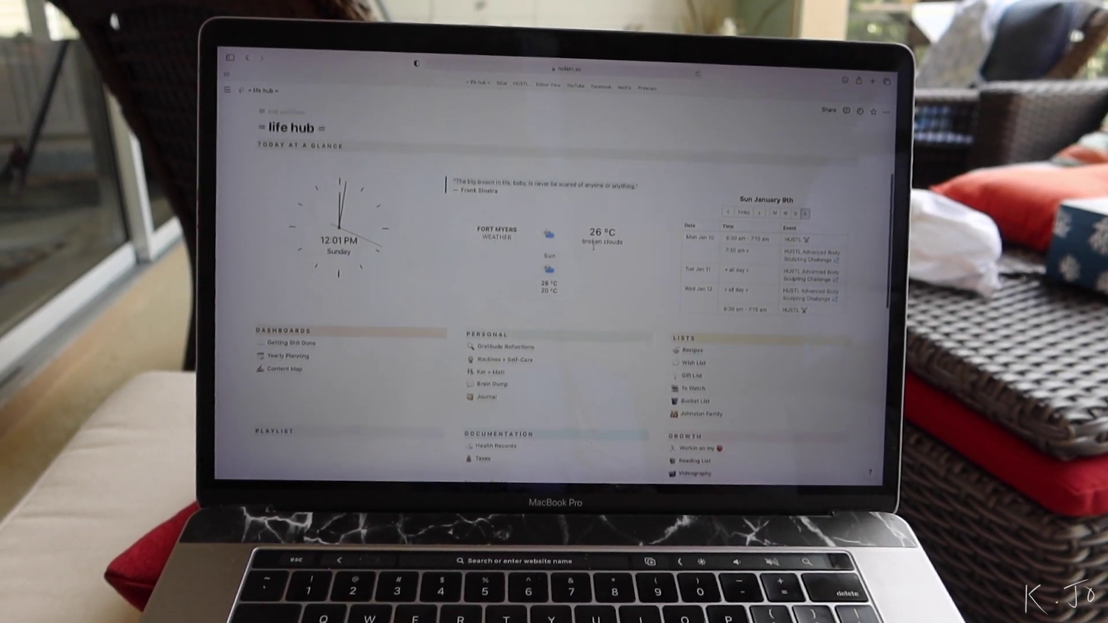
pyautogui.scroll(-3, 575, 206)
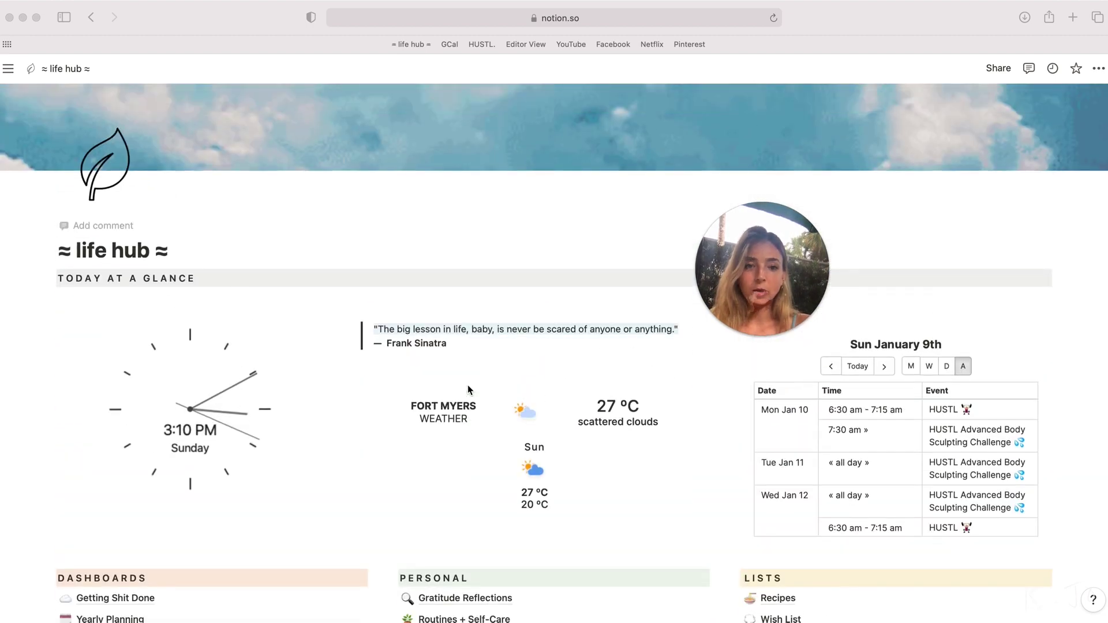
pyautogui.scroll(2, 468, 386)
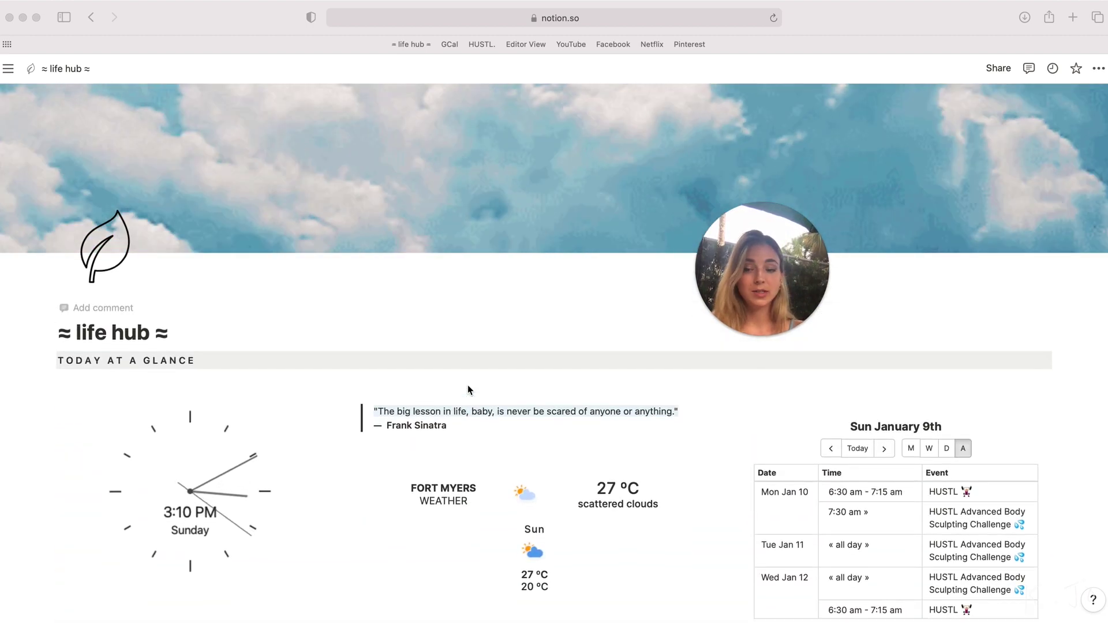
# Open the page's style options and try the Serif and Mono fonts before returning to Default
pyautogui.click(1099, 70)
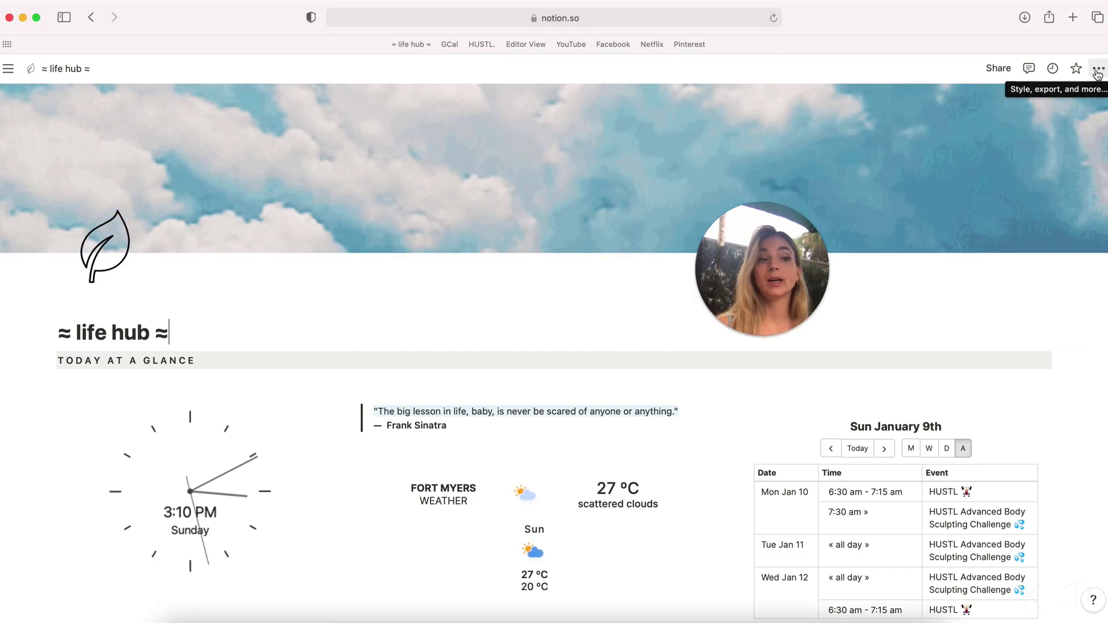
pyautogui.click(1099, 72)
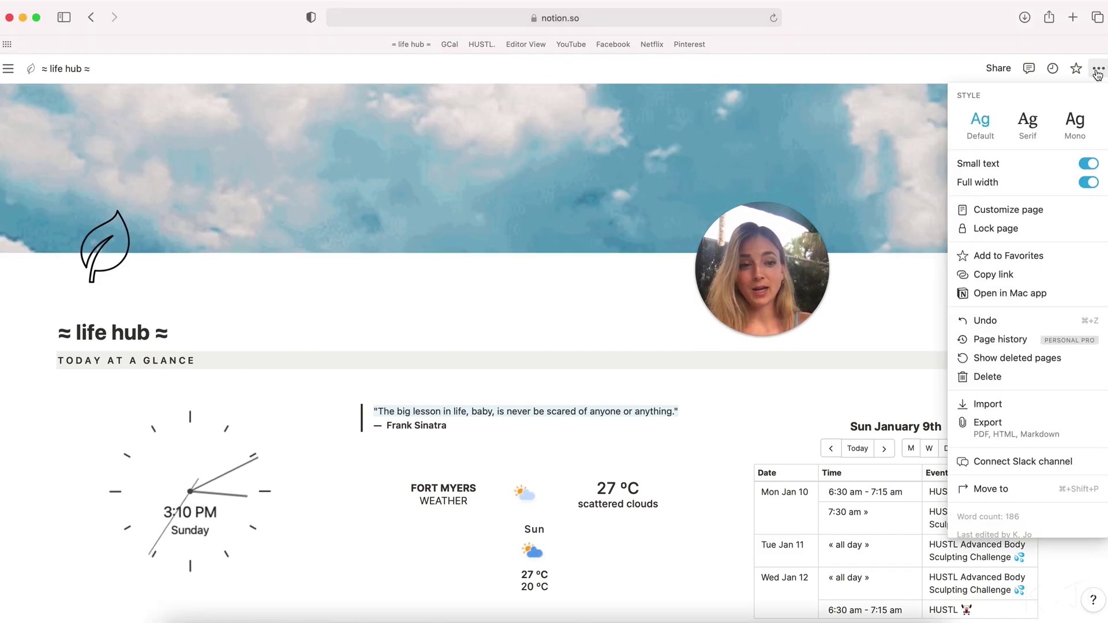
pyautogui.click(1041, 128)
pyautogui.click(1075, 124)
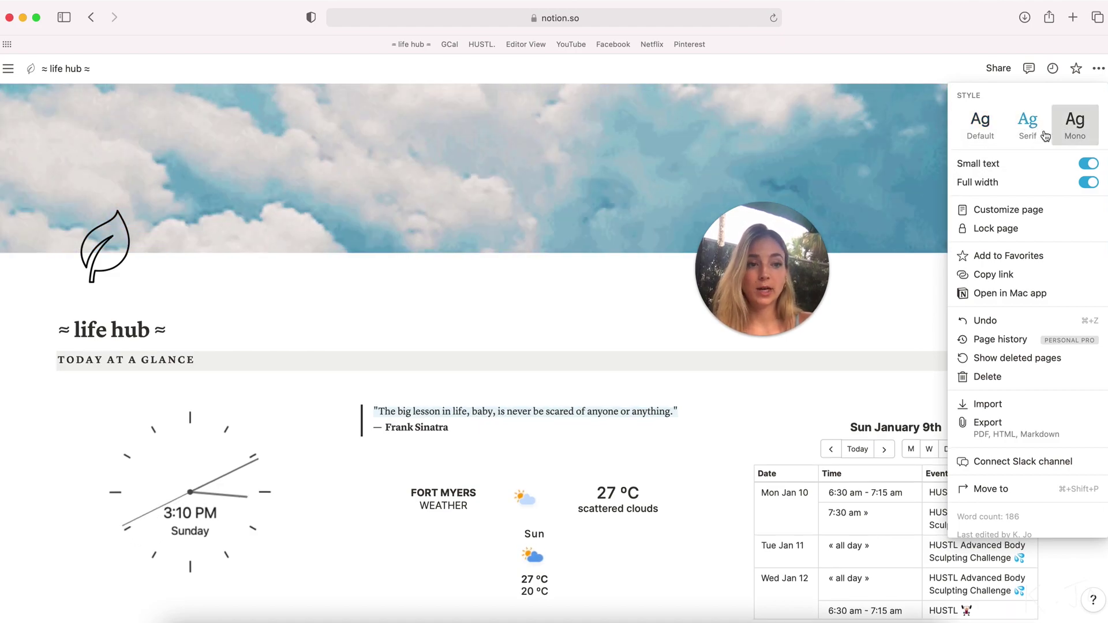
pyautogui.click(979, 129)
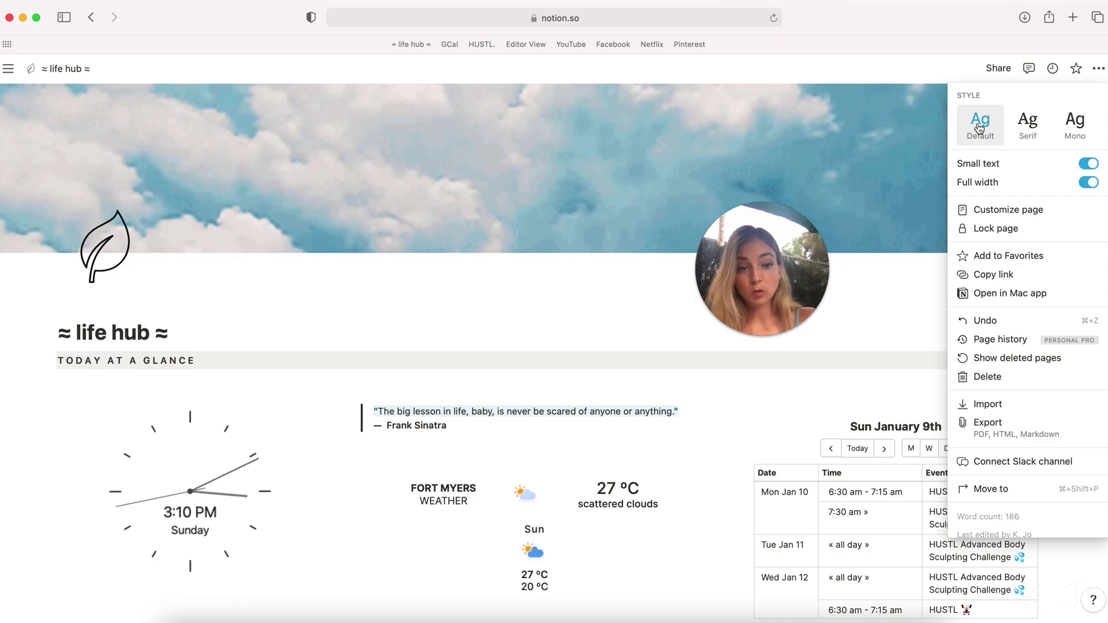
# Toggle Small text and Full width off and back on, leaving both enabled
pyautogui.click(1088, 165)
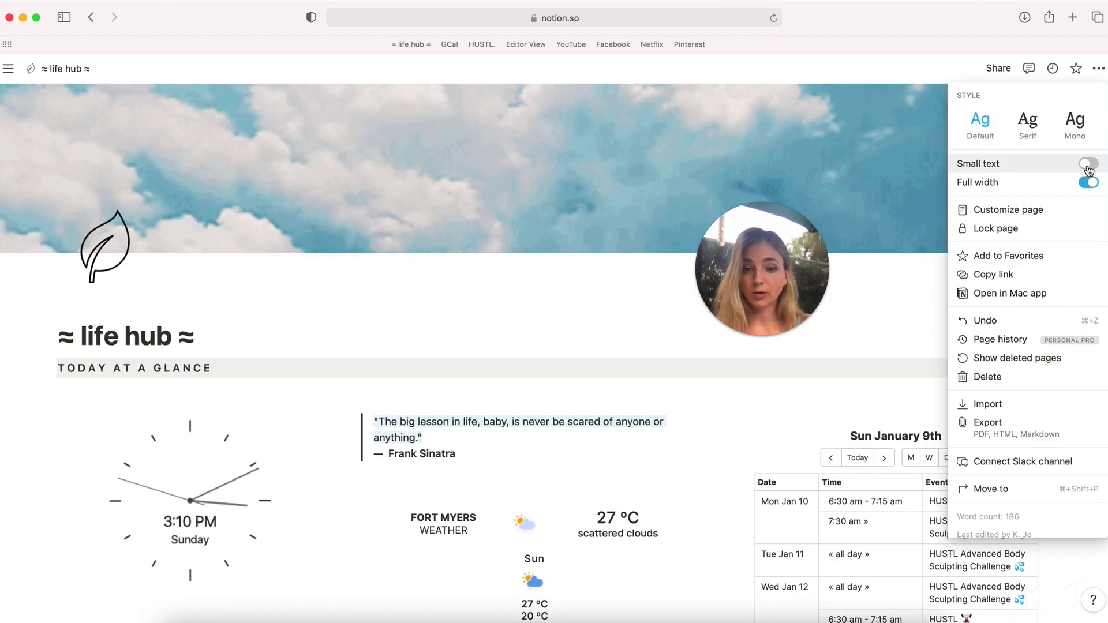
pyautogui.click(1088, 167)
pyautogui.click(1089, 184)
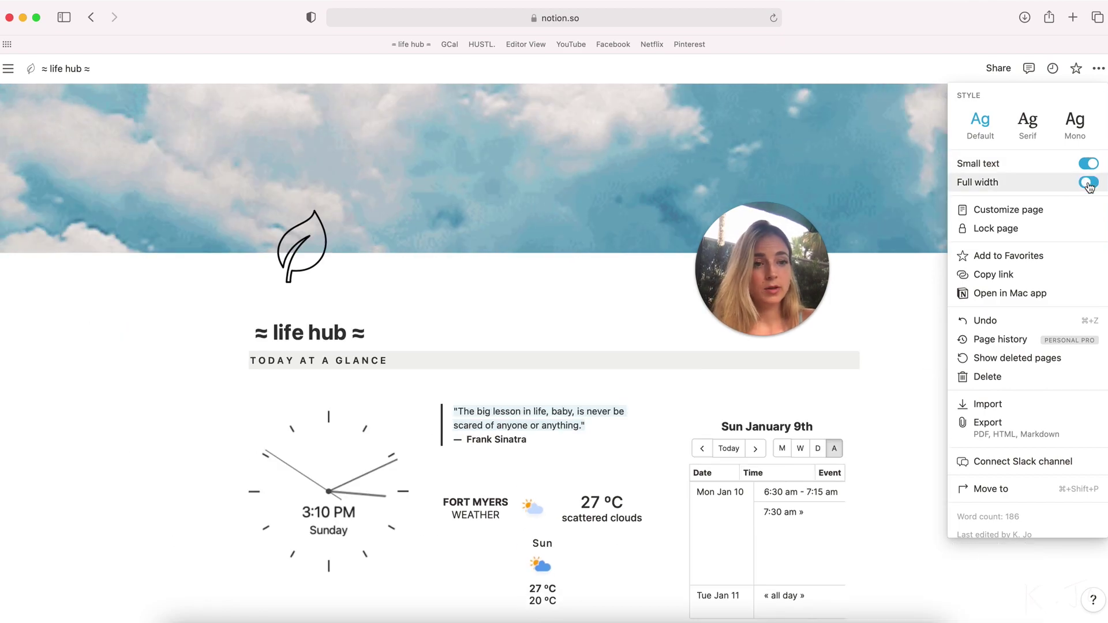
pyautogui.click(1089, 185)
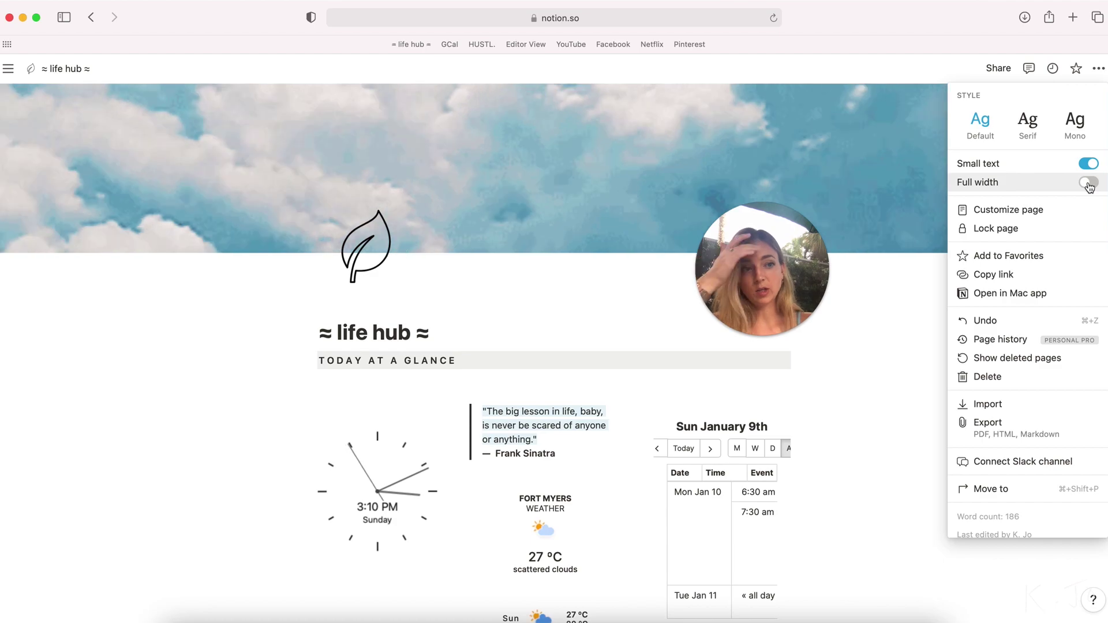
pyautogui.click(1089, 185)
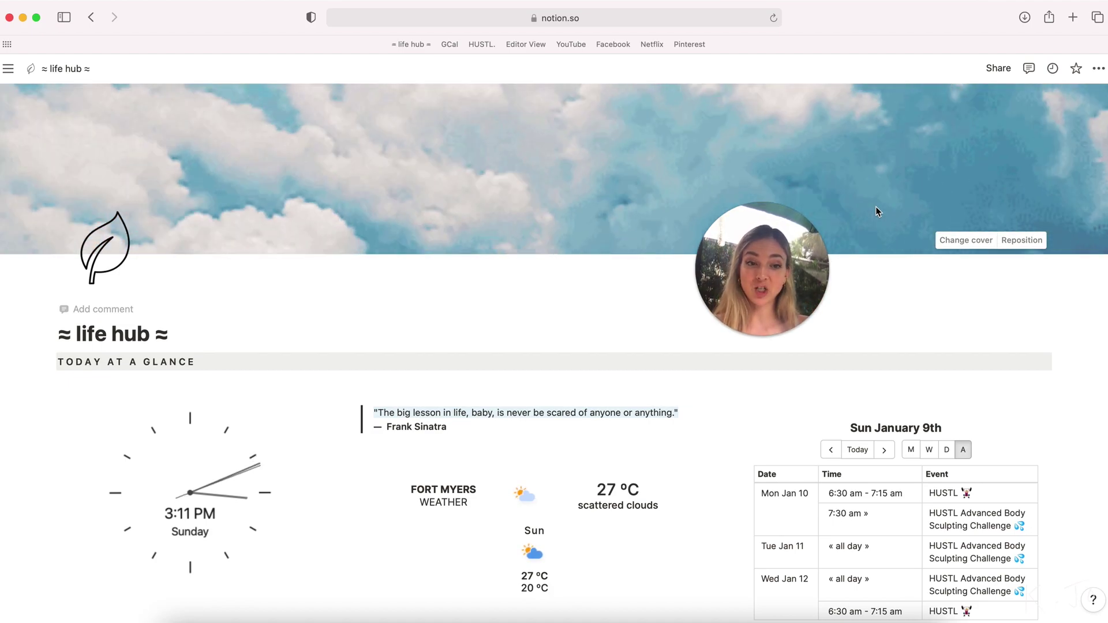
# Browse the Change cover picker's Upload, Link and Unsplash options without replacing the clouds cover
pyautogui.click(966, 240)
pyautogui.click(814, 286)
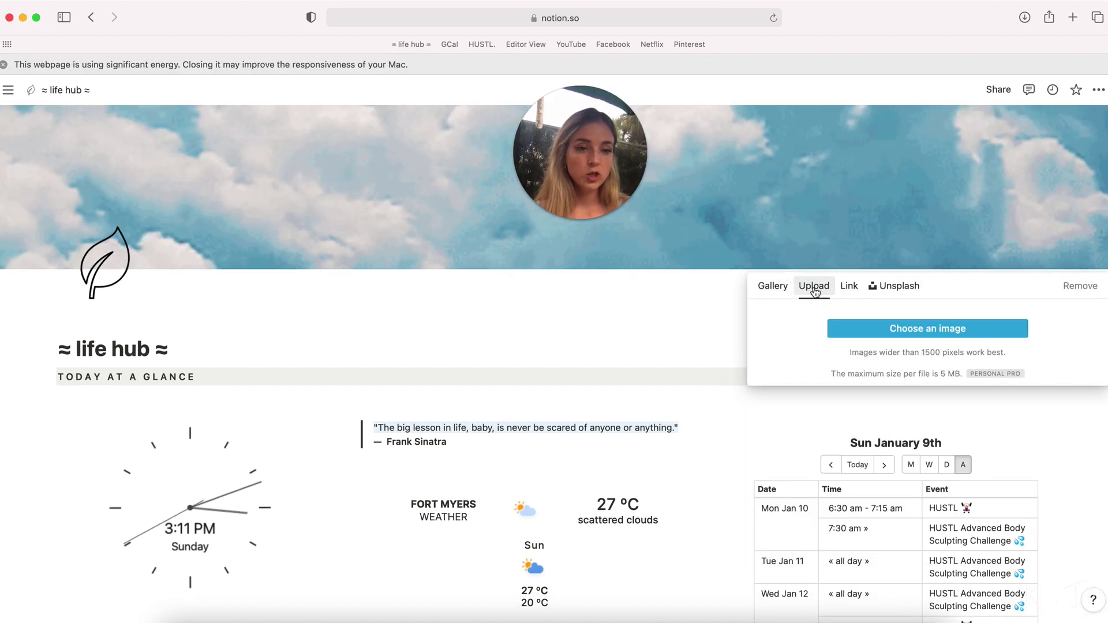
pyautogui.click(848, 289)
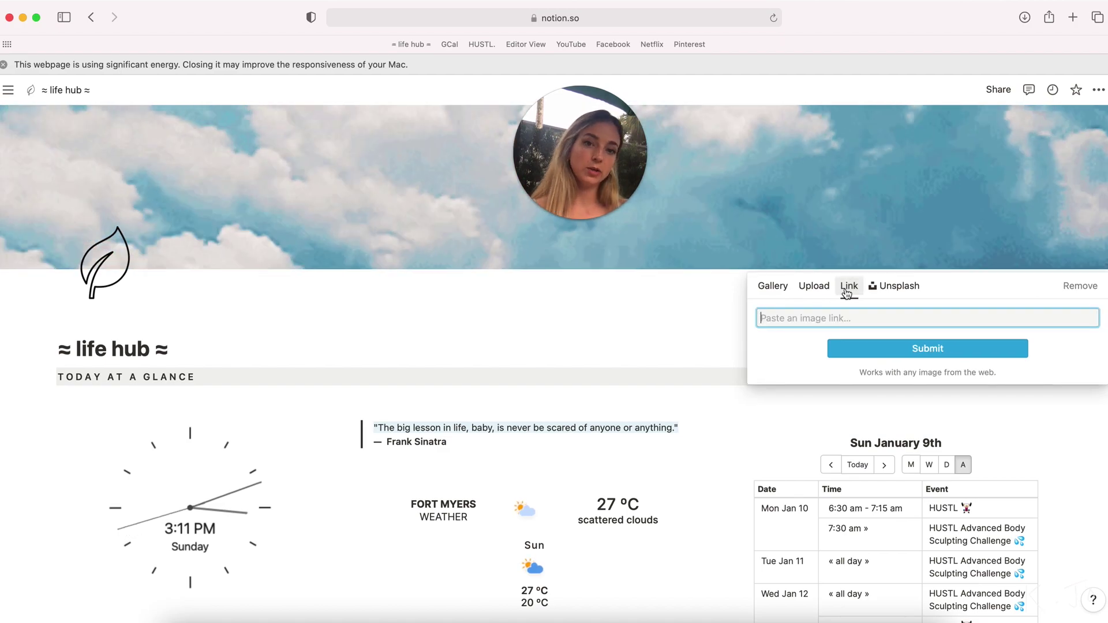
pyautogui.click(912, 293)
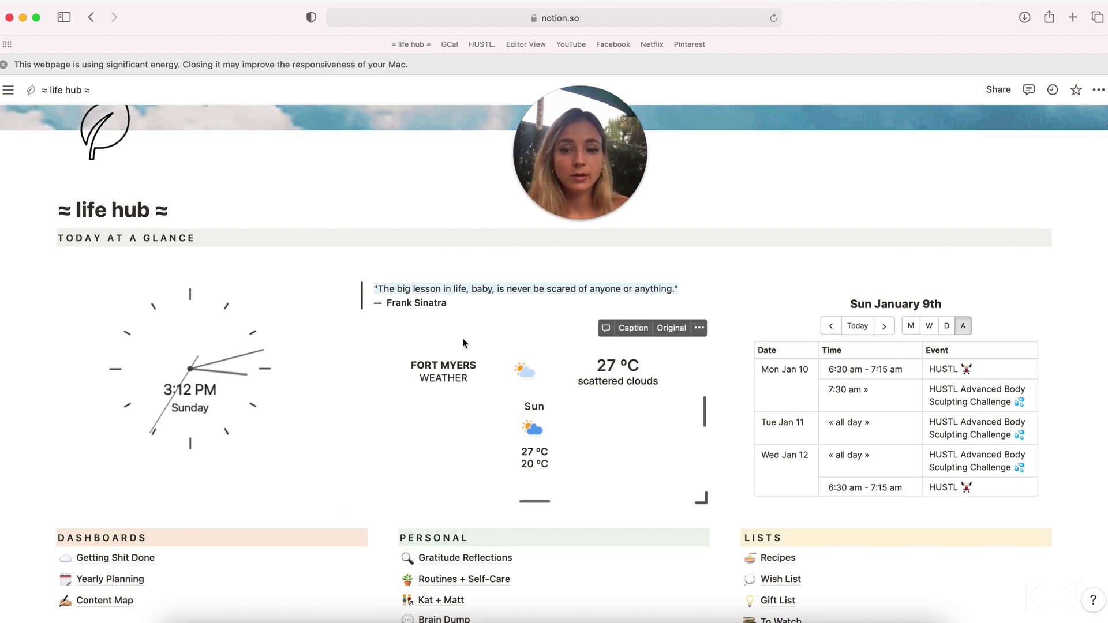
pyautogui.scroll(-3, 495, 476)
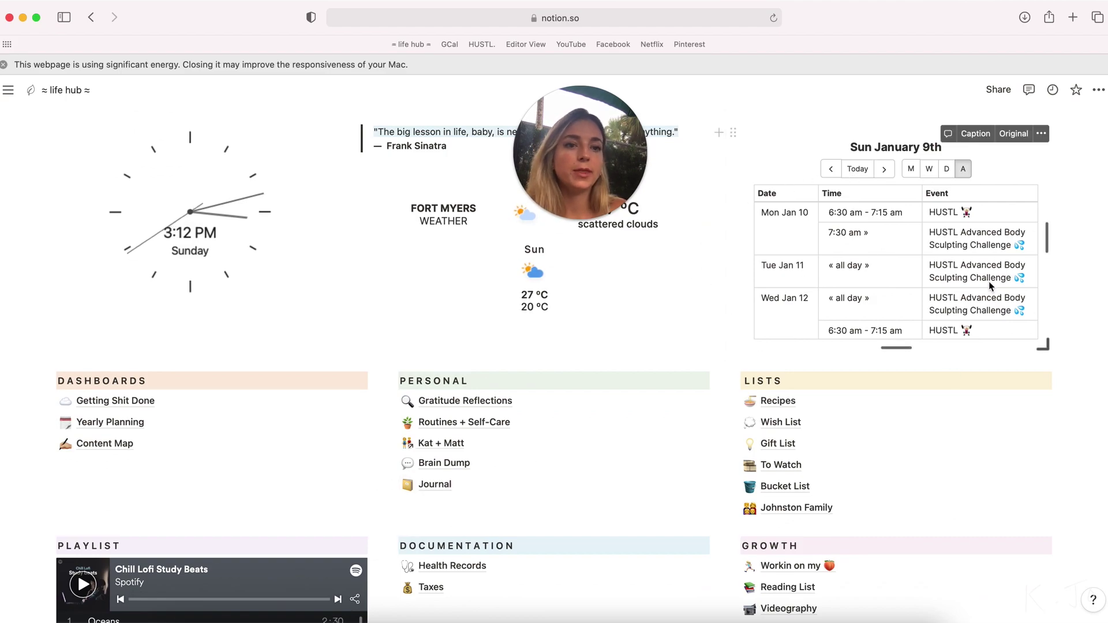
pyautogui.scroll(-3, 924, 248)
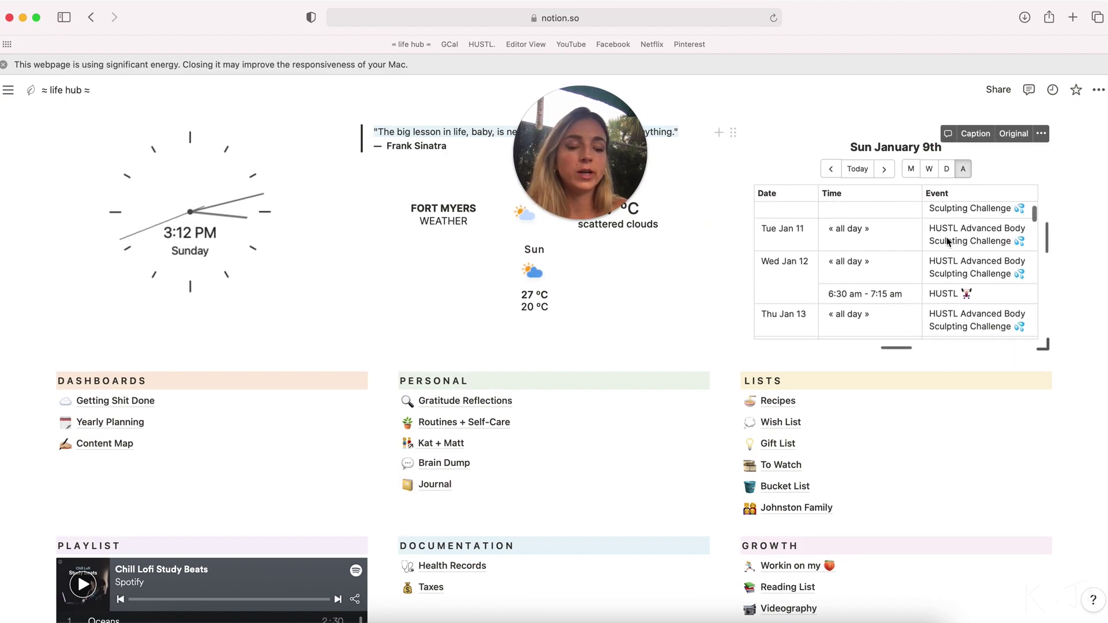
pyautogui.scroll(3, 890, 251)
pyautogui.scroll(-1, 98, 430)
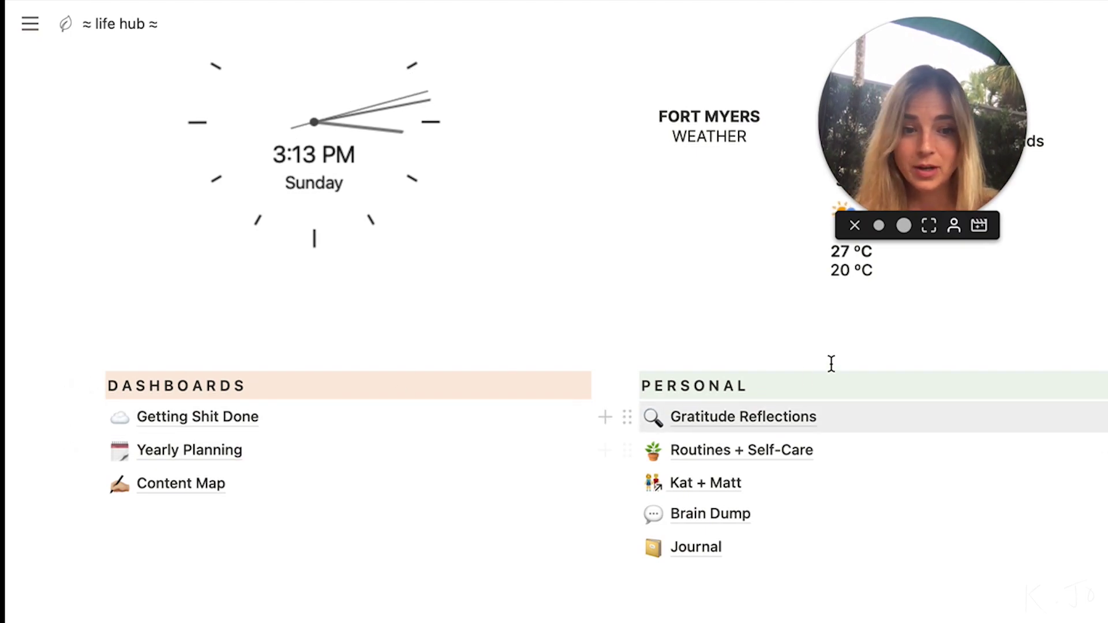
pyautogui.scroll(-2, 781, 383)
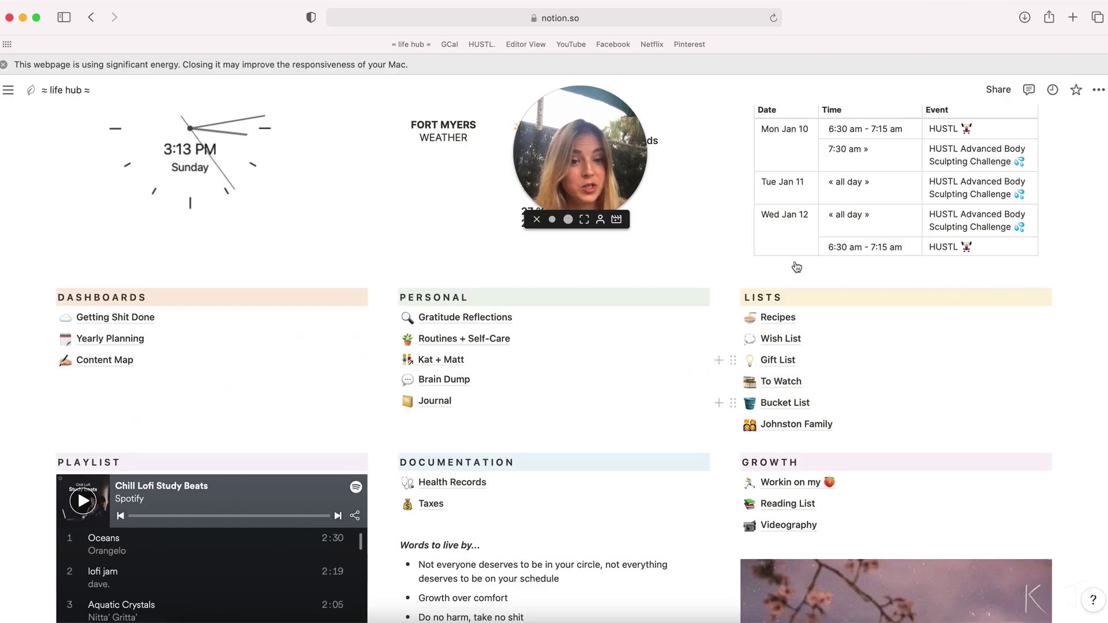
pyautogui.scroll(-3, 725, 354)
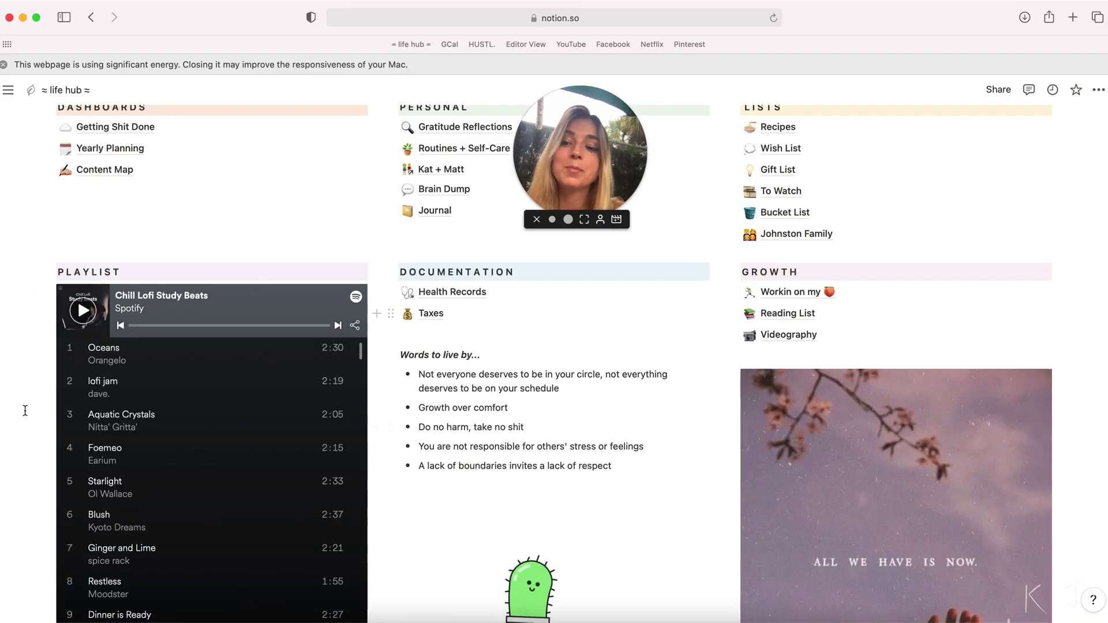
pyautogui.scroll(-1, 451, 407)
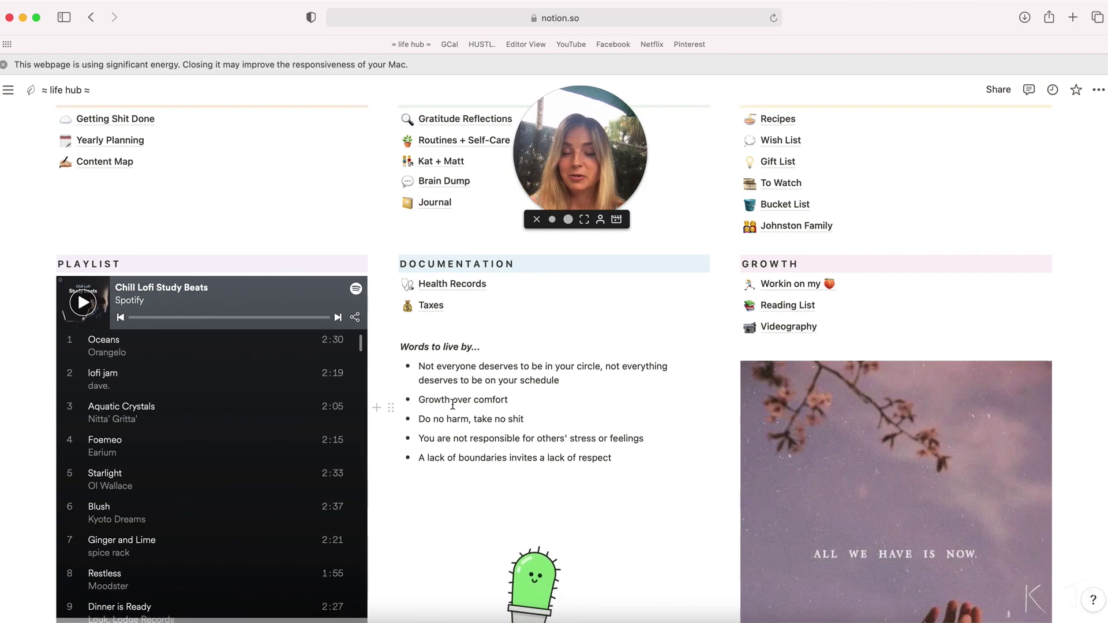
pyautogui.scroll(-1, 452, 406)
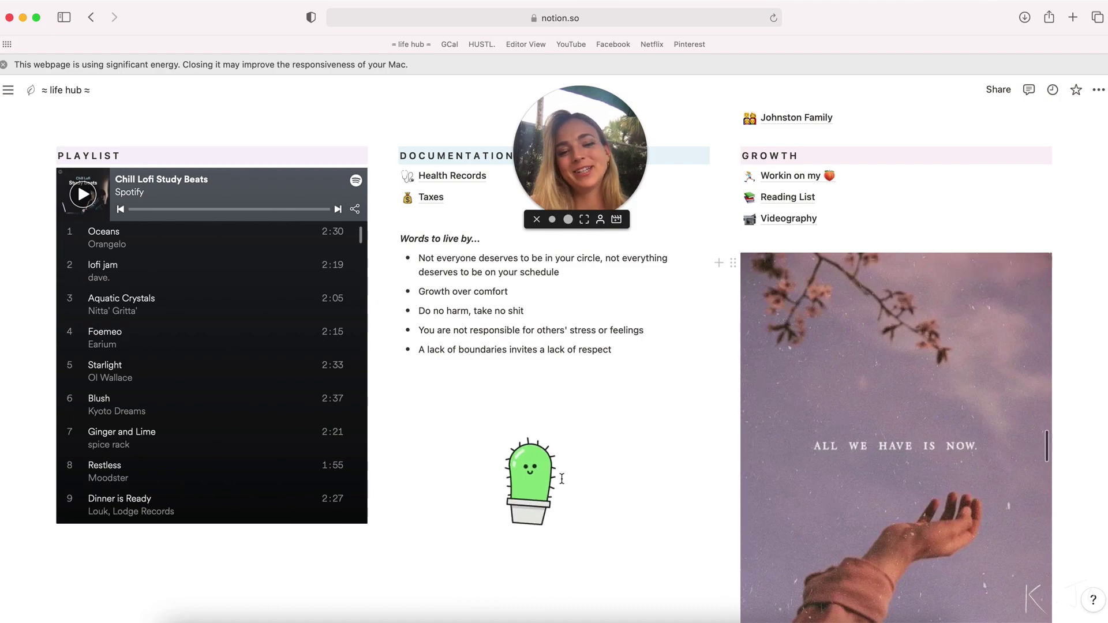
pyautogui.scroll(-1, 681, 476)
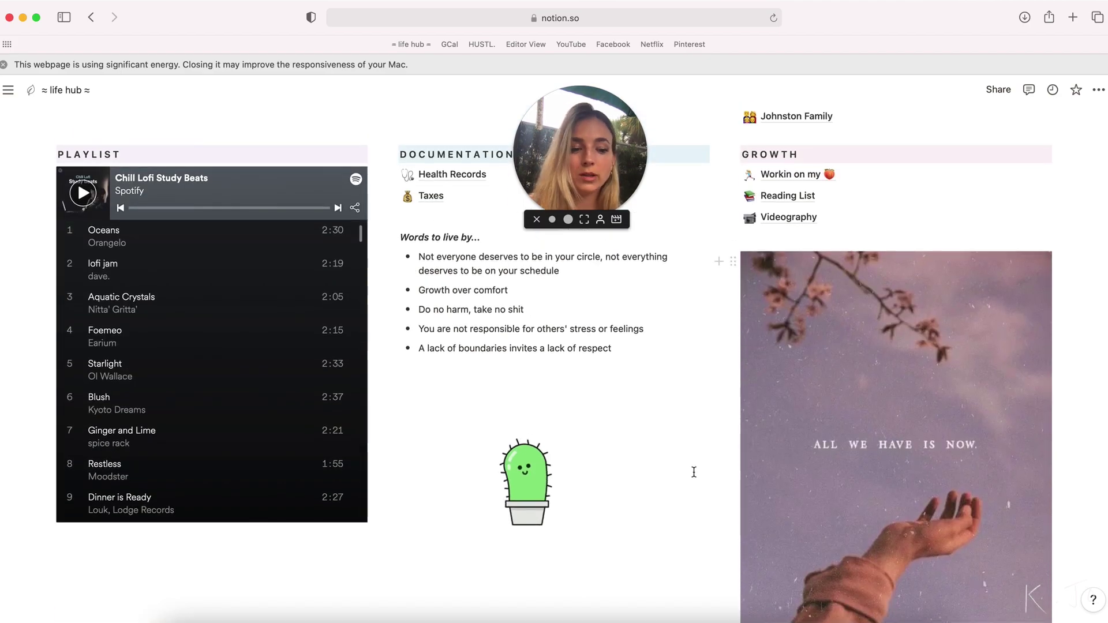
pyautogui.scroll(-2, 693, 472)
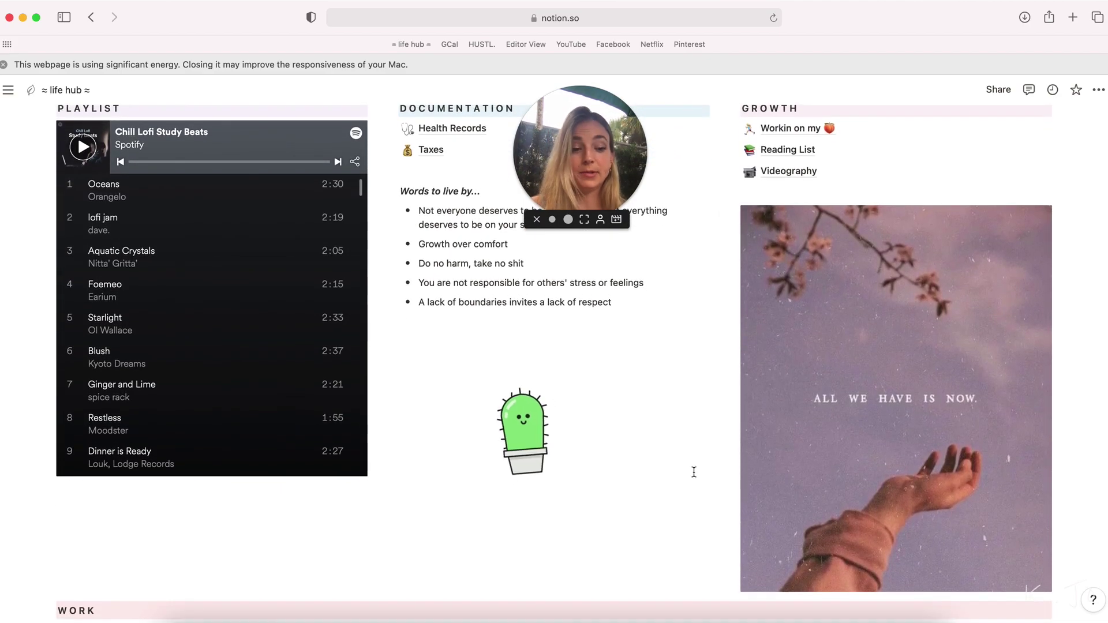
pyautogui.scroll(10, 694, 472)
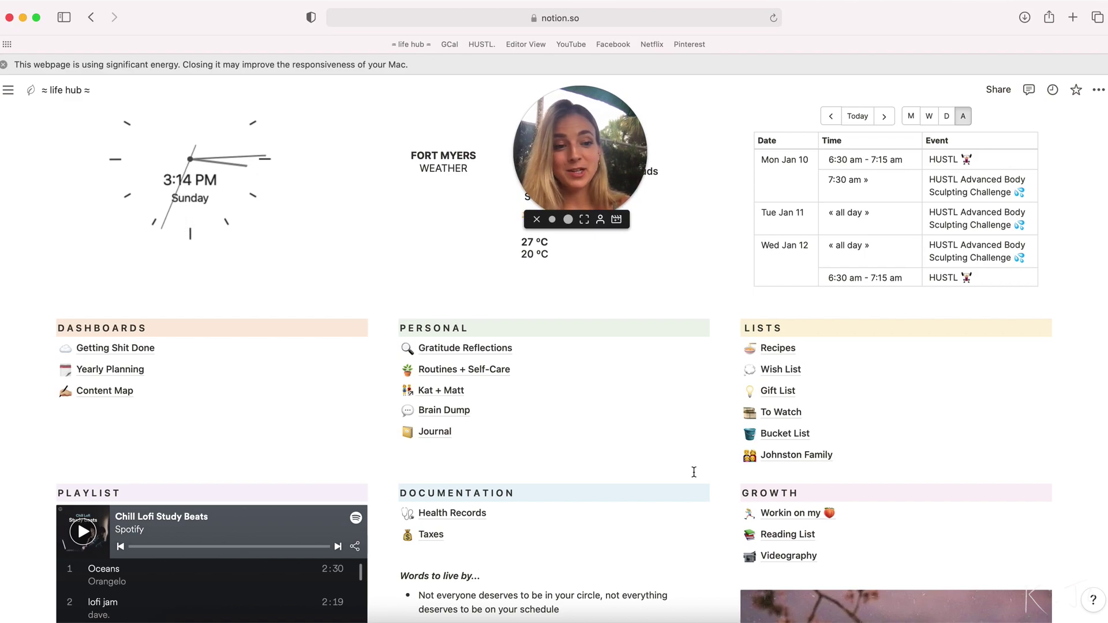
pyautogui.scroll(-1, 693, 472)
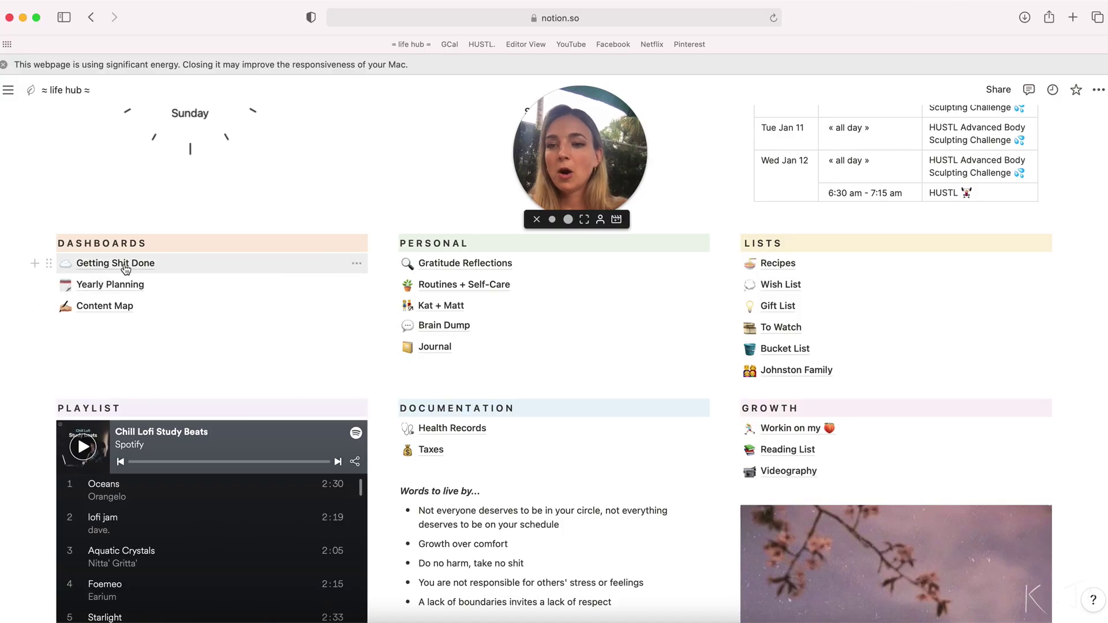
pyautogui.click(115, 263)
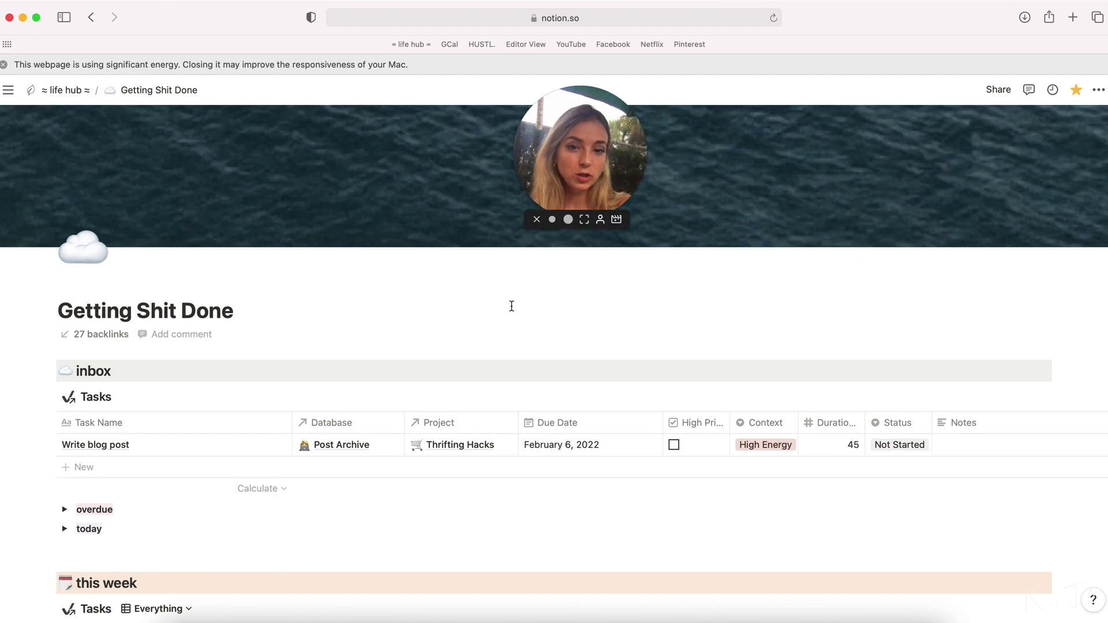
pyautogui.scroll(1, 718, 323)
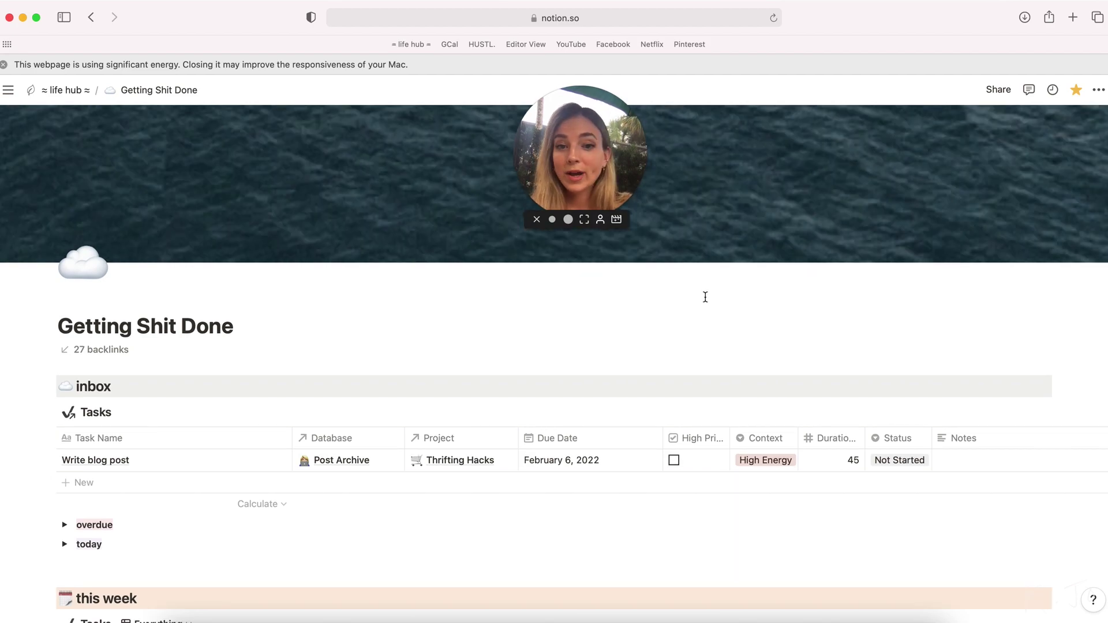
pyautogui.scroll(-1, 634, 313)
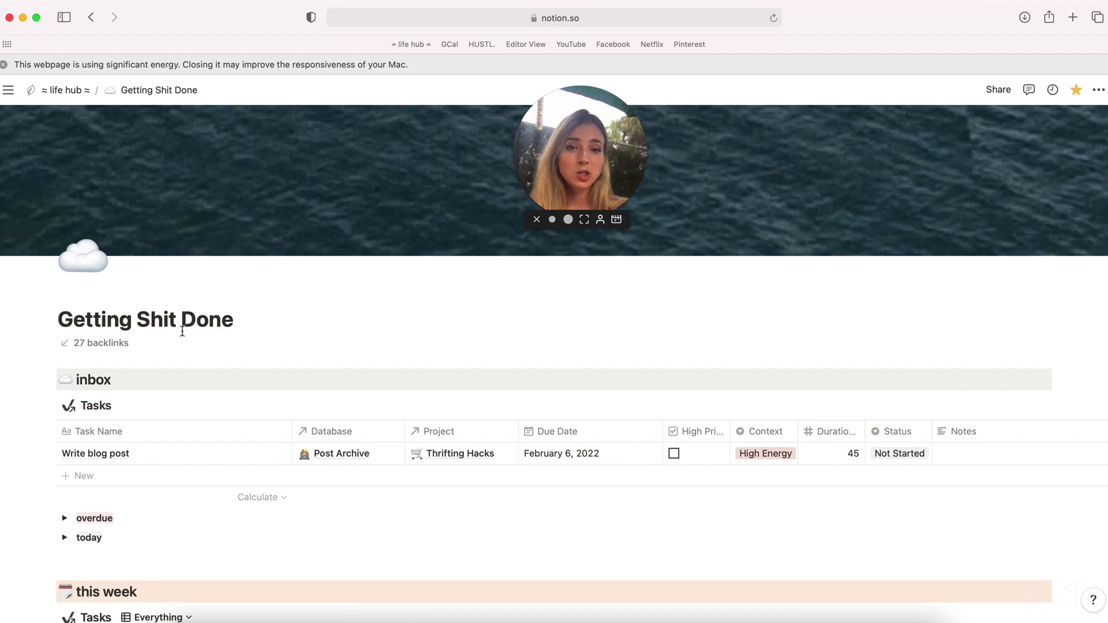
pyautogui.scroll(-2, 346, 315)
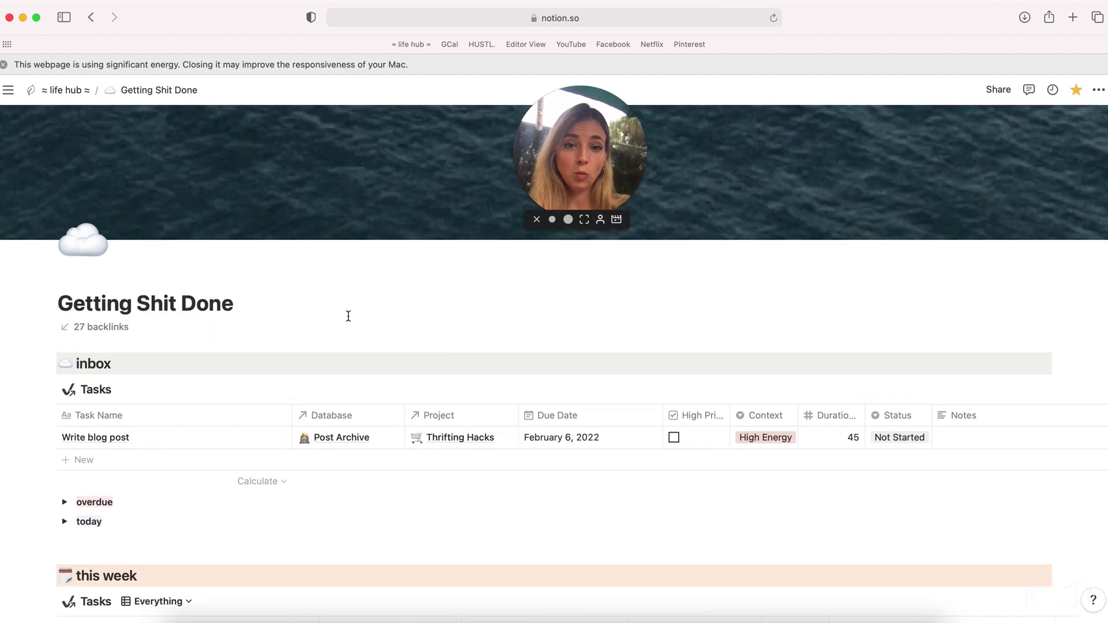
pyautogui.scroll(-3, 348, 316)
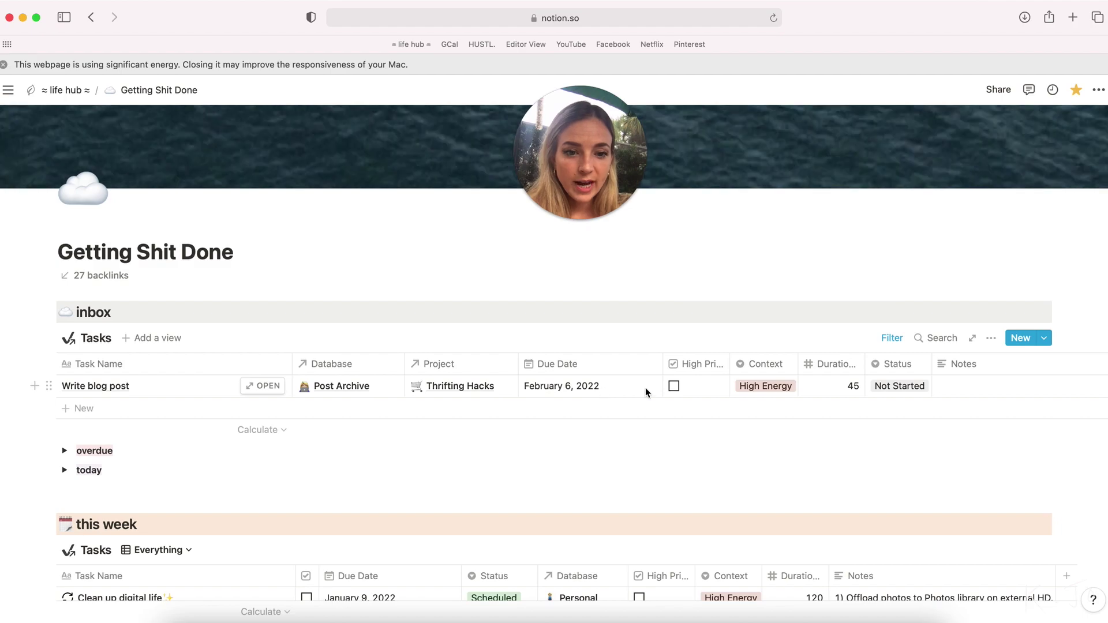
pyautogui.hscroll(3, 687, 394)
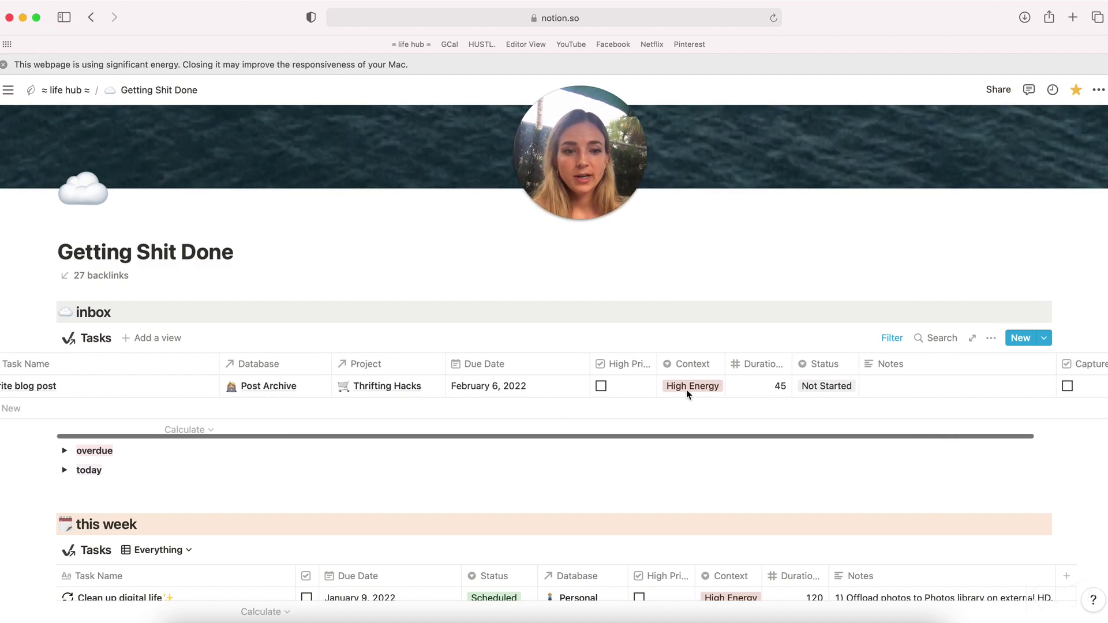
pyautogui.click(680, 386)
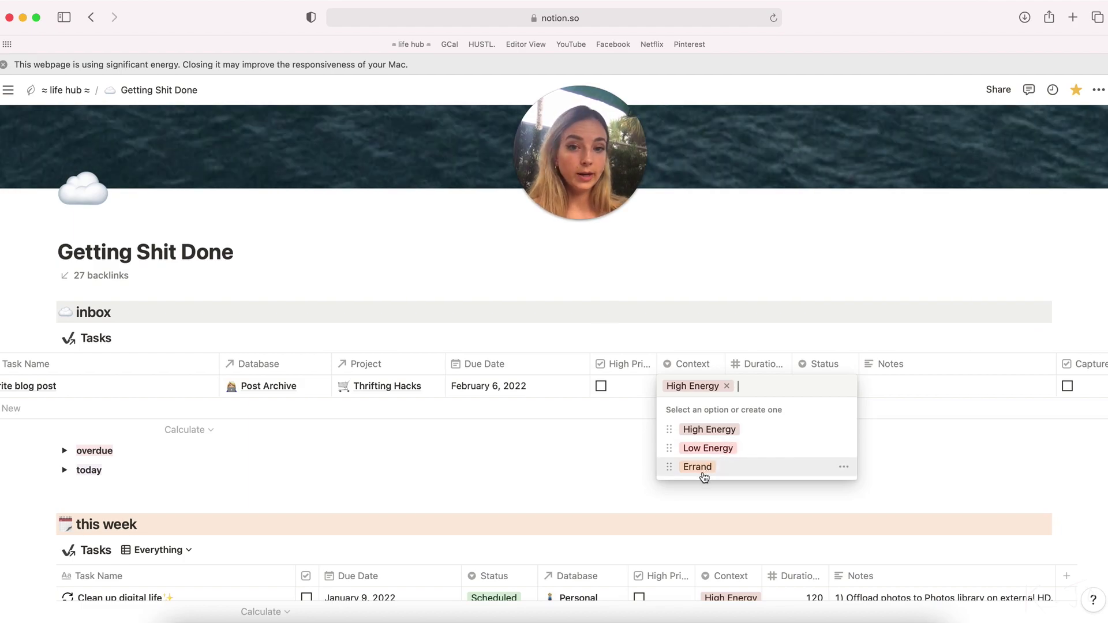
pyautogui.press('Escape')
pyautogui.hscroll(1, 770, 394)
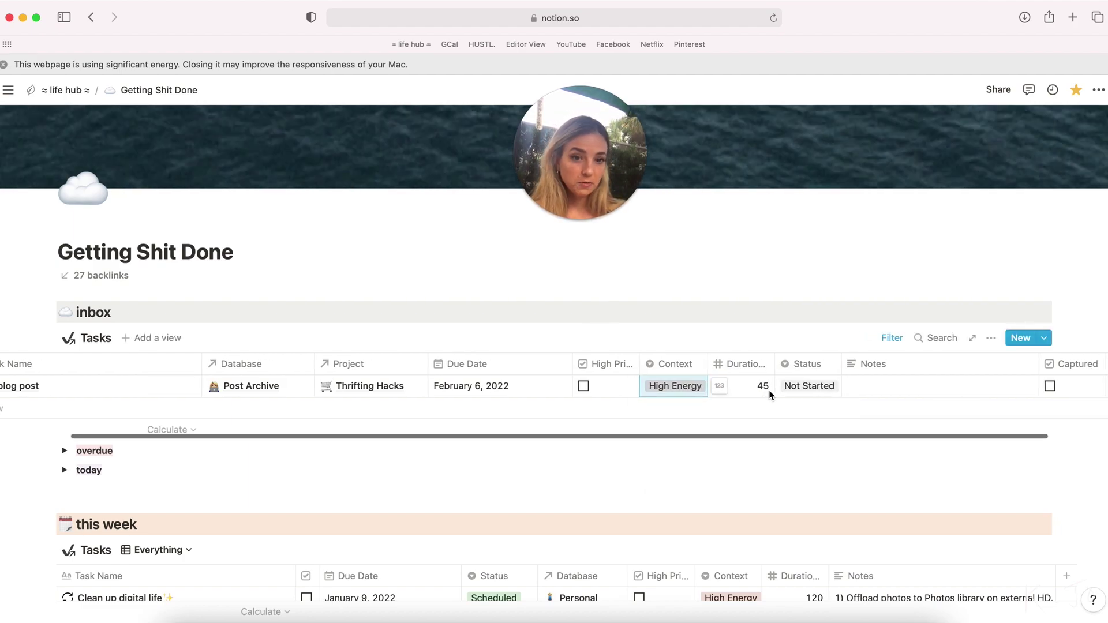
pyautogui.hscroll(2, 753, 394)
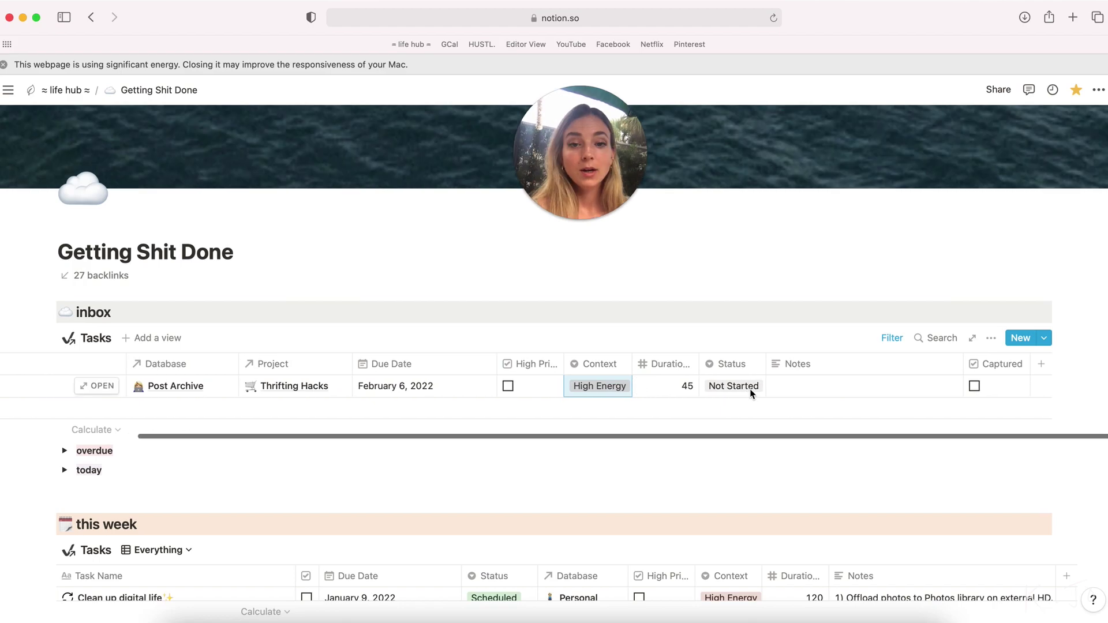
pyautogui.click(744, 386)
pyautogui.press('Escape')
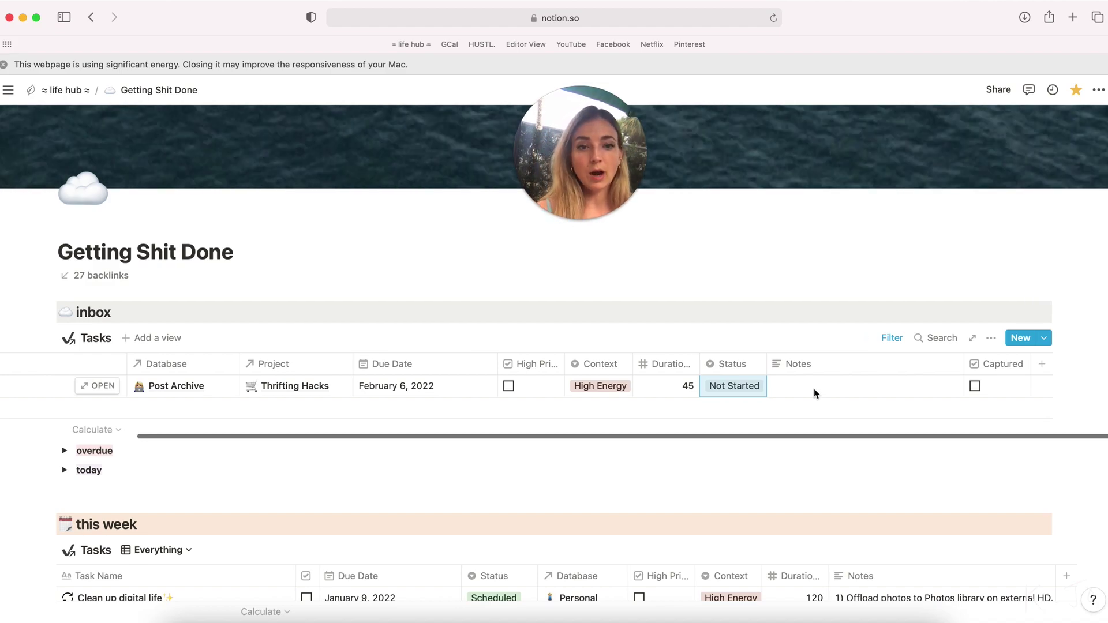
pyautogui.hscroll(-5, 287, 379)
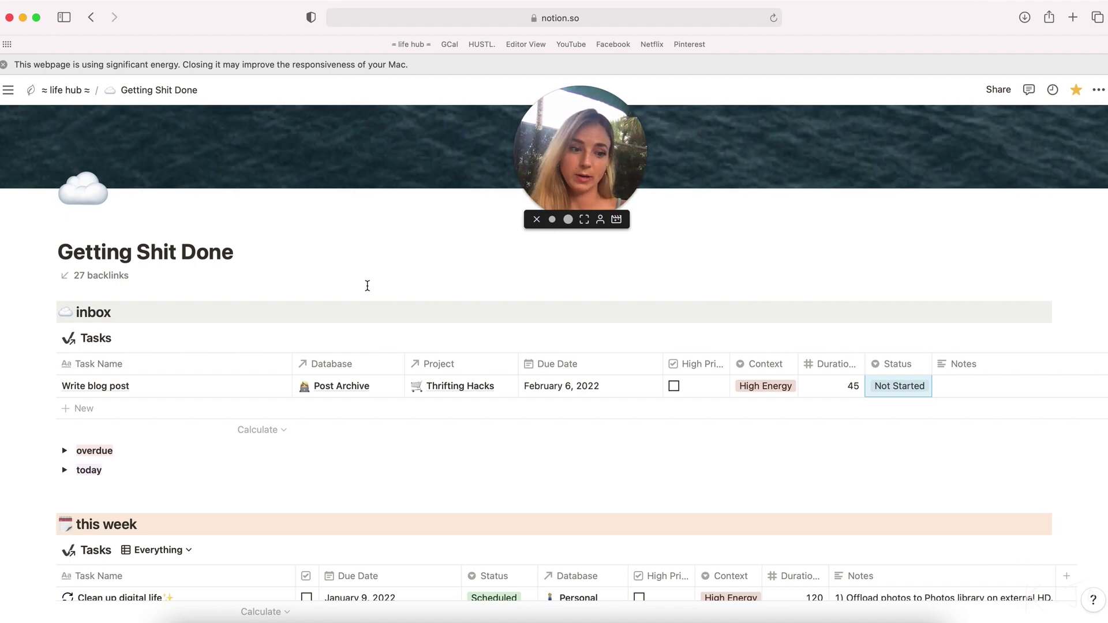
pyautogui.scroll(-1, 530, 374)
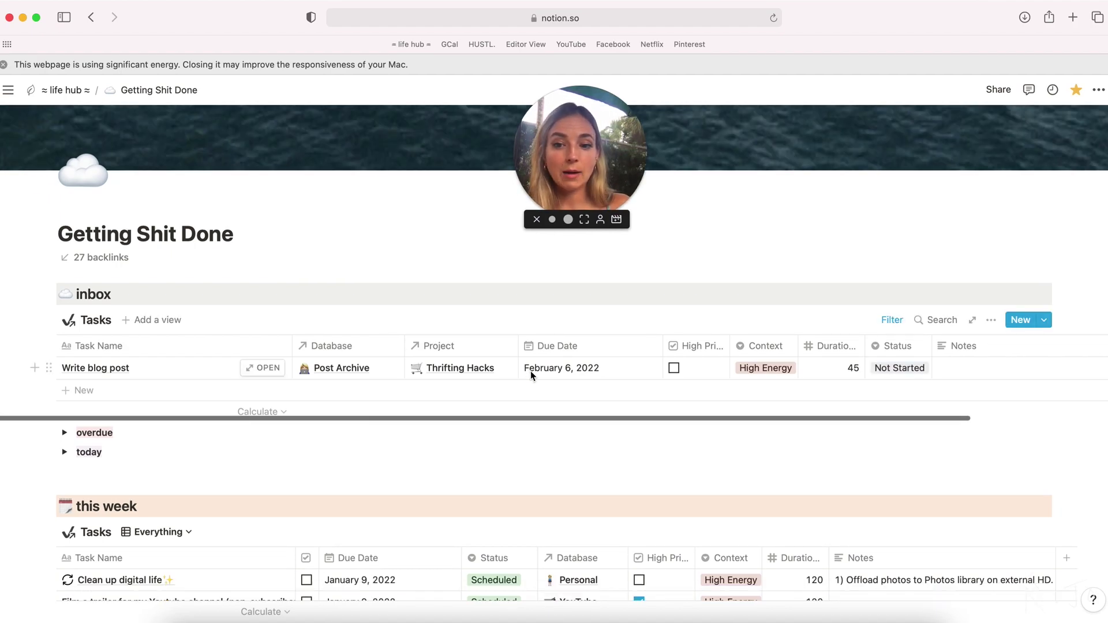
pyautogui.hscroll(2, 531, 370)
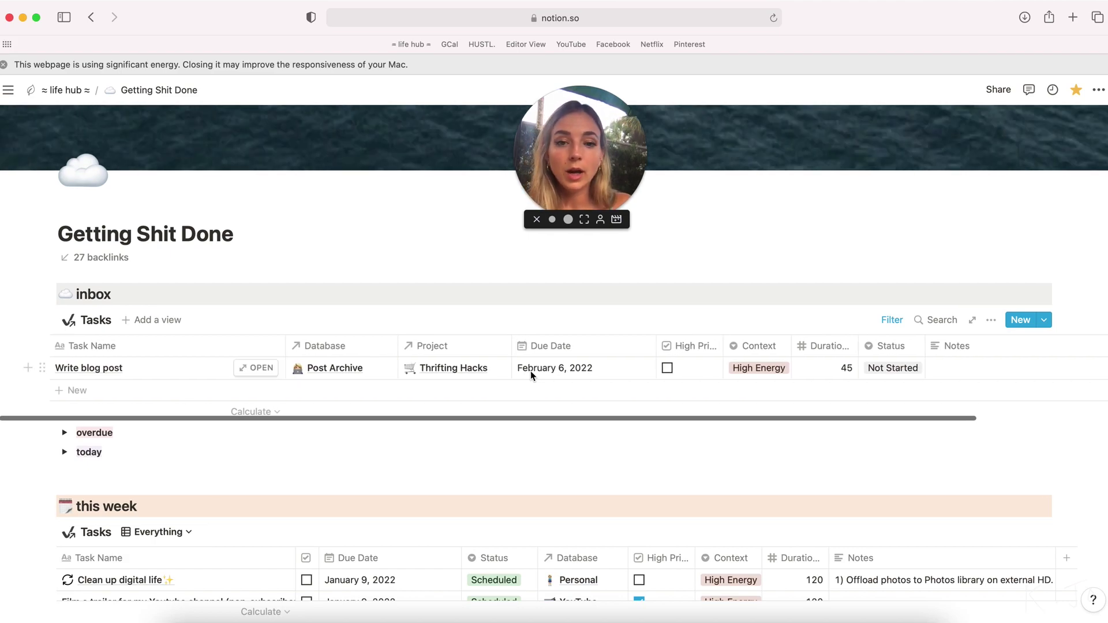
pyautogui.hscroll(5, 531, 371)
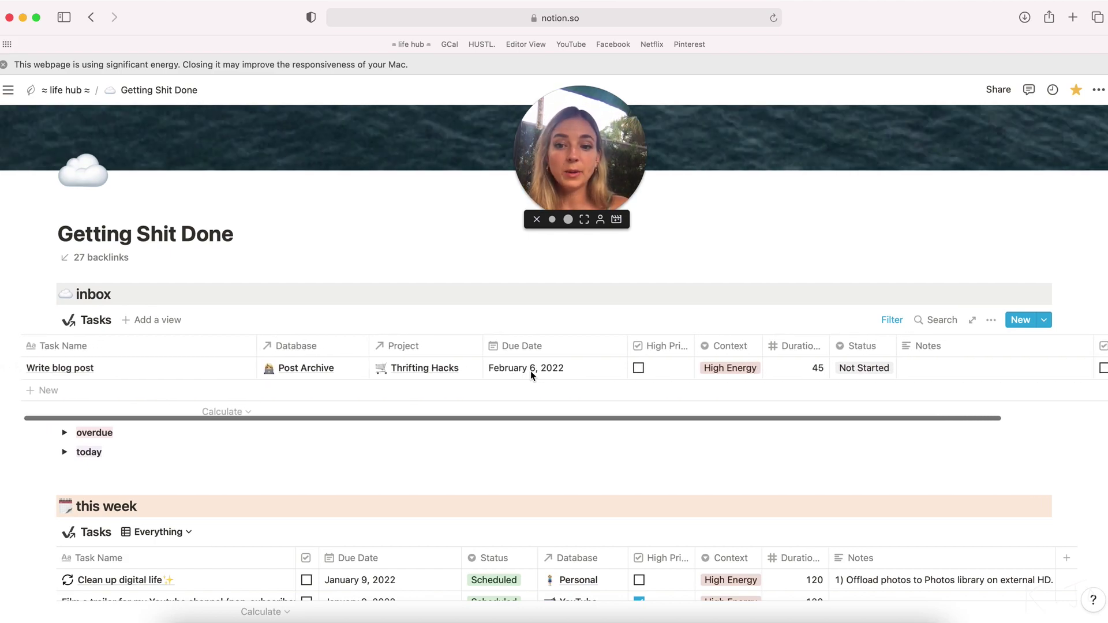
pyautogui.hscroll(-3, 531, 371)
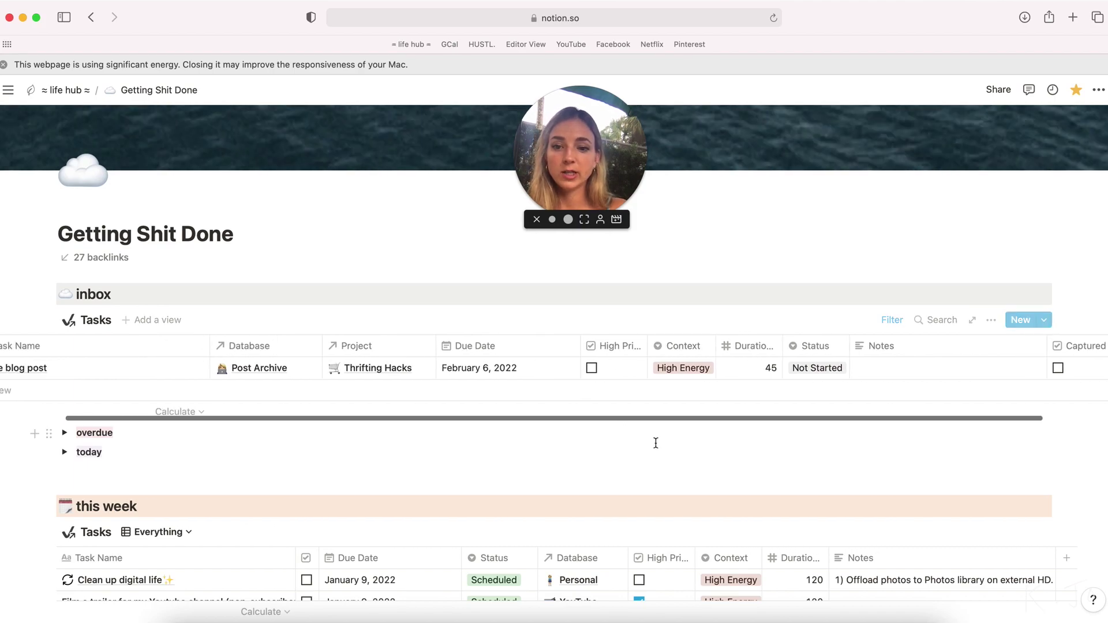
pyautogui.scroll(-5, 656, 442)
pyautogui.scroll(-5, 655, 443)
pyautogui.scroll(7, 655, 445)
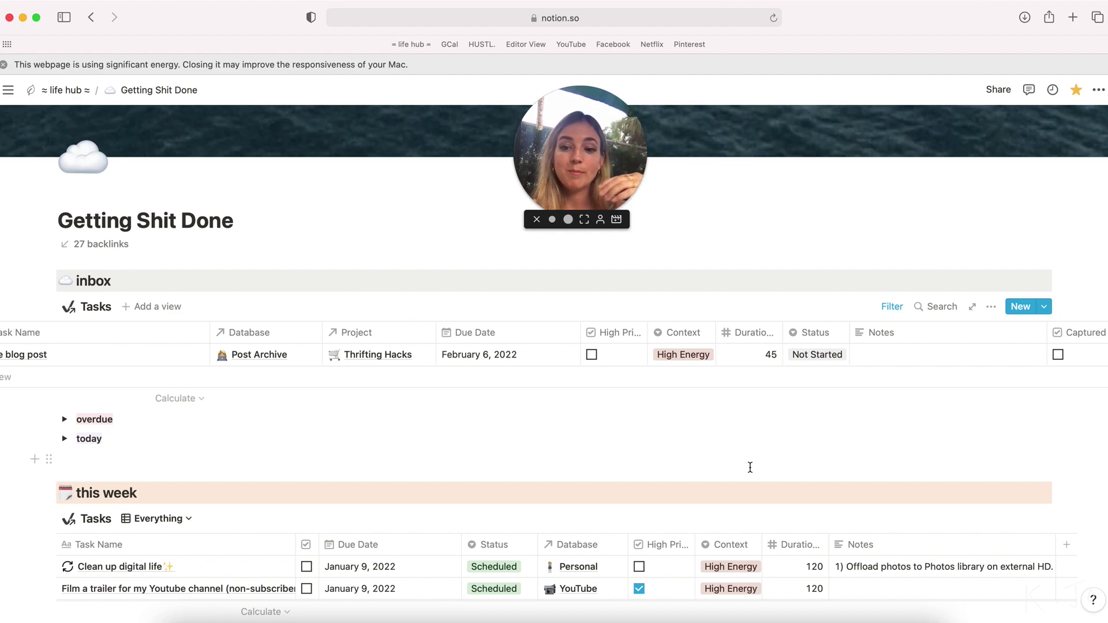
pyautogui.hscroll(-3, 616, 391)
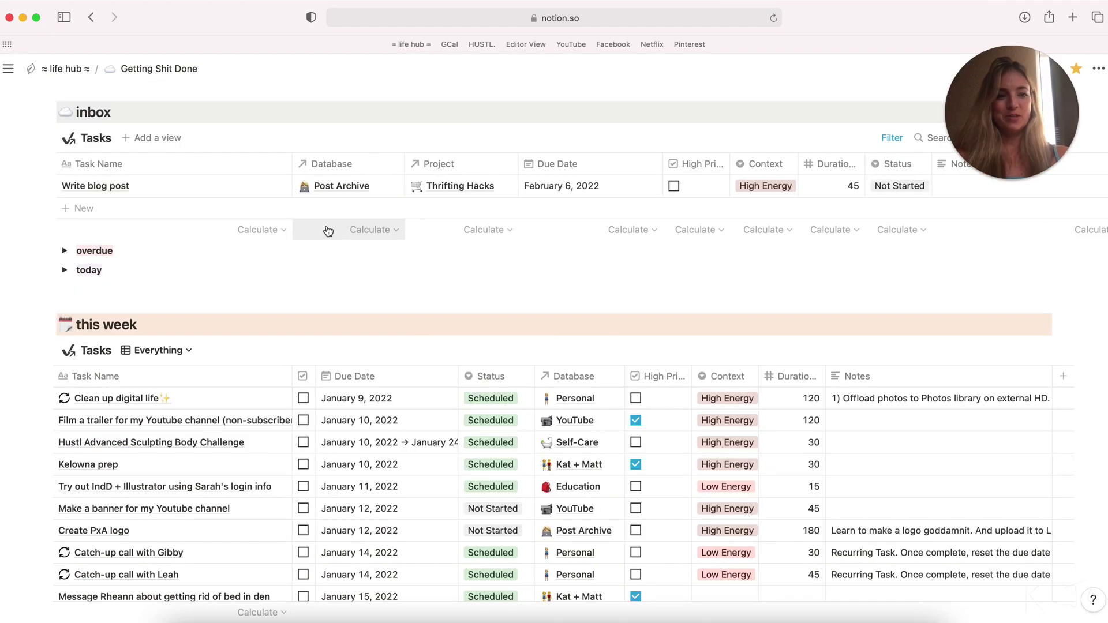
pyautogui.scroll(3, 328, 231)
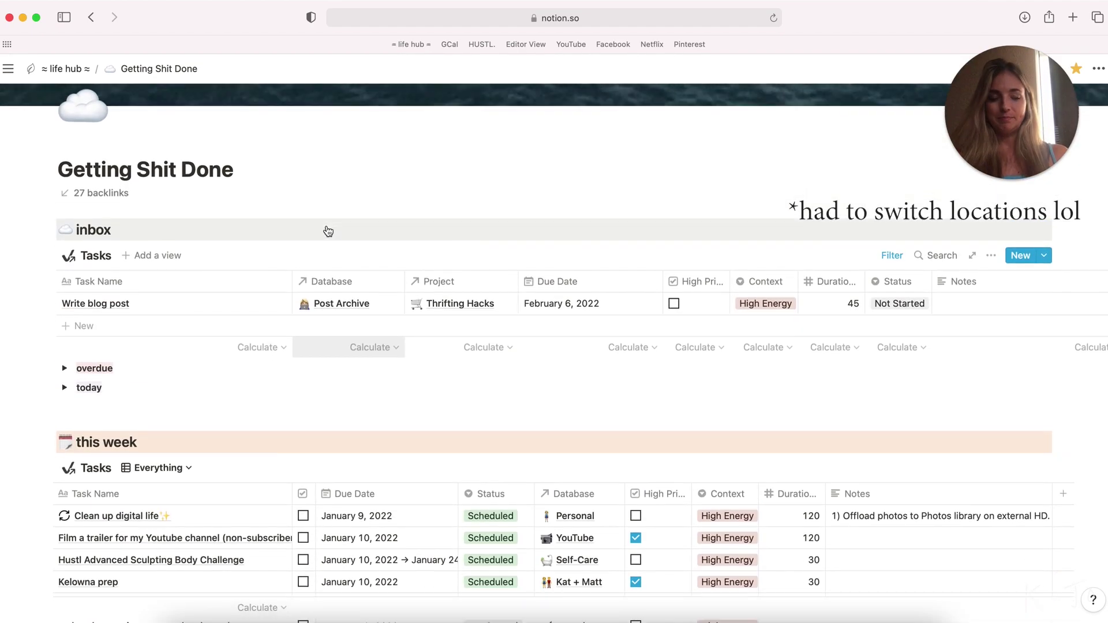
pyautogui.scroll(-5, 324, 228)
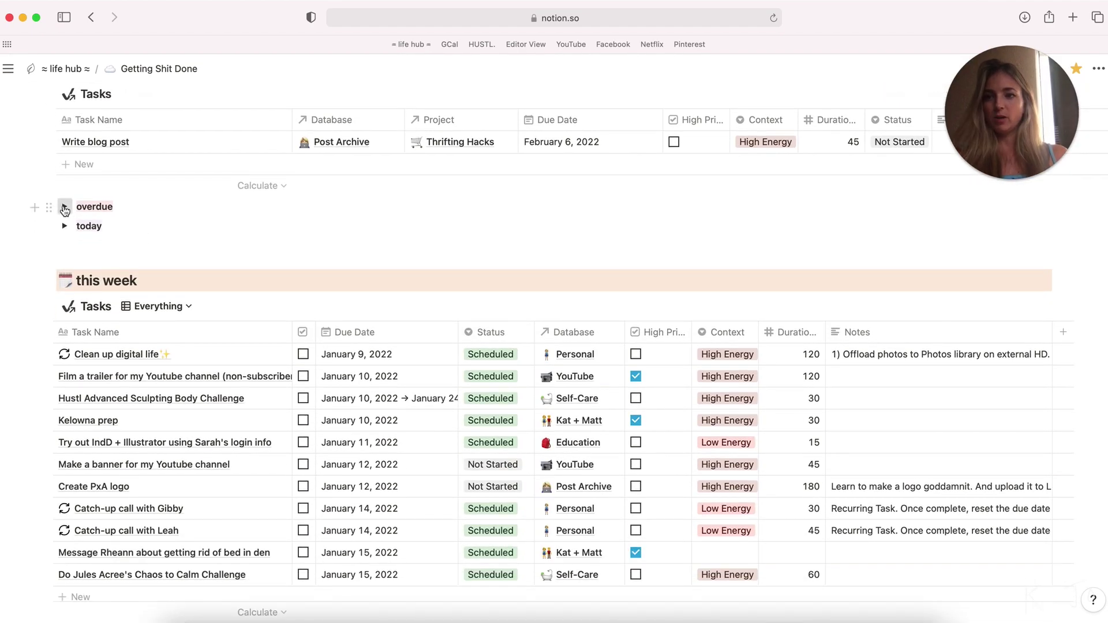
pyautogui.click(65, 208)
pyautogui.click(65, 208)
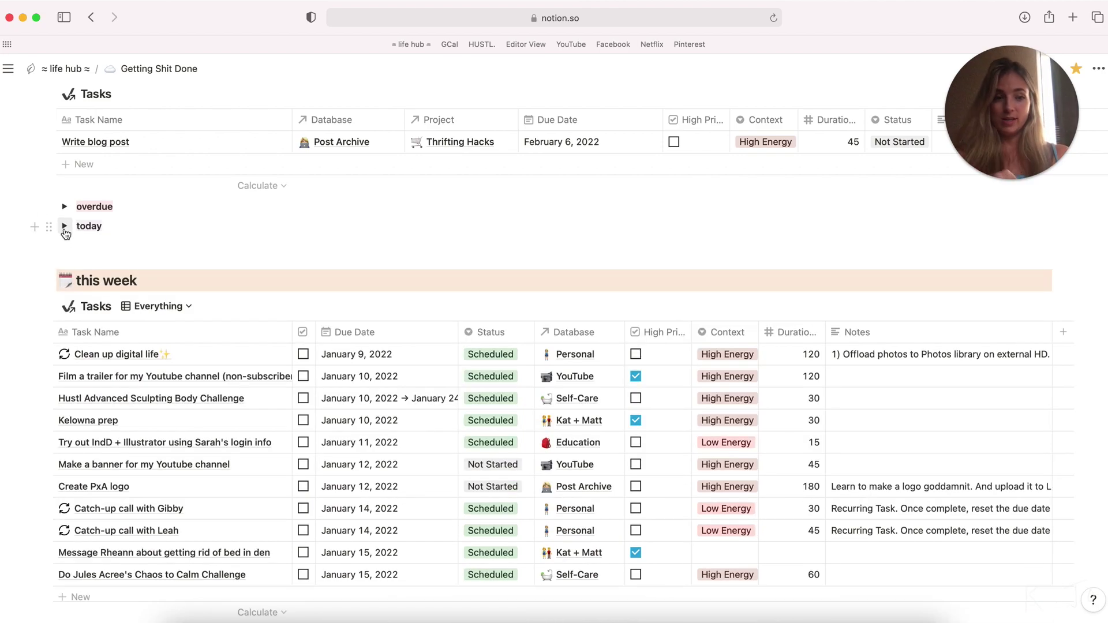
pyautogui.click(65, 227)
pyautogui.scroll(-2, 645, 204)
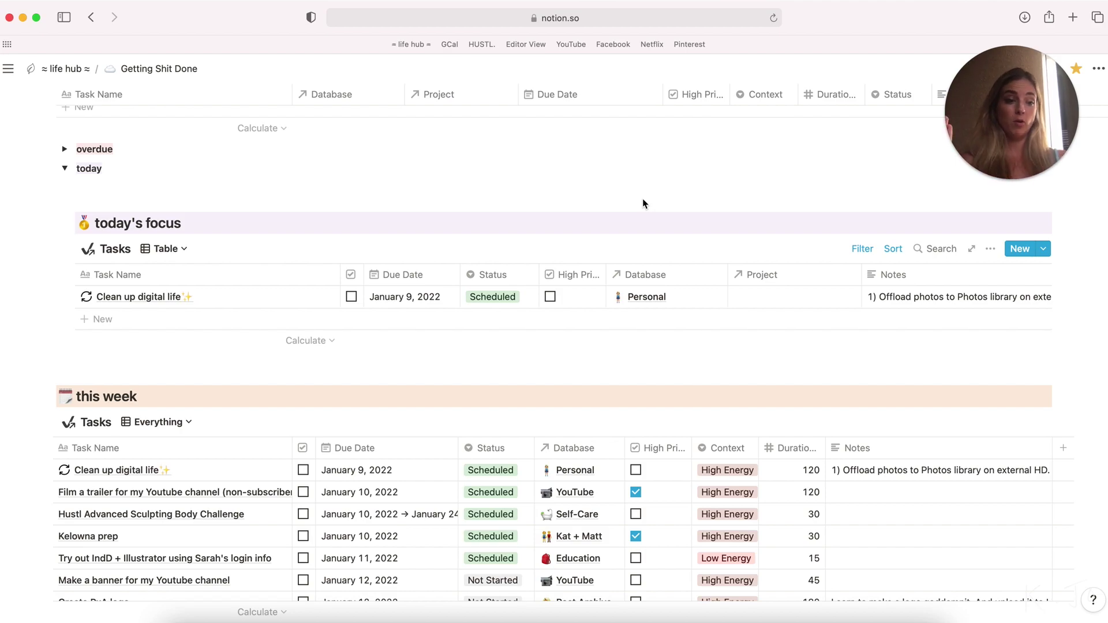
pyautogui.click(64, 168)
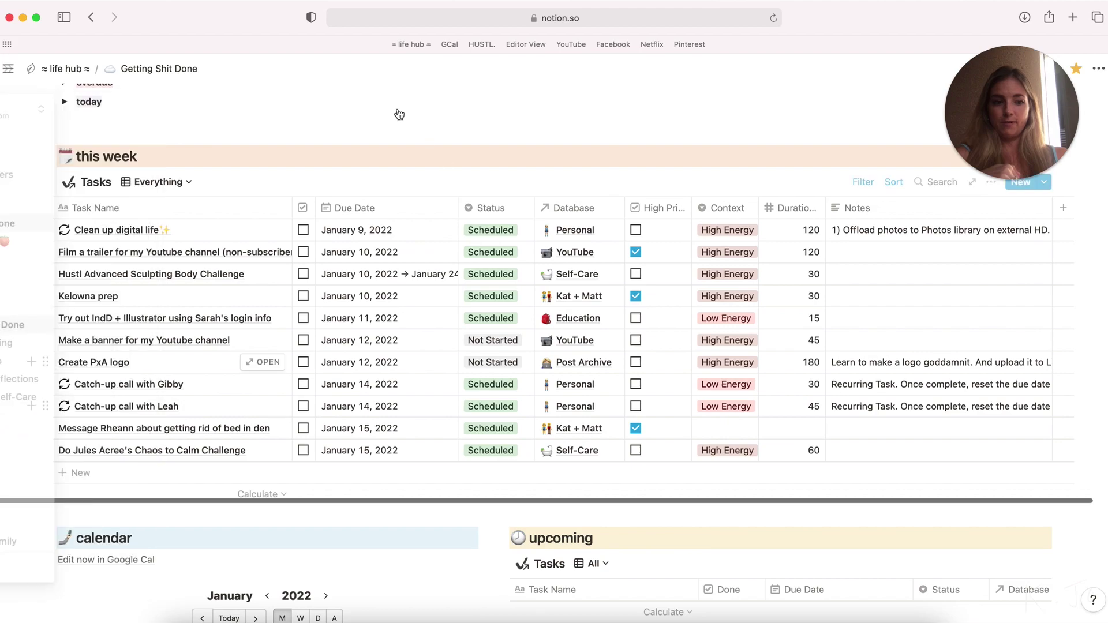
pyautogui.scroll(-1, 286, 276)
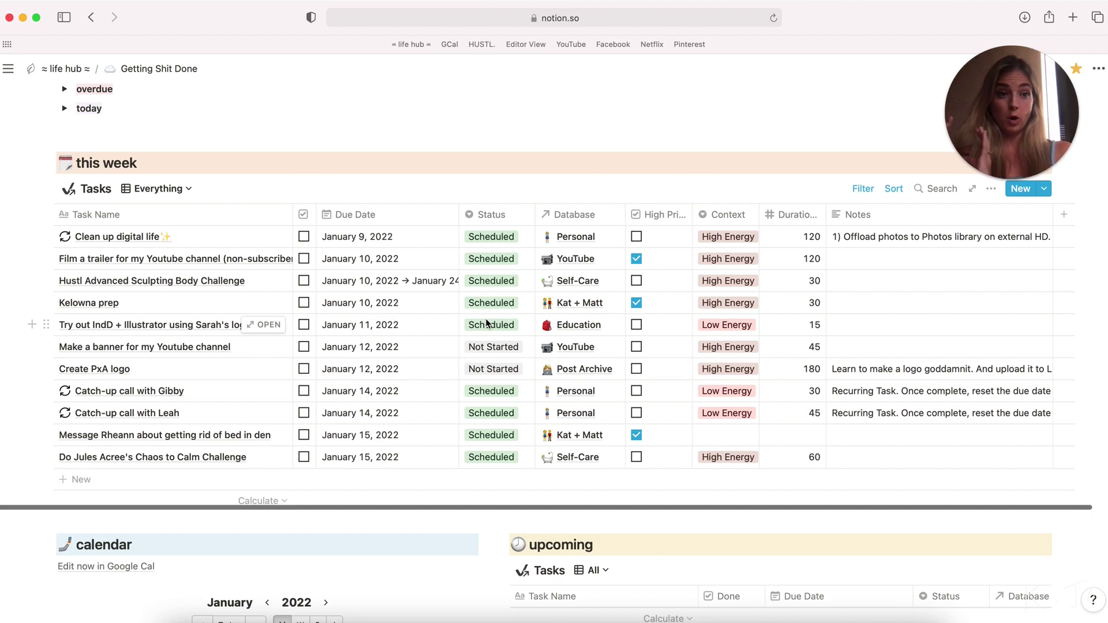
pyautogui.scroll(8, 487, 324)
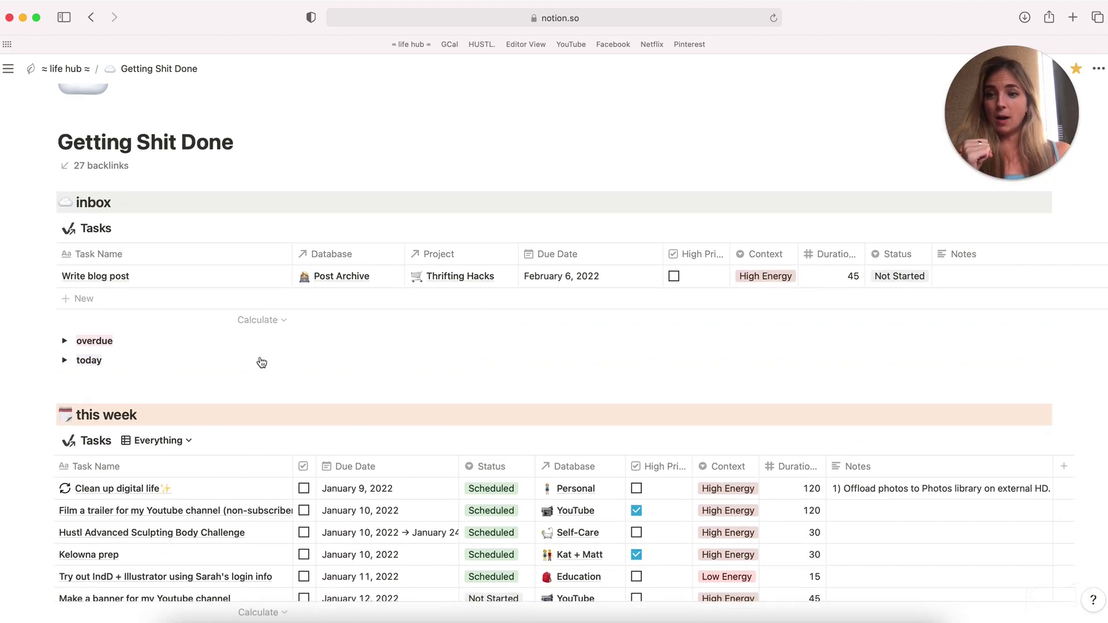
# Expand the overdue section and check its empty Tasks table's filter conditions
pyautogui.click(64, 343)
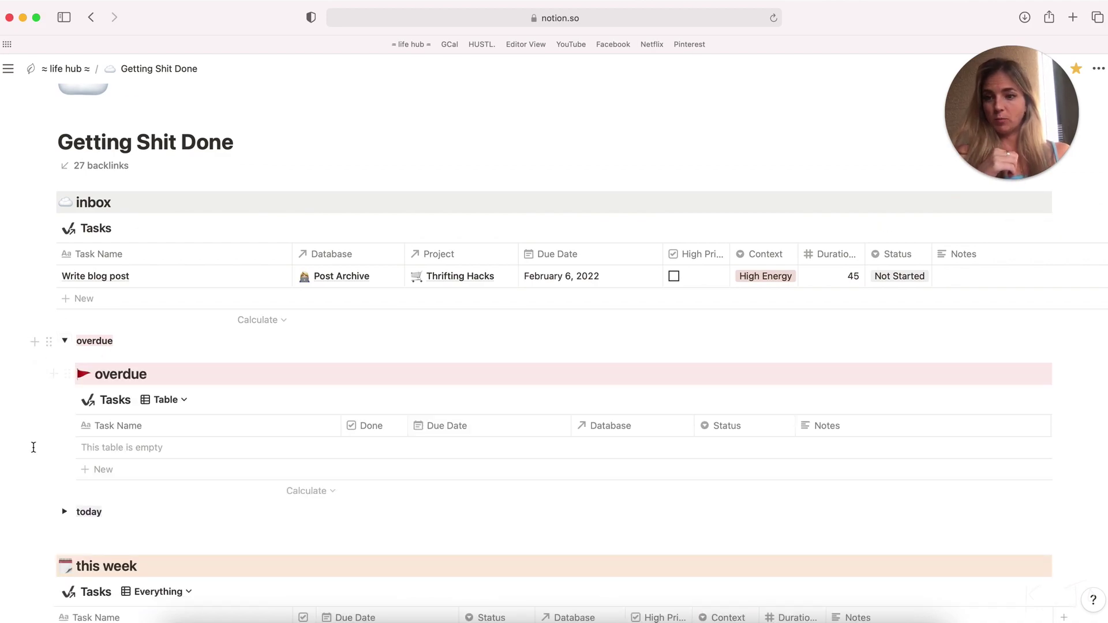
pyautogui.scroll(-3, 38, 295)
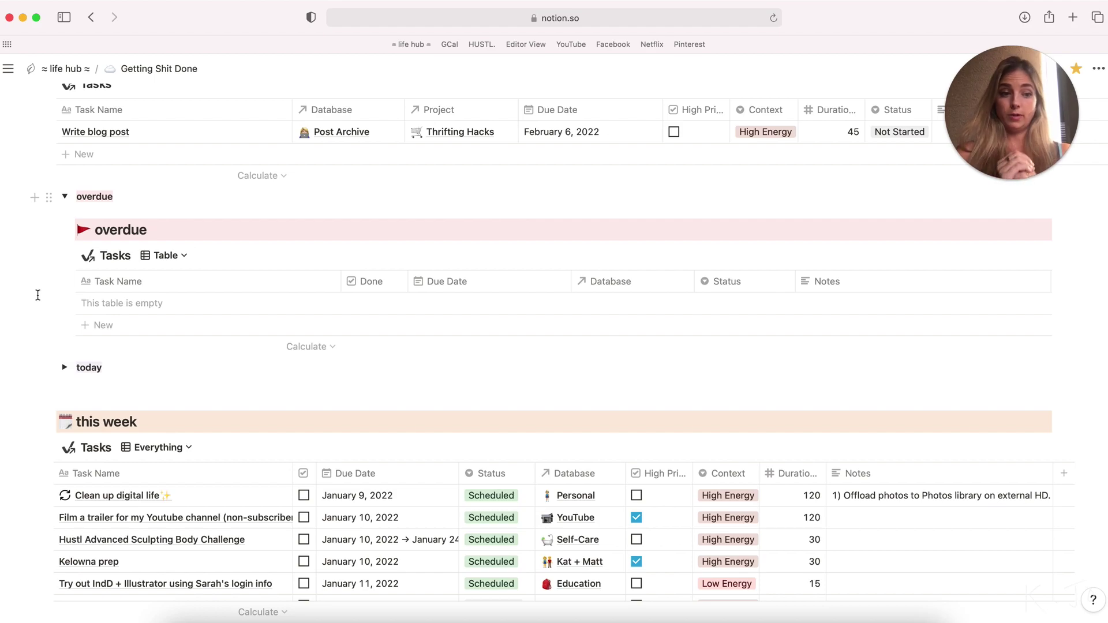
pyautogui.click(894, 258)
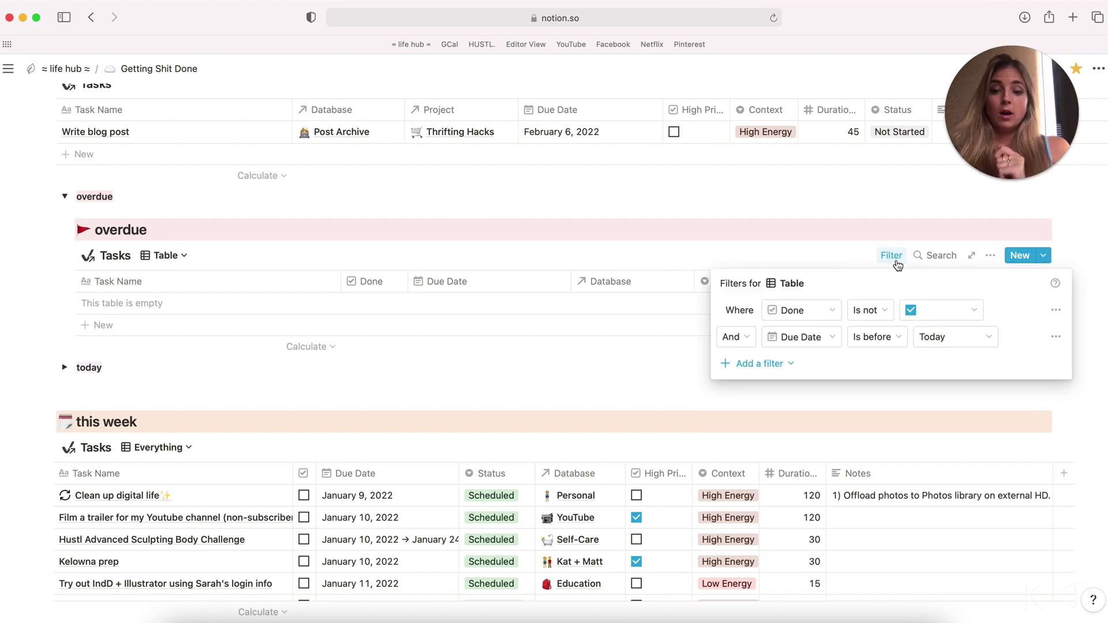
pyautogui.click(589, 247)
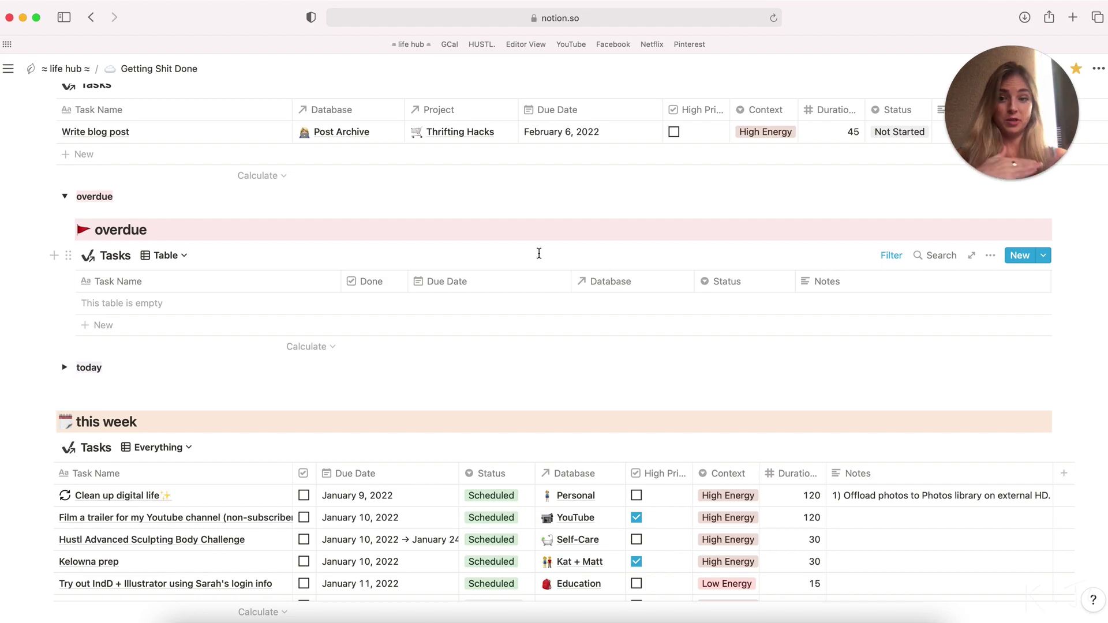
# Set the Film a trailer task's status to Bumped
pyautogui.scroll(-5, 178, 233)
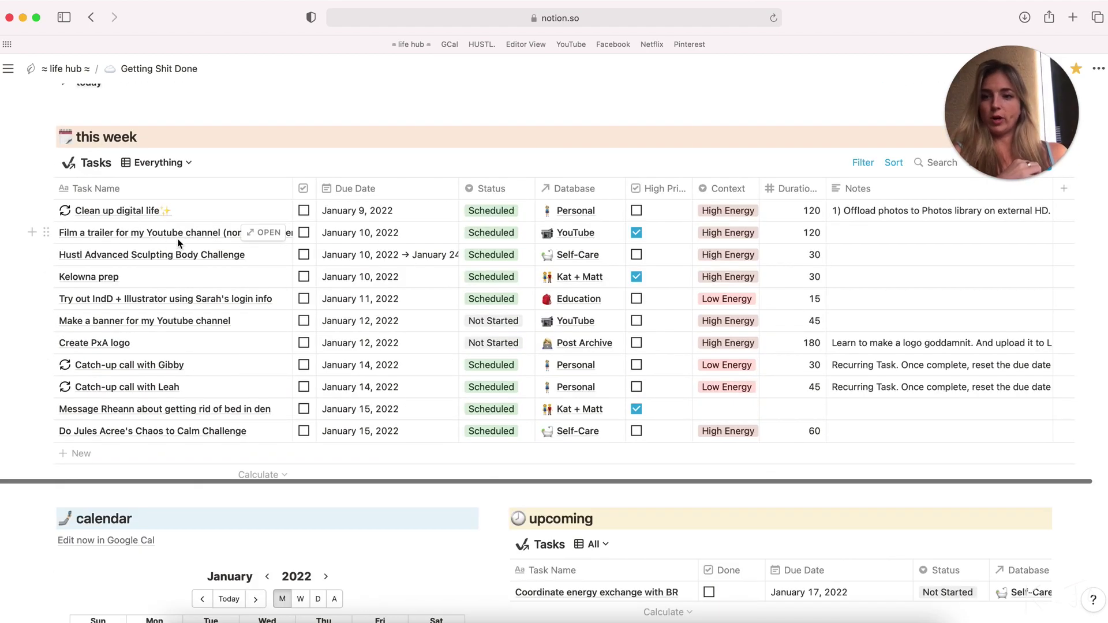
pyautogui.click(491, 236)
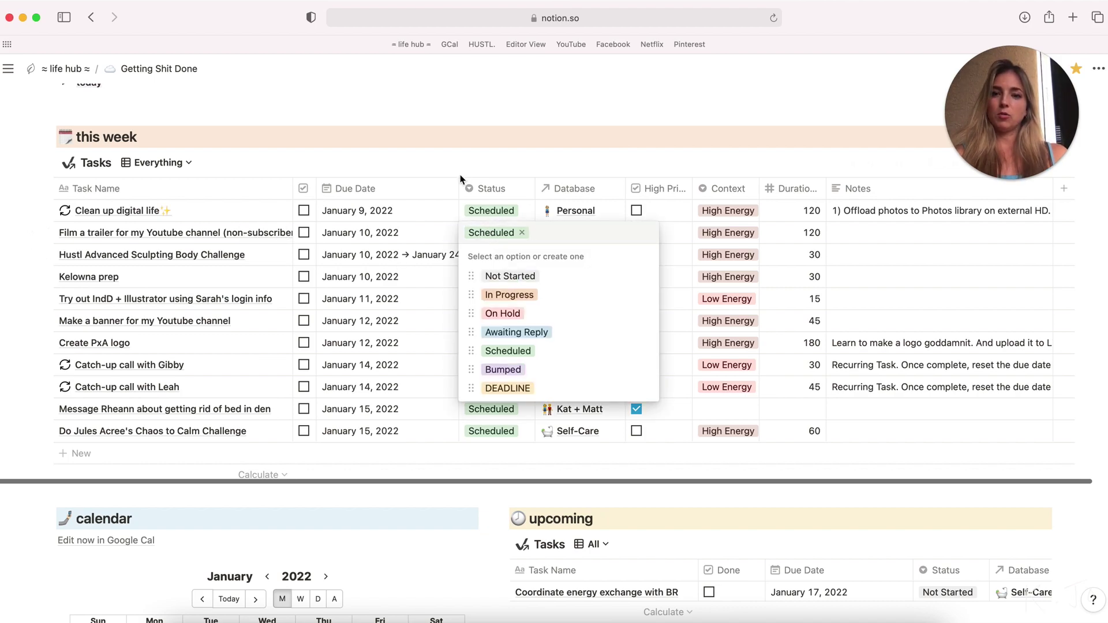
pyautogui.press('Escape')
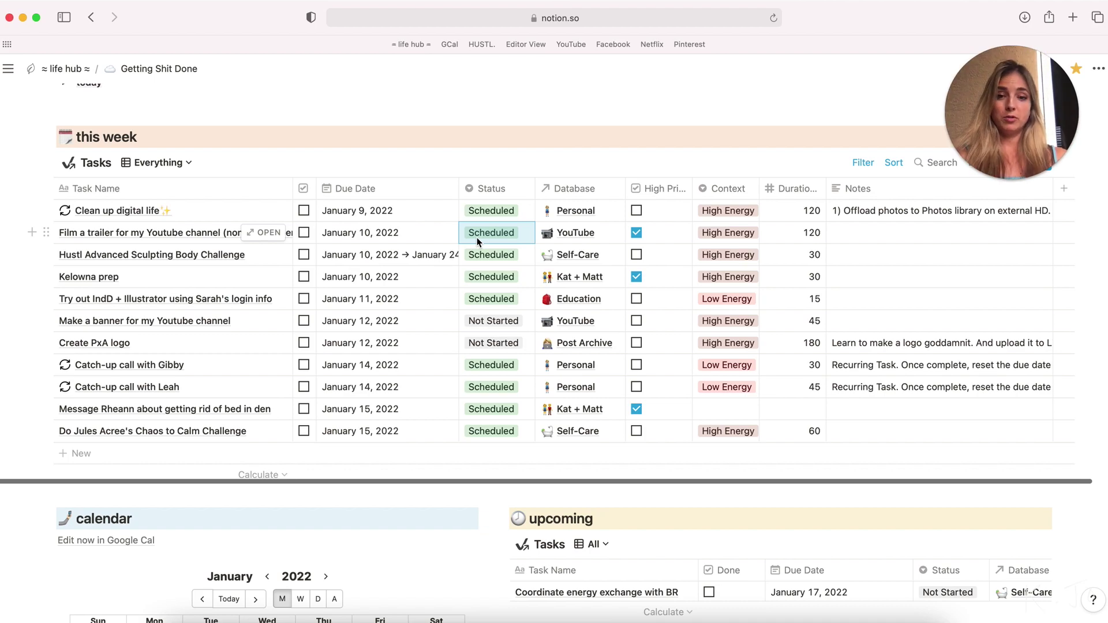
pyautogui.click(477, 237)
pyautogui.click(491, 389)
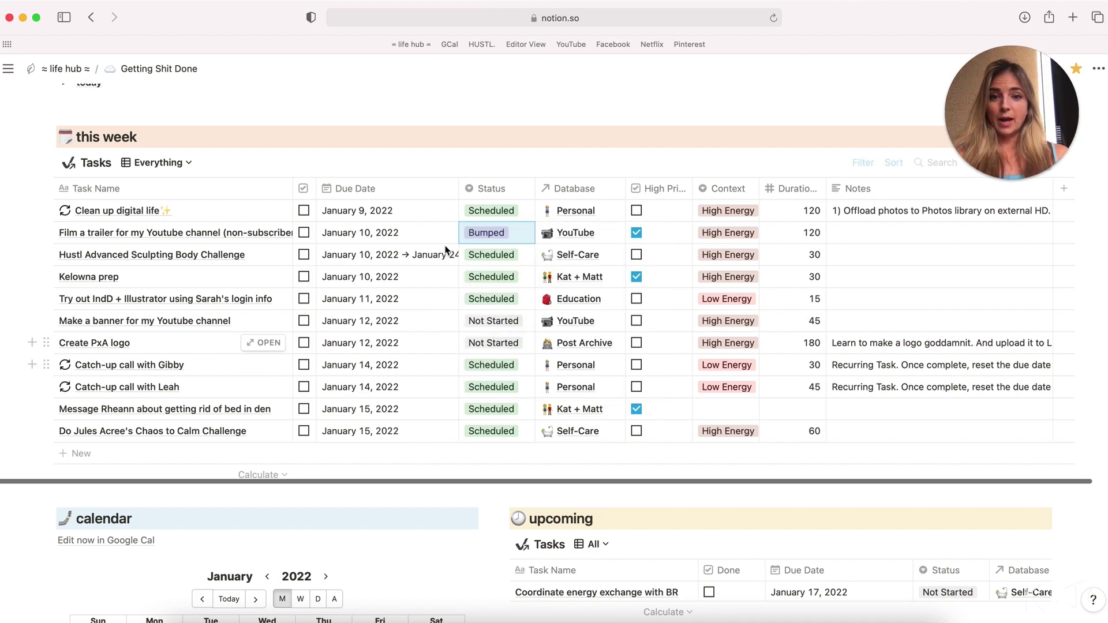
# Clear the Youtube trailer task's due date in the date picker
pyautogui.click(406, 238)
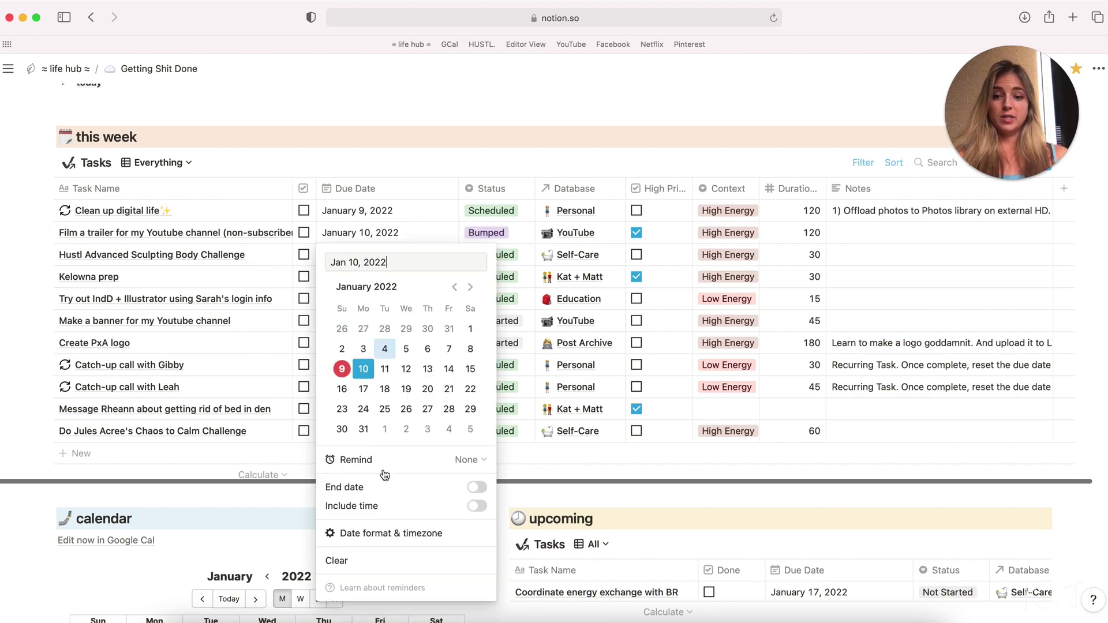
pyautogui.click(373, 571)
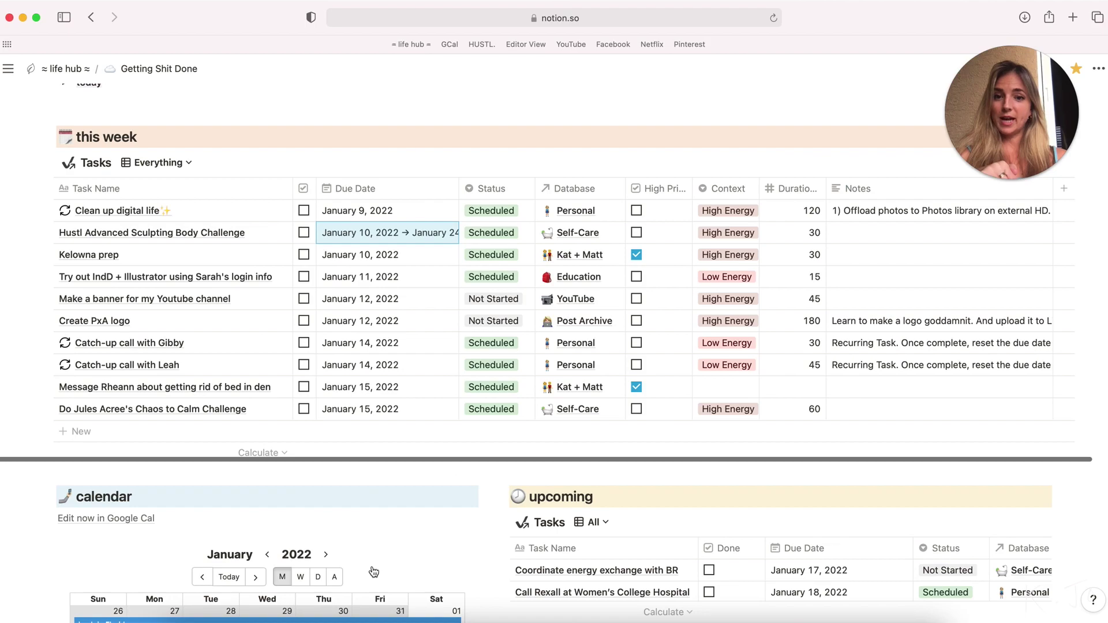
pyautogui.scroll(-5, 809, 486)
pyautogui.scroll(-2, 809, 486)
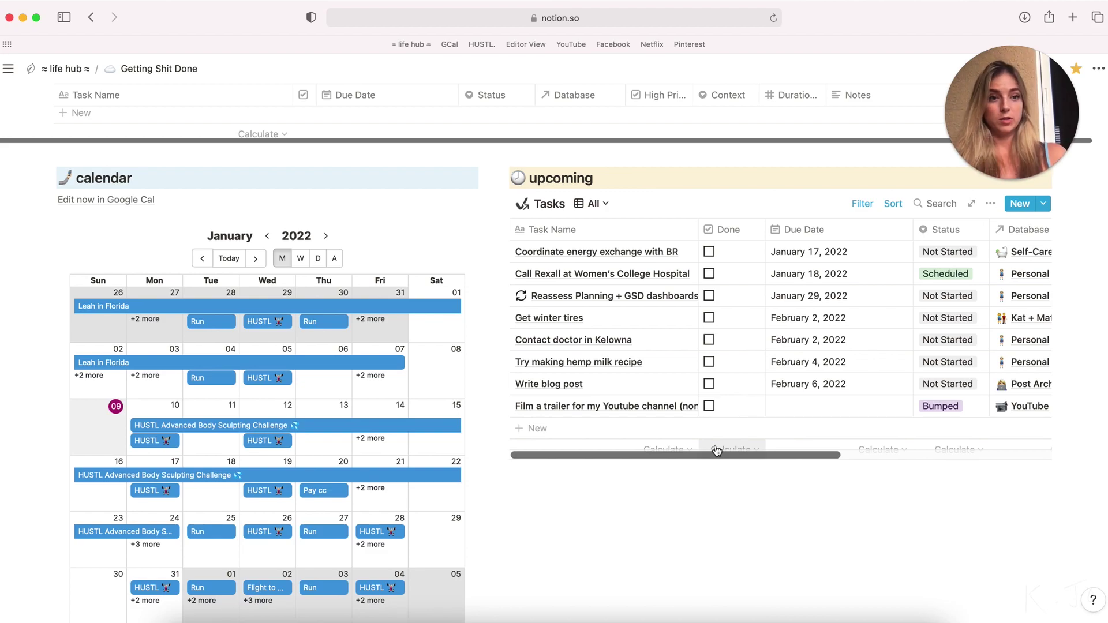
pyautogui.scroll(4, 717, 450)
pyautogui.scroll(-3, 705, 359)
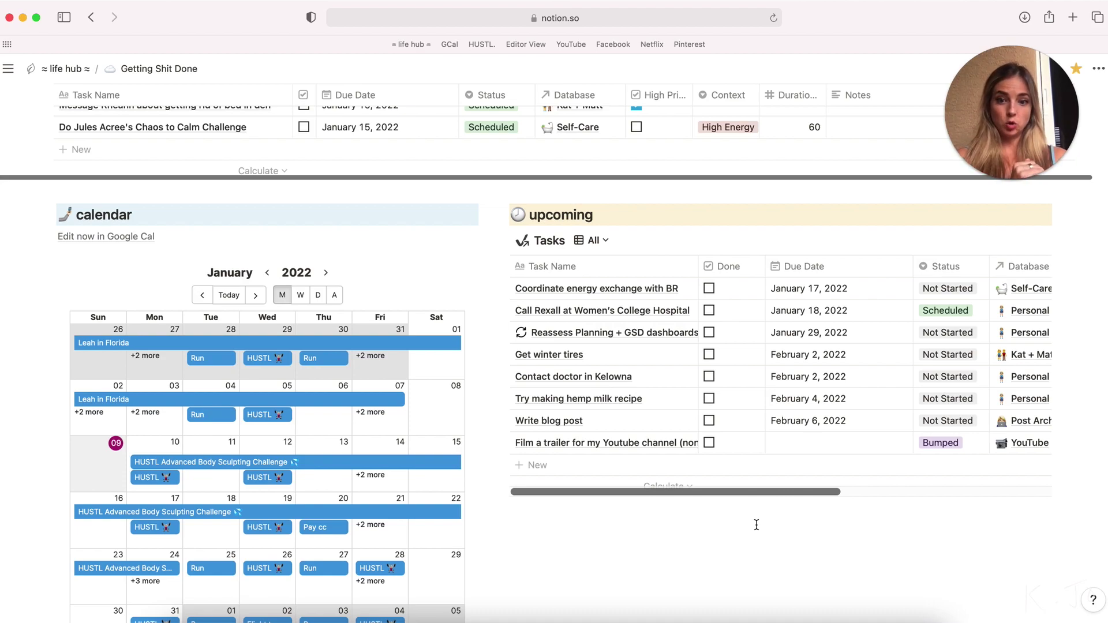
pyautogui.scroll(-1, 659, 447)
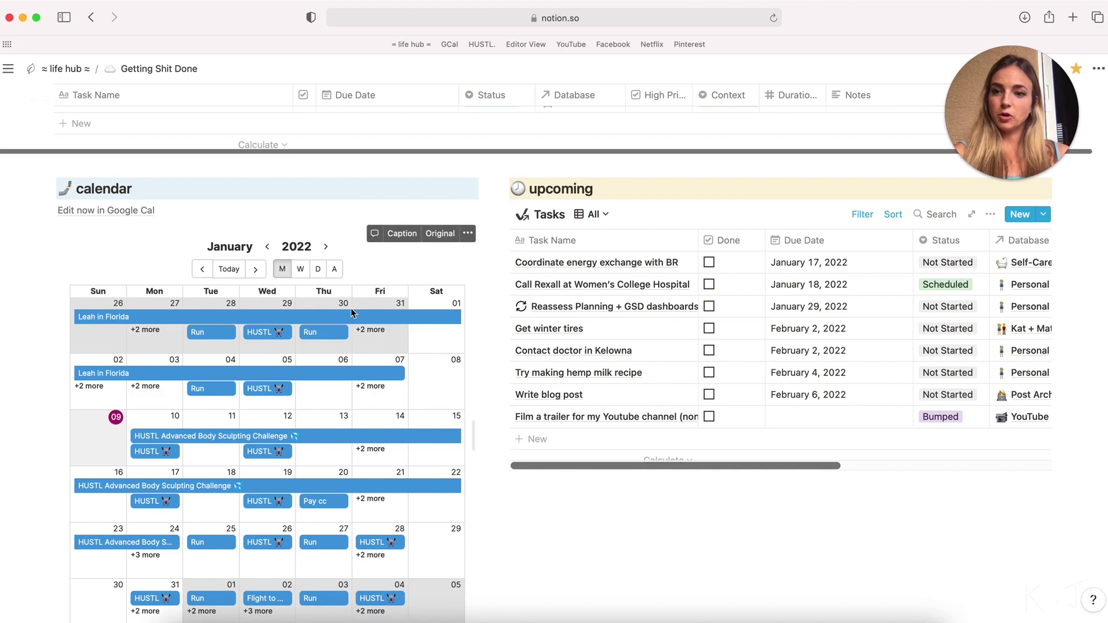
pyautogui.scroll(-7, 696, 434)
pyautogui.scroll(-5, 696, 434)
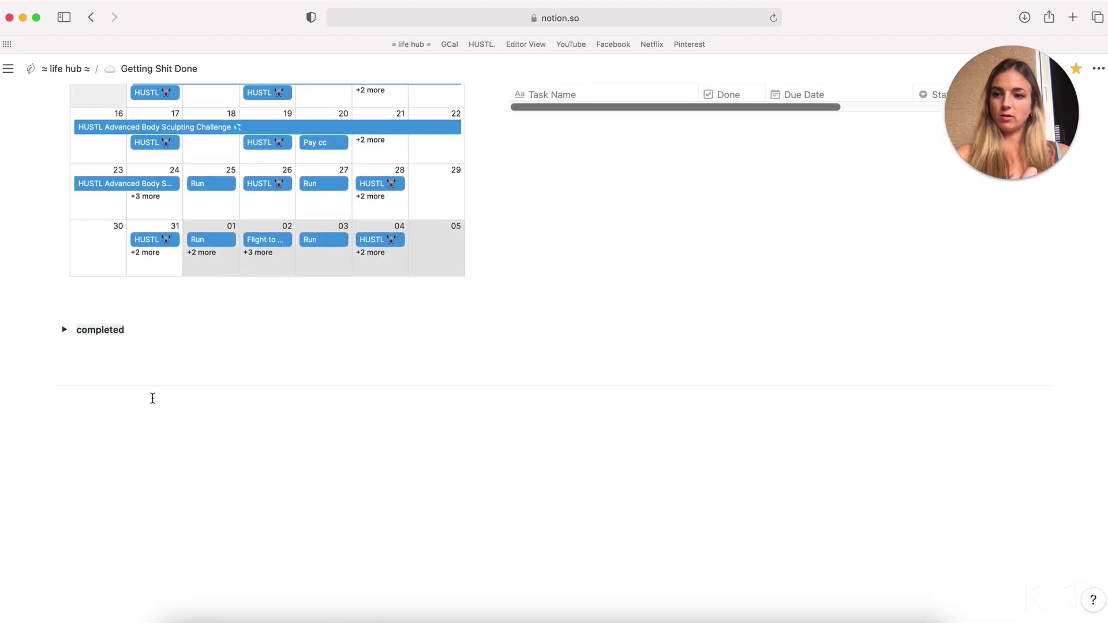
# Expand the completed section, browse its saved views and check the Everything view's filter rules
pyautogui.click(65, 330)
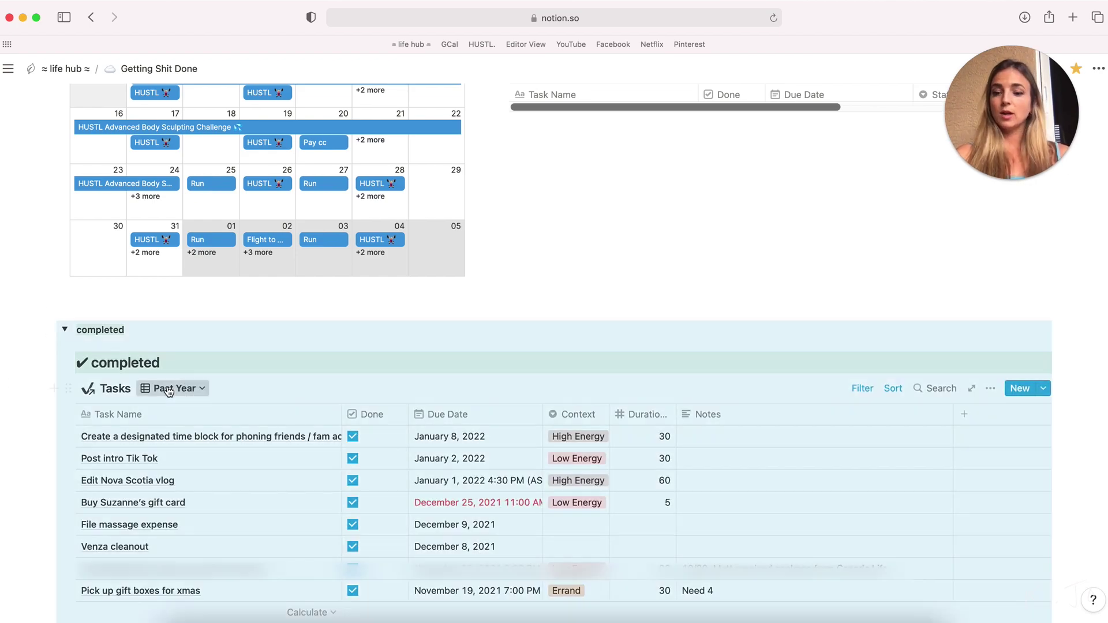
pyautogui.click(169, 389)
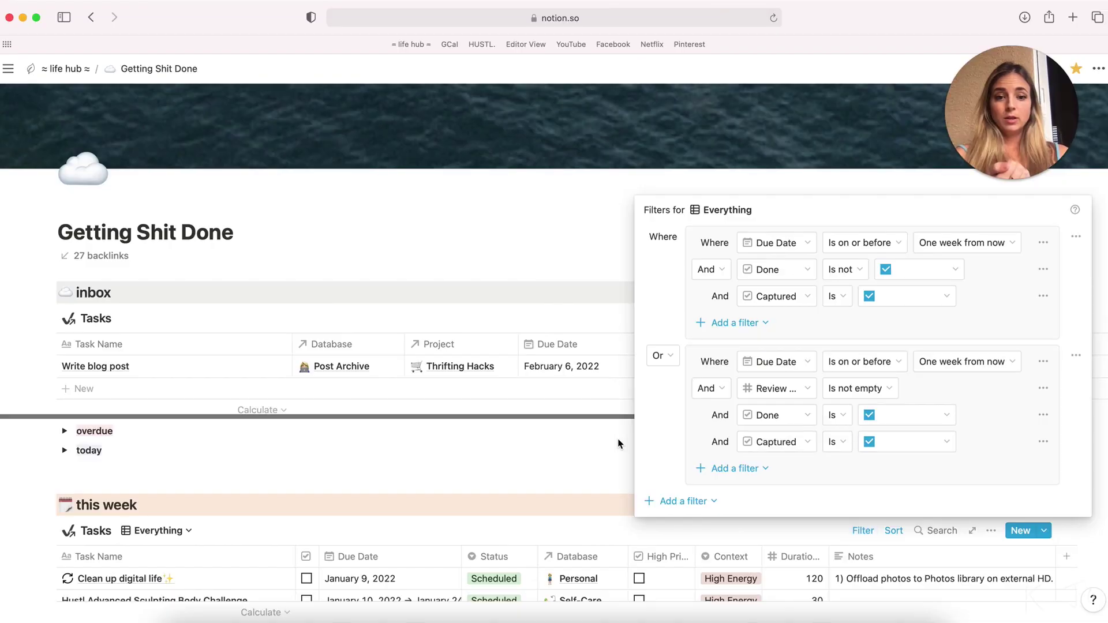
pyautogui.click(618, 445)
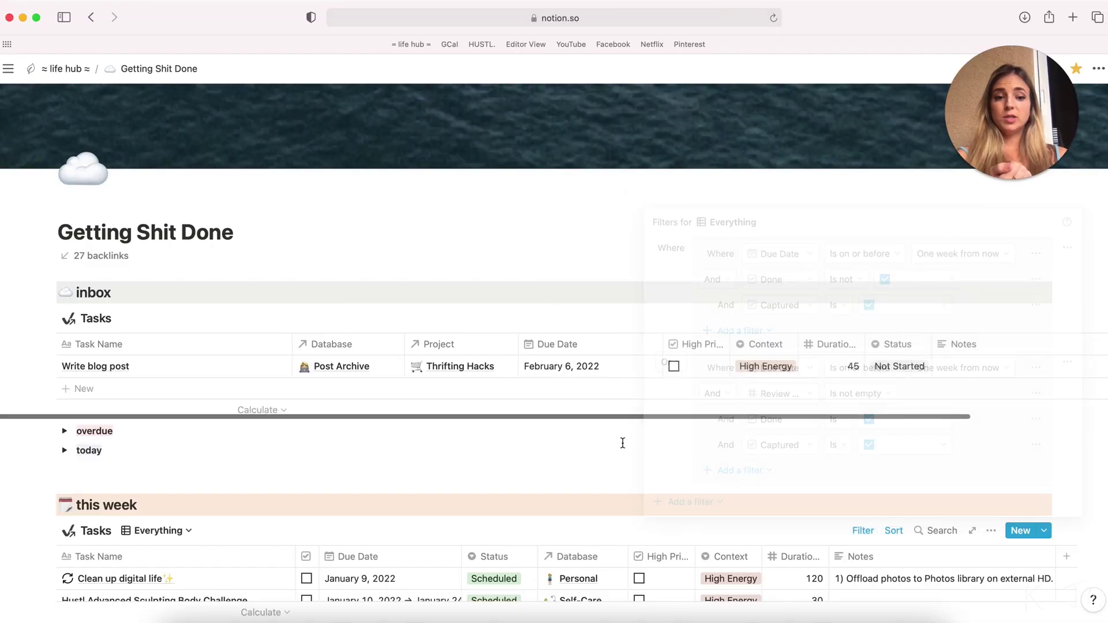
pyautogui.click(860, 534)
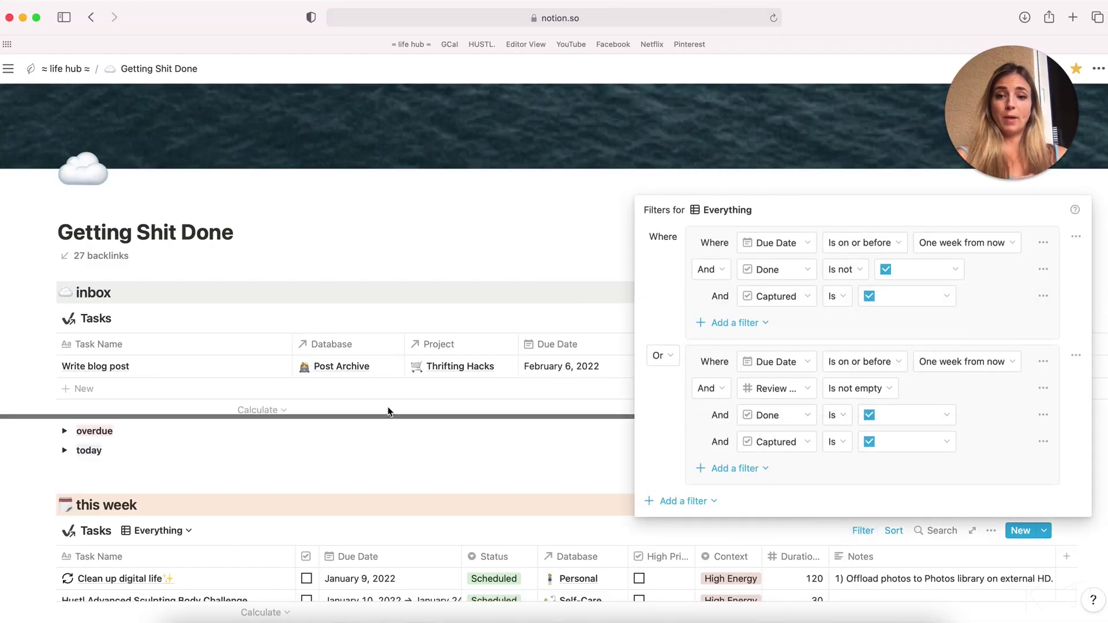
pyautogui.click(559, 460)
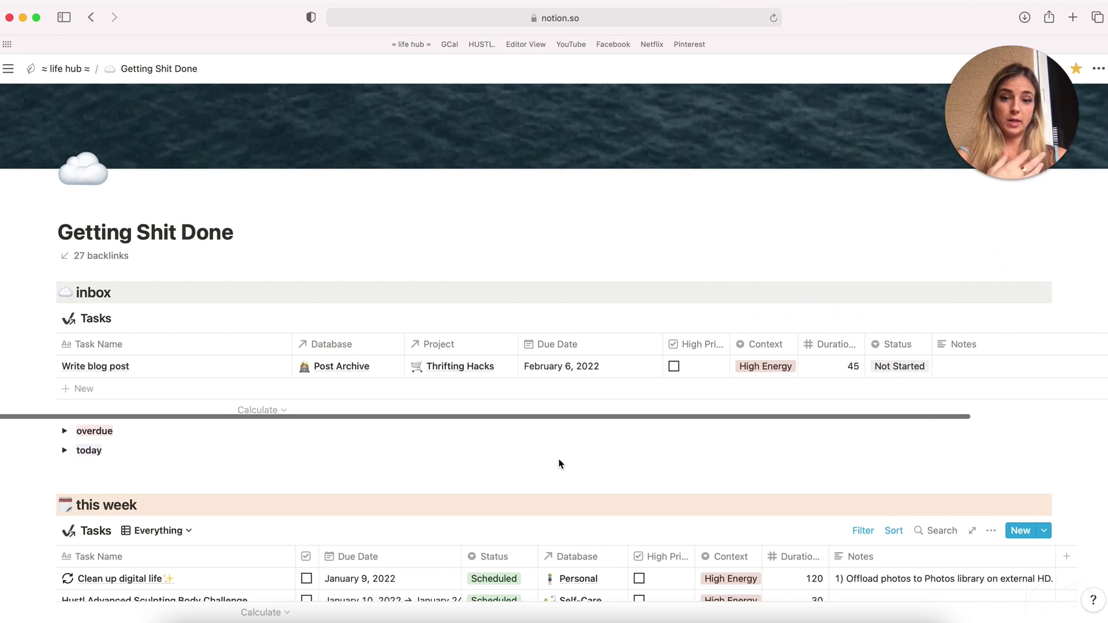
pyautogui.scroll(-3, 558, 462)
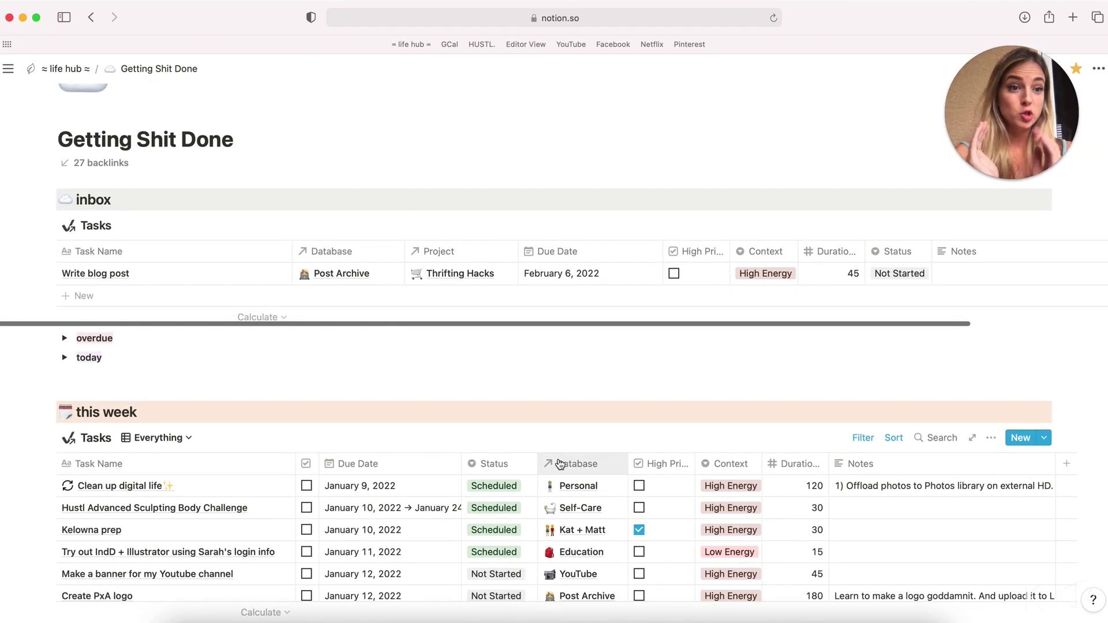
pyautogui.scroll(5, 181, 215)
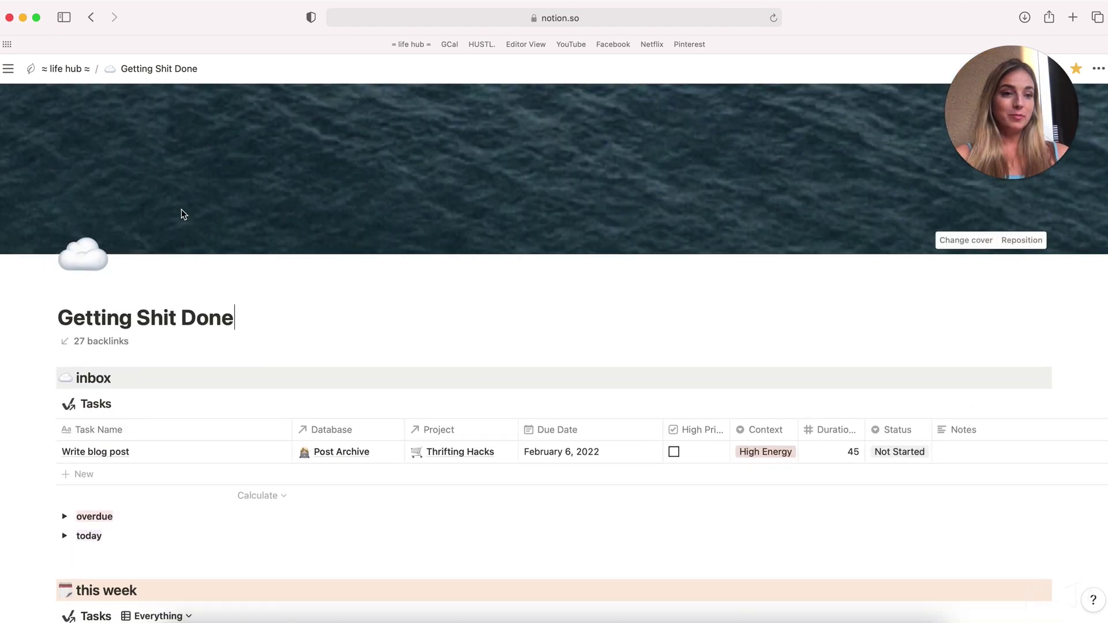
pyautogui.click(70, 68)
# Scroll through the 2022 Yearly Planning goals and open the 2021 Yearly Planning page
pyautogui.scroll(-5, 81, 485)
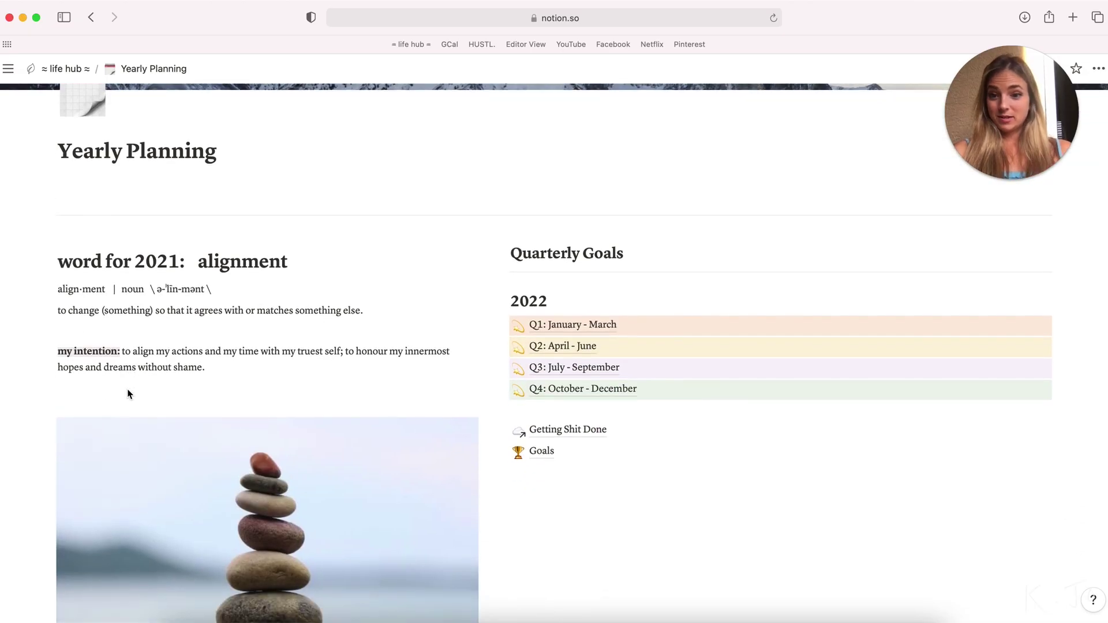
pyautogui.scroll(-5, 128, 392)
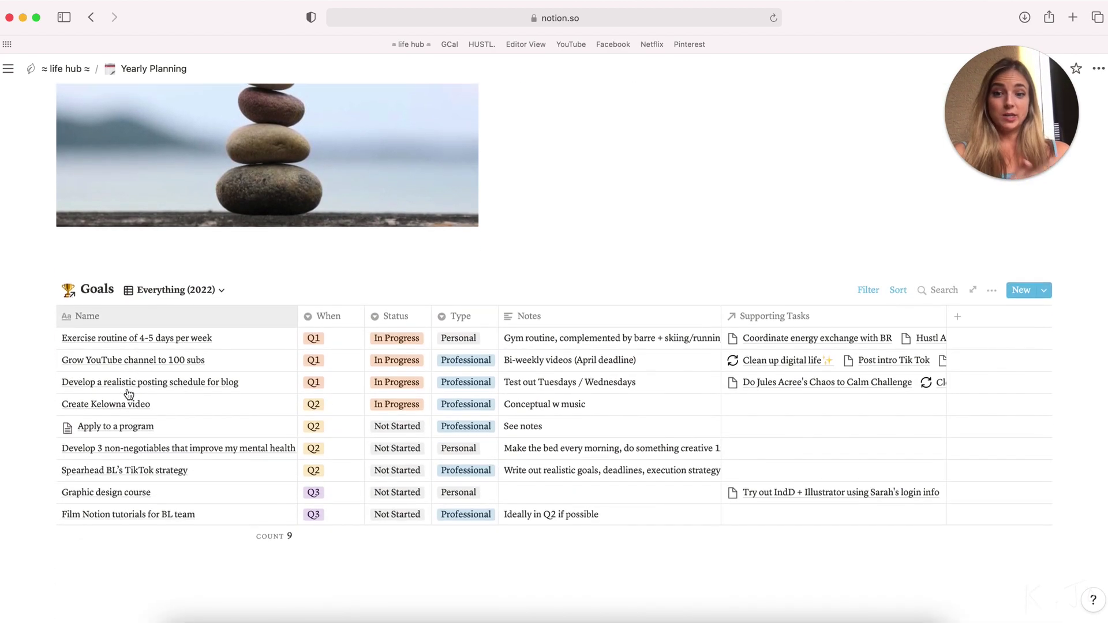
pyautogui.scroll(9, 129, 392)
pyautogui.scroll(6, 129, 394)
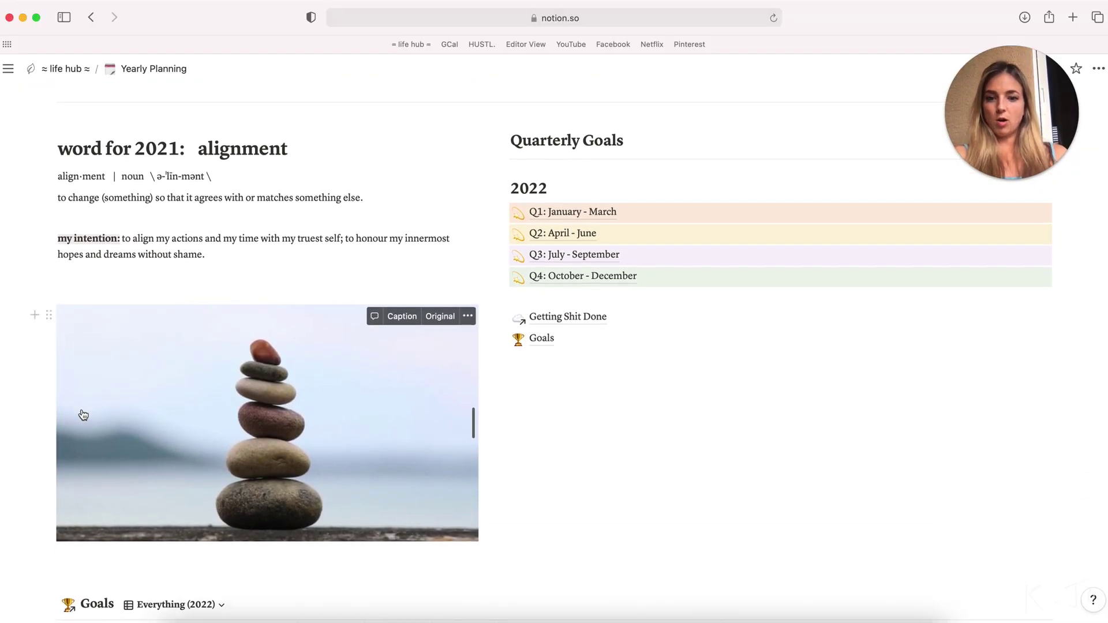
pyautogui.scroll(2, 83, 415)
pyautogui.scroll(-10, 83, 415)
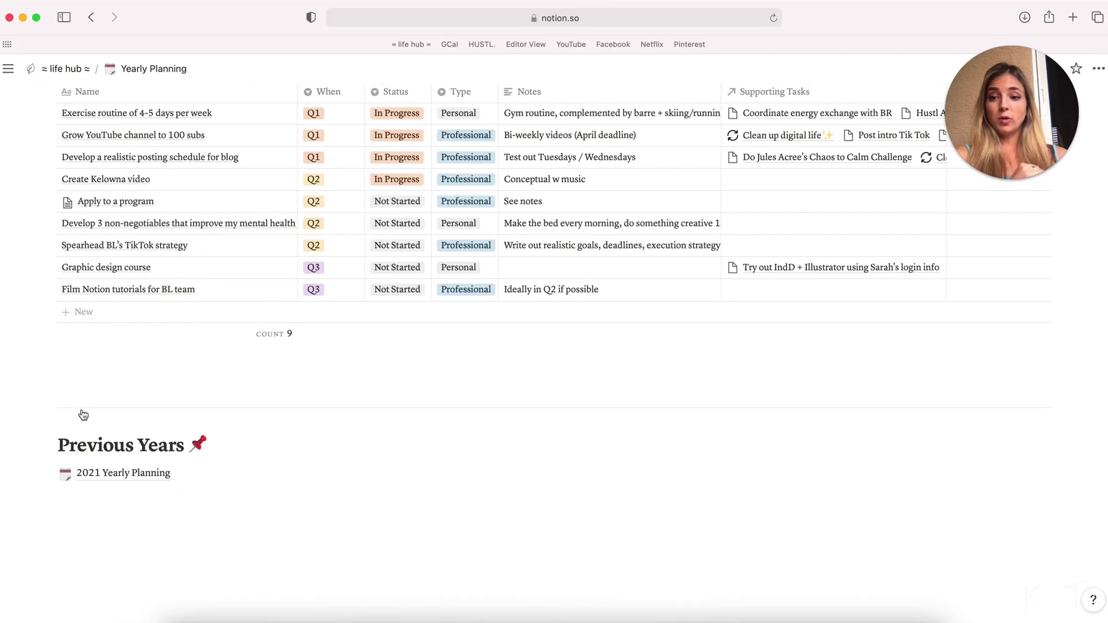
pyautogui.click(109, 482)
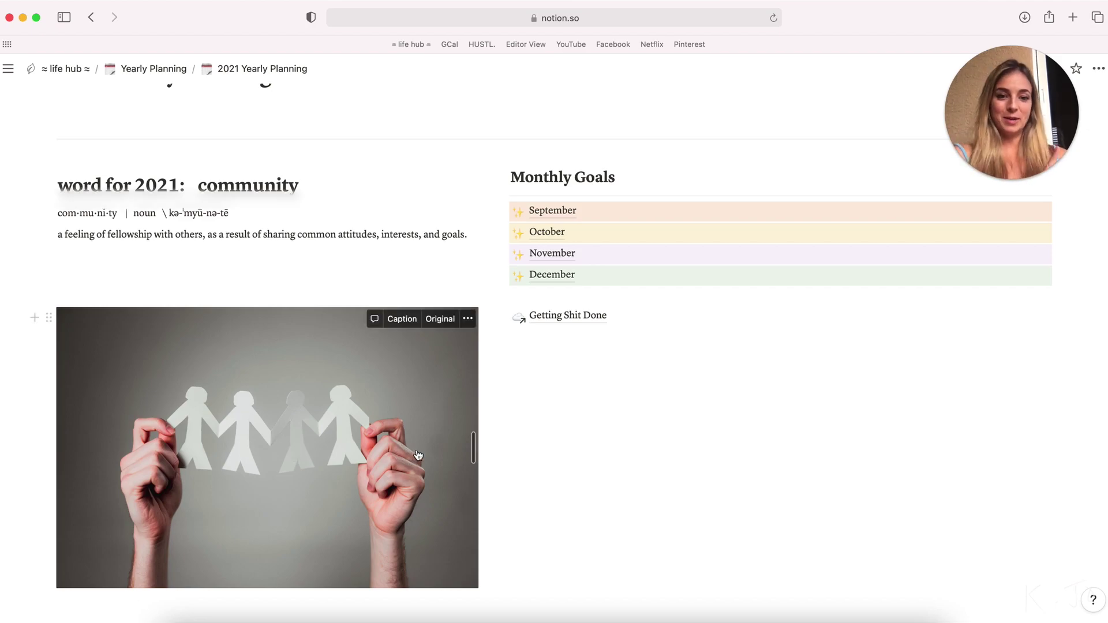
pyautogui.hscroll(-5, 624, 348)
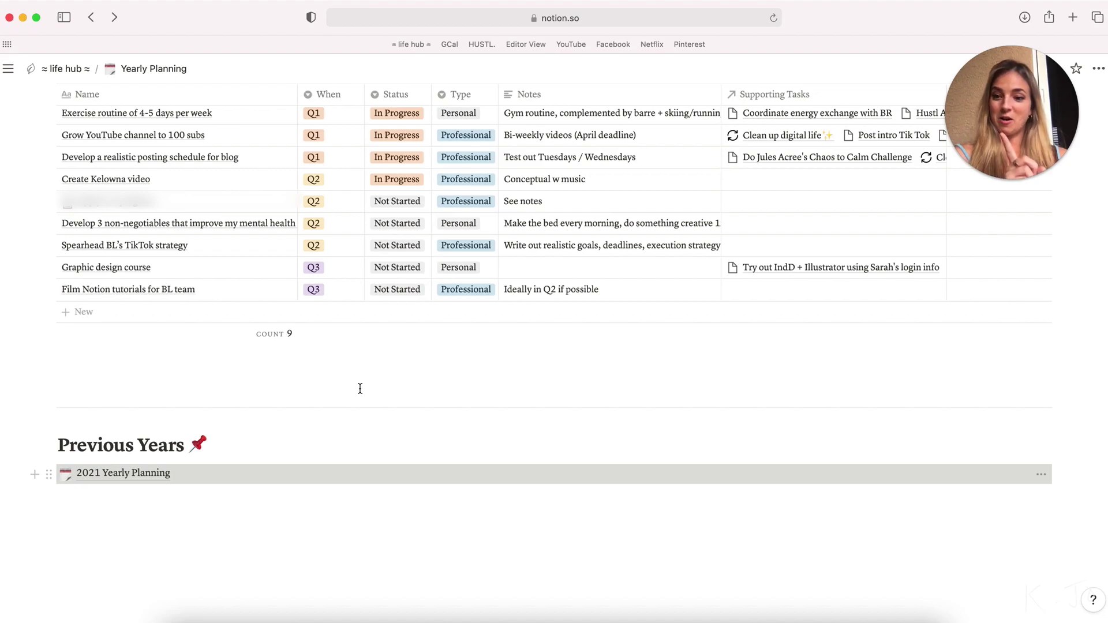
pyautogui.scroll(15, 334, 396)
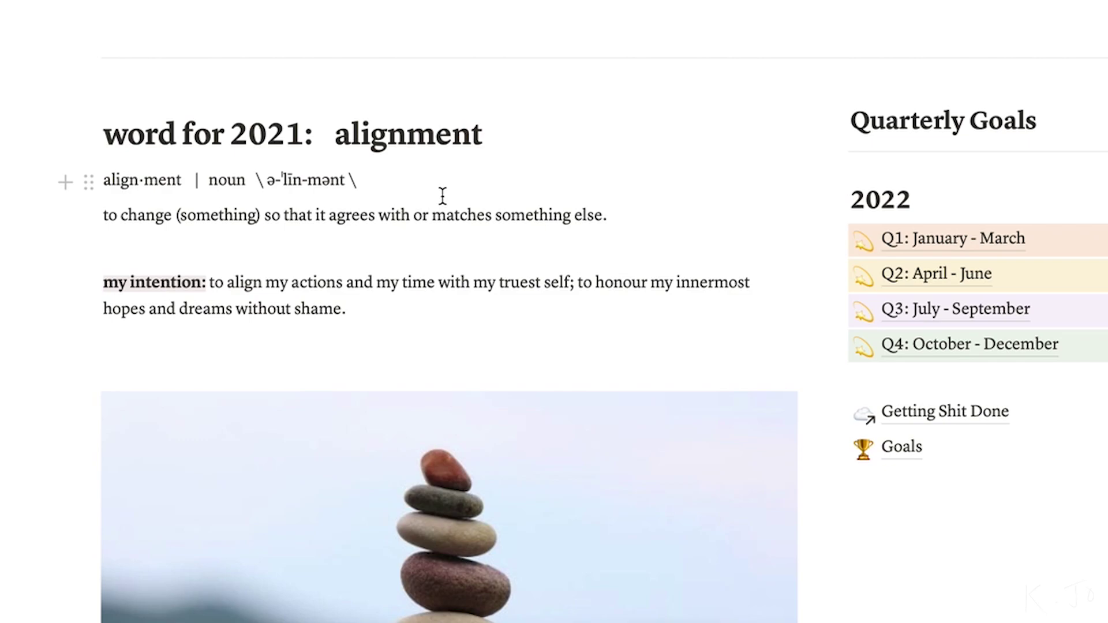
pyautogui.scroll(-3, 265, 248)
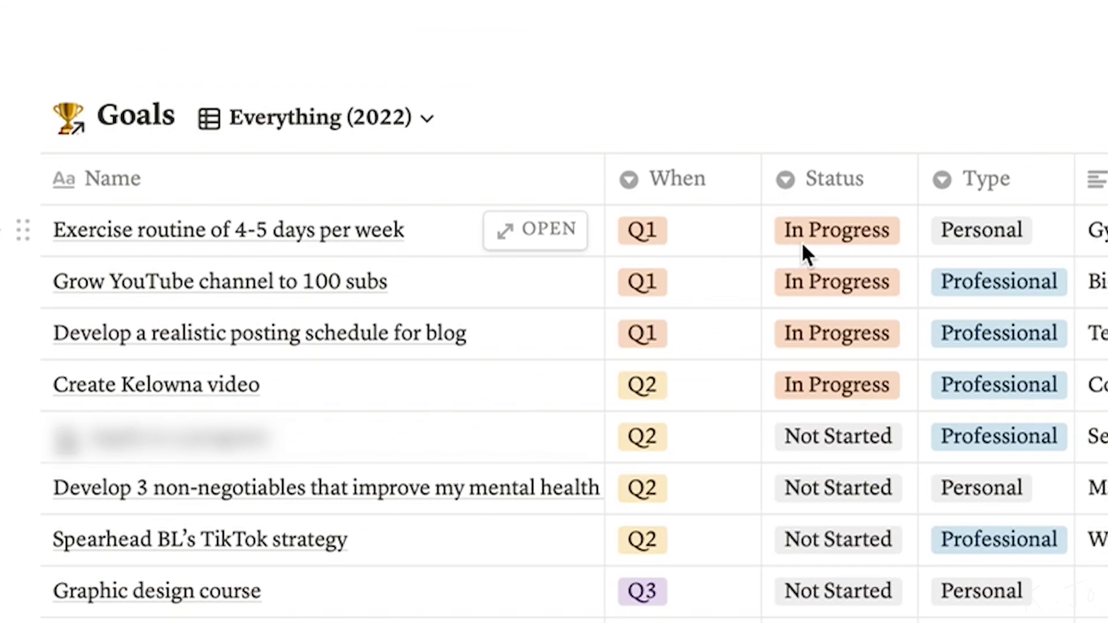
pyautogui.click(853, 231)
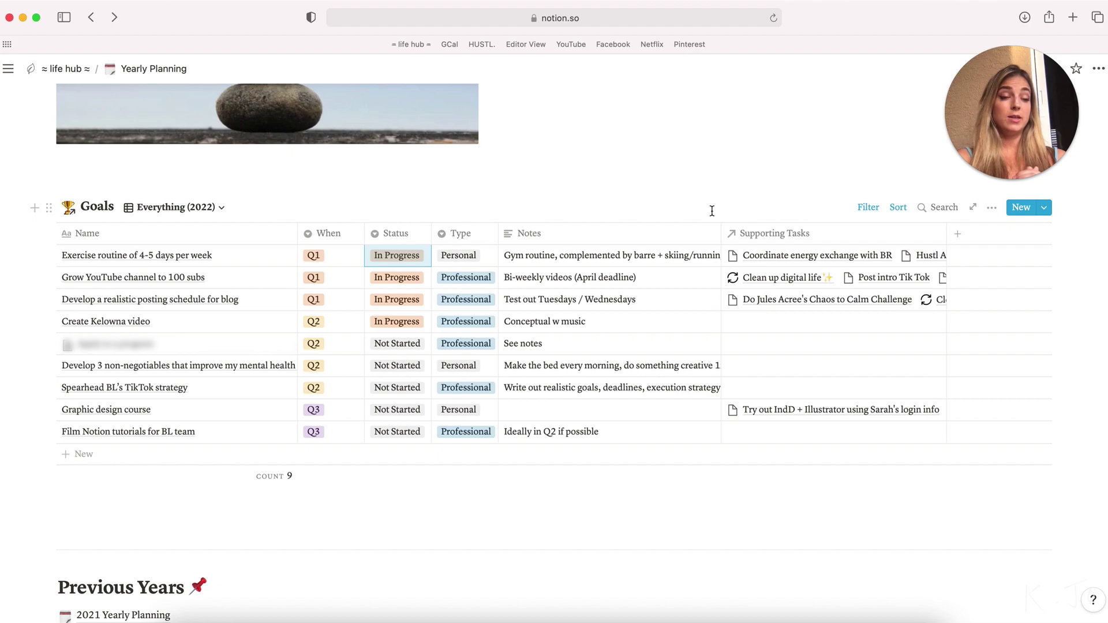
pyautogui.scroll(10, 713, 211)
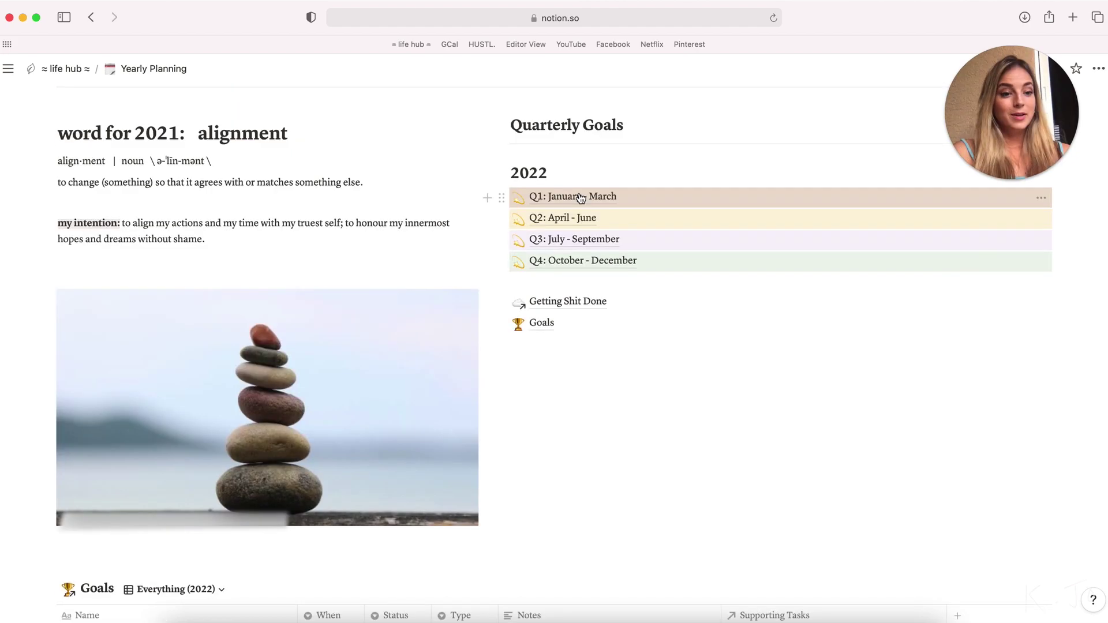
pyautogui.scroll(-5, 519, 334)
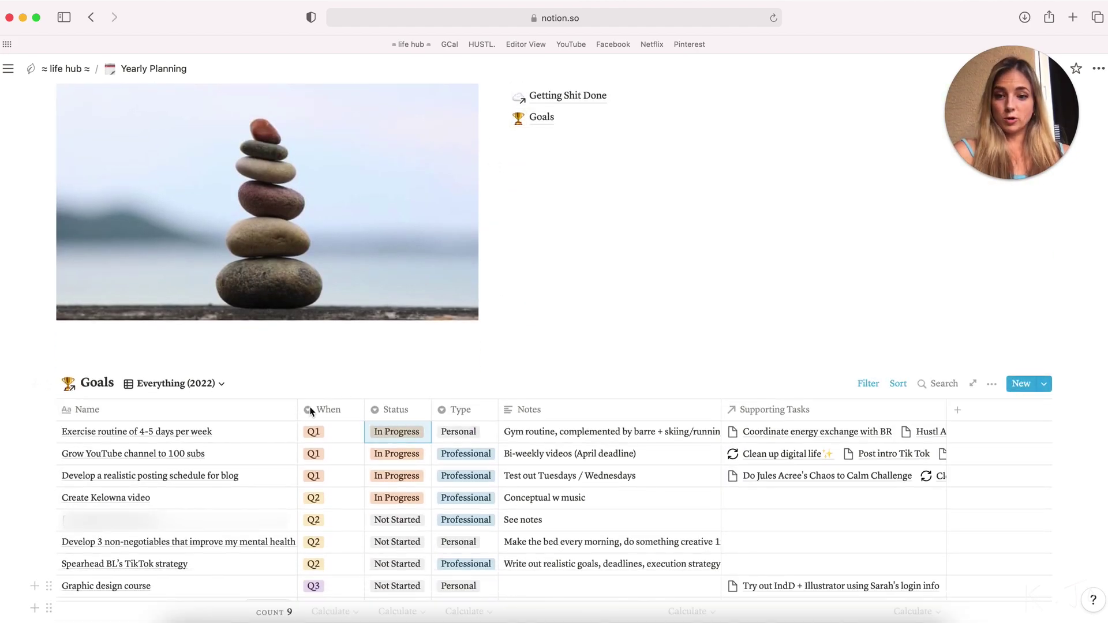
pyautogui.scroll(3, 757, 322)
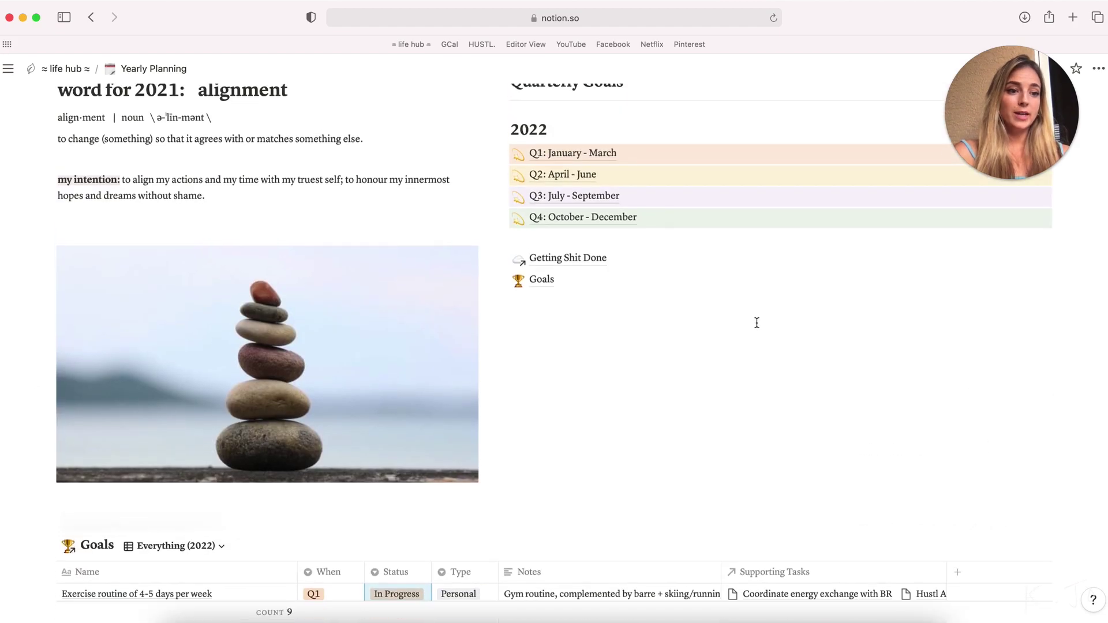
# Open the Q1: January - March page, then its January monthly planning page
pyautogui.click(578, 156)
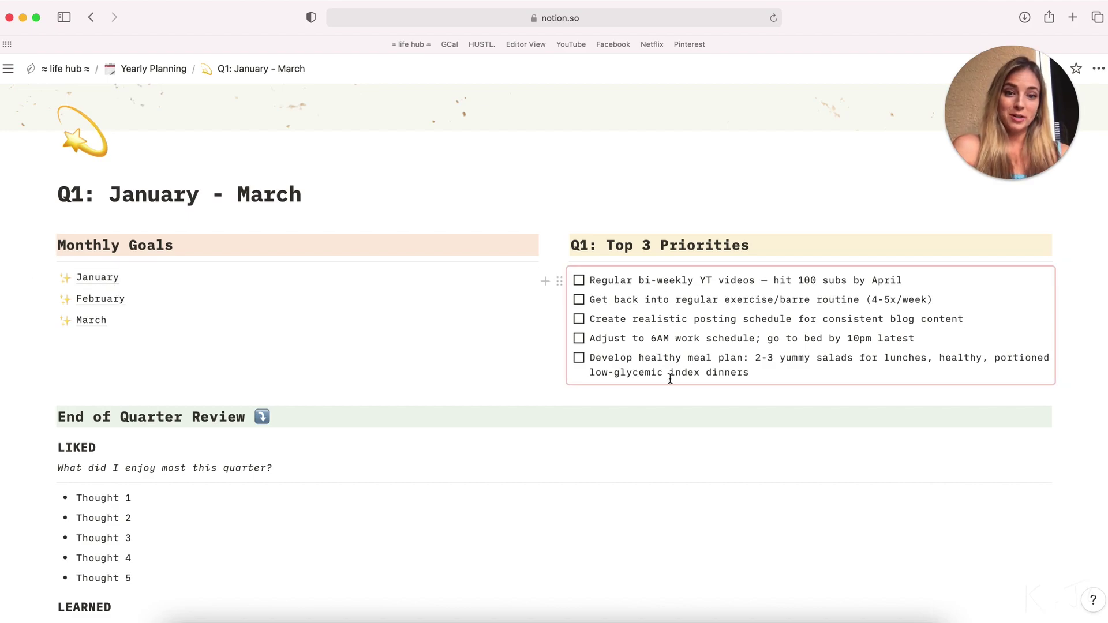
pyautogui.scroll(-3, 403, 269)
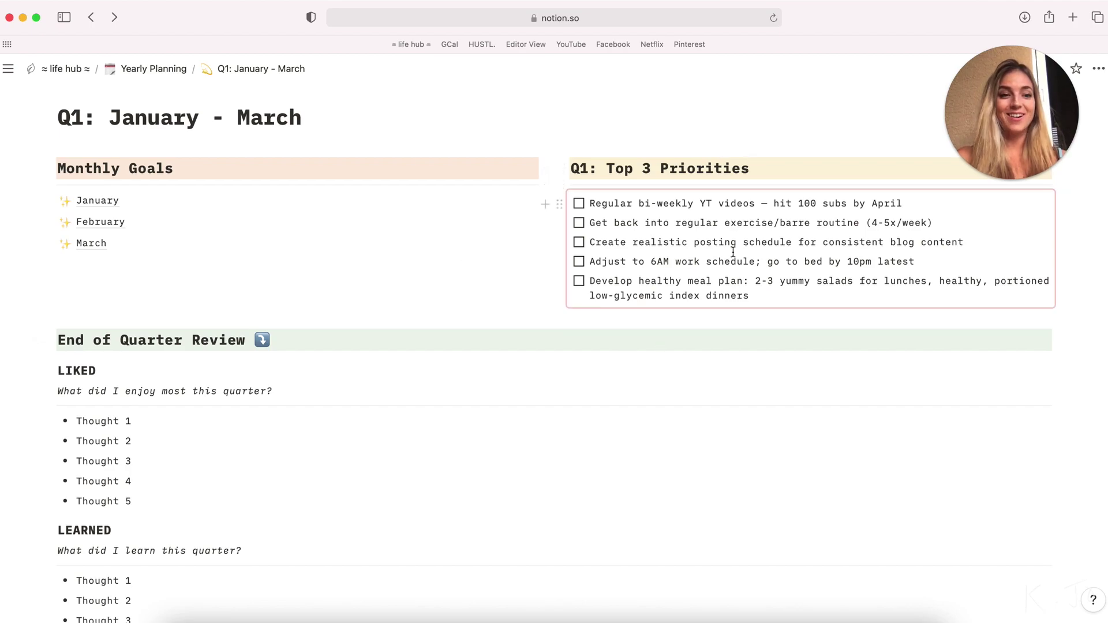
pyautogui.scroll(-1, 733, 252)
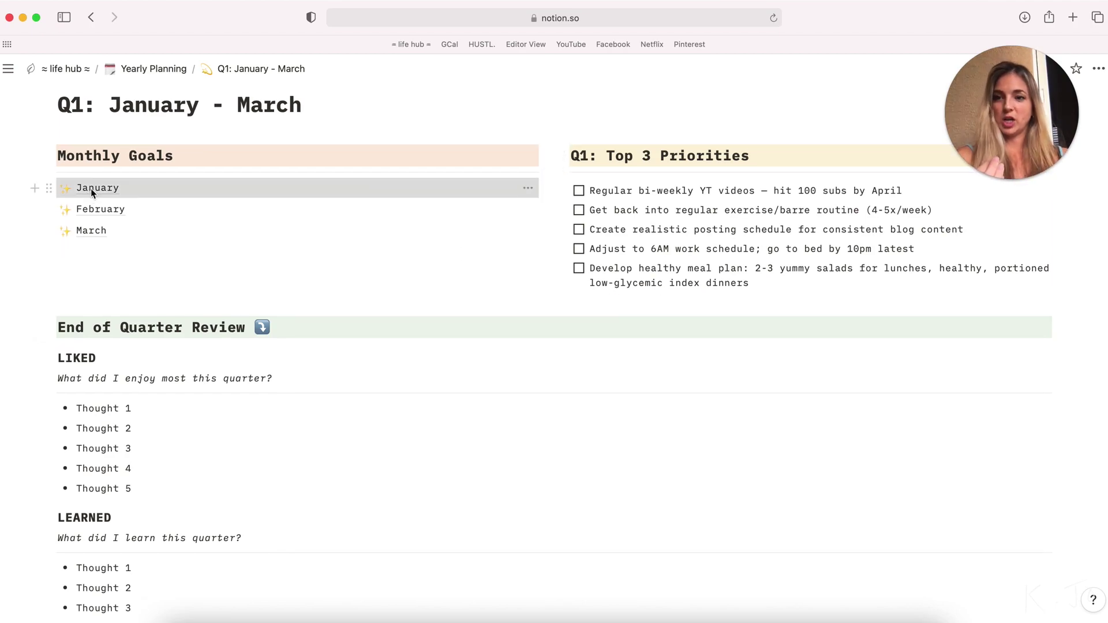
pyautogui.click(92, 188)
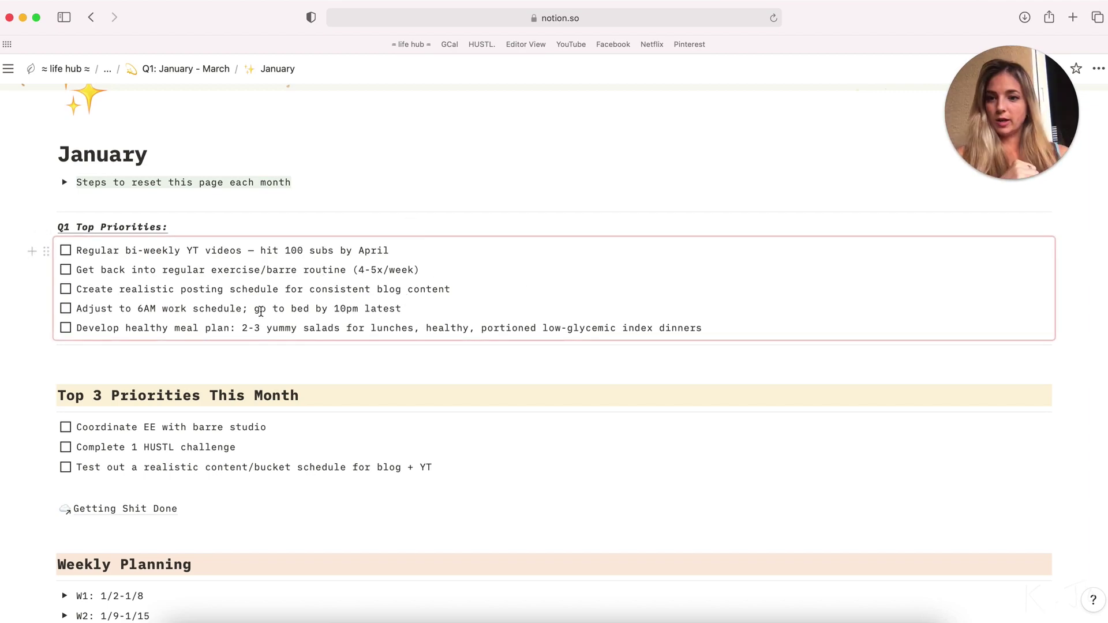
# Scroll the January page past its priorities to Weekly Planning and the embedded Google Cal calendar
pyautogui.scroll(-4, 260, 311)
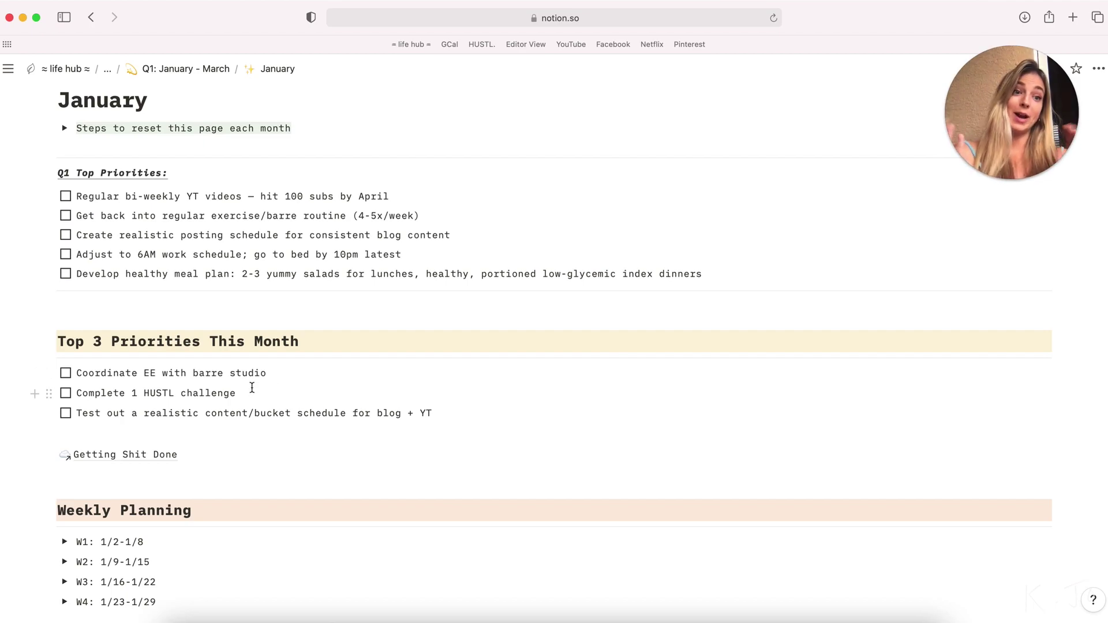
pyautogui.scroll(2, 292, 344)
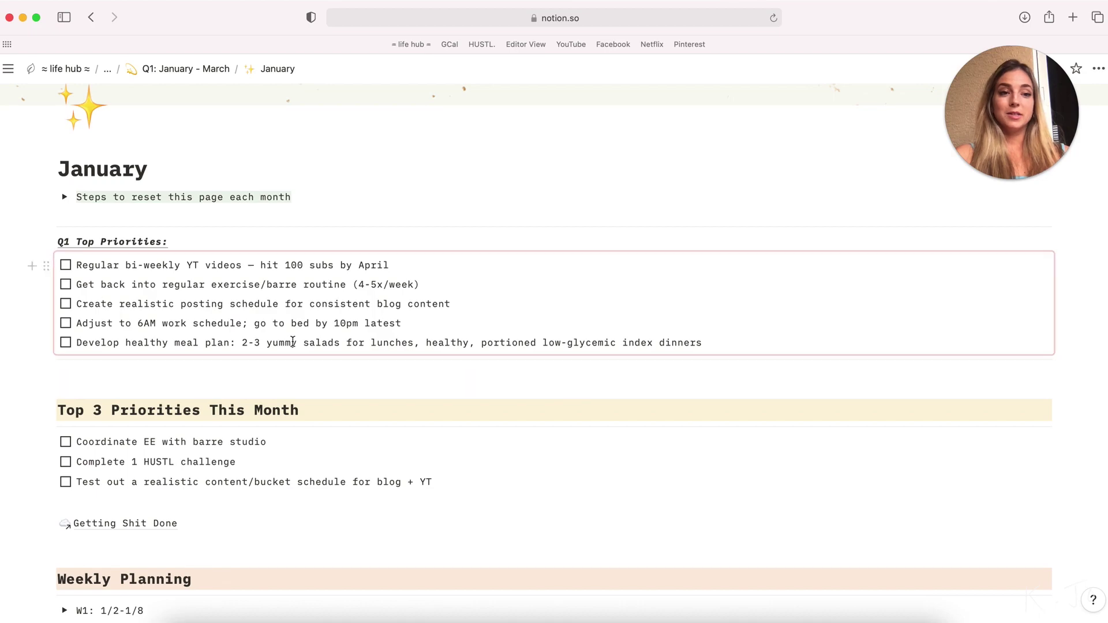
pyautogui.scroll(-10, 292, 341)
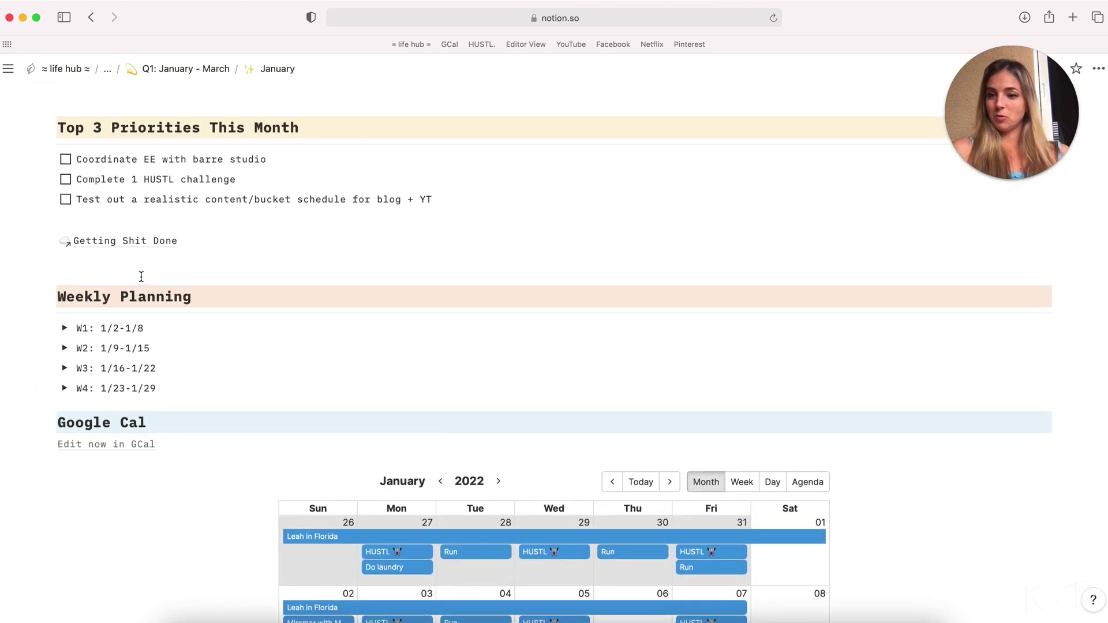
# Expand week W2: 1/9-1/15 and drag the Coordinate EE priority into its tasks table
pyautogui.click(66, 330)
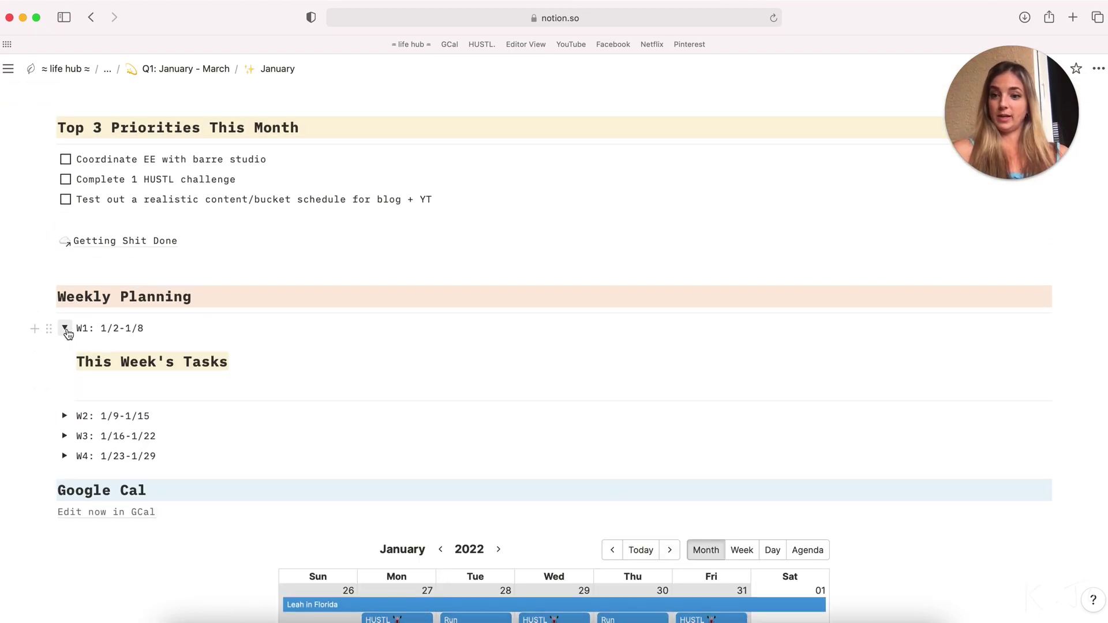
pyautogui.click(65, 330)
pyautogui.click(65, 348)
pyautogui.scroll(-6, 134, 362)
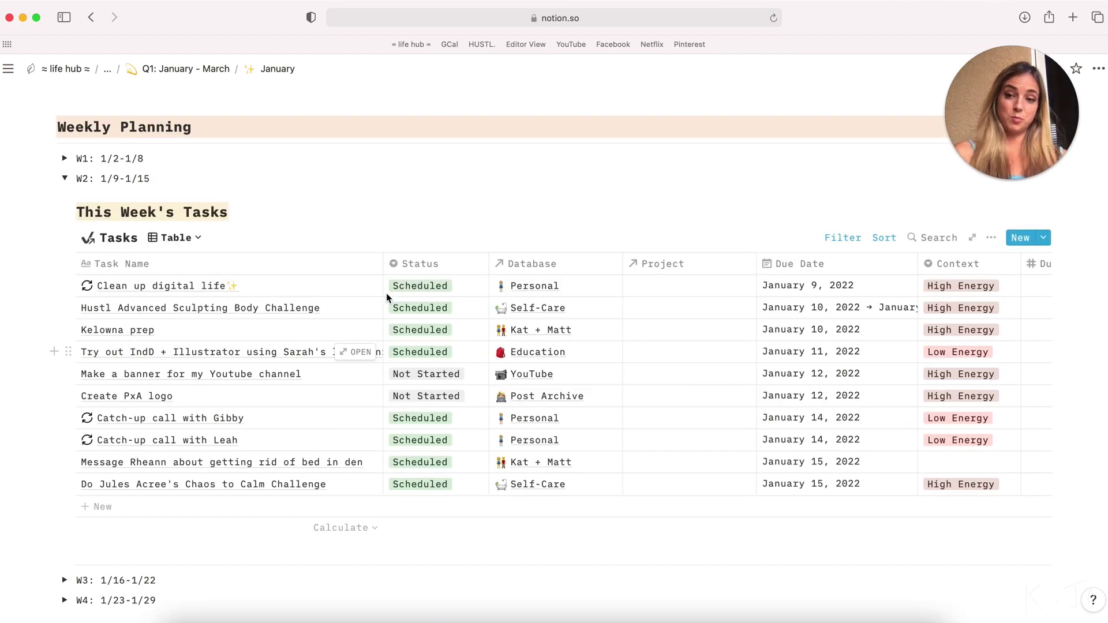
pyautogui.scroll(5, 253, 240)
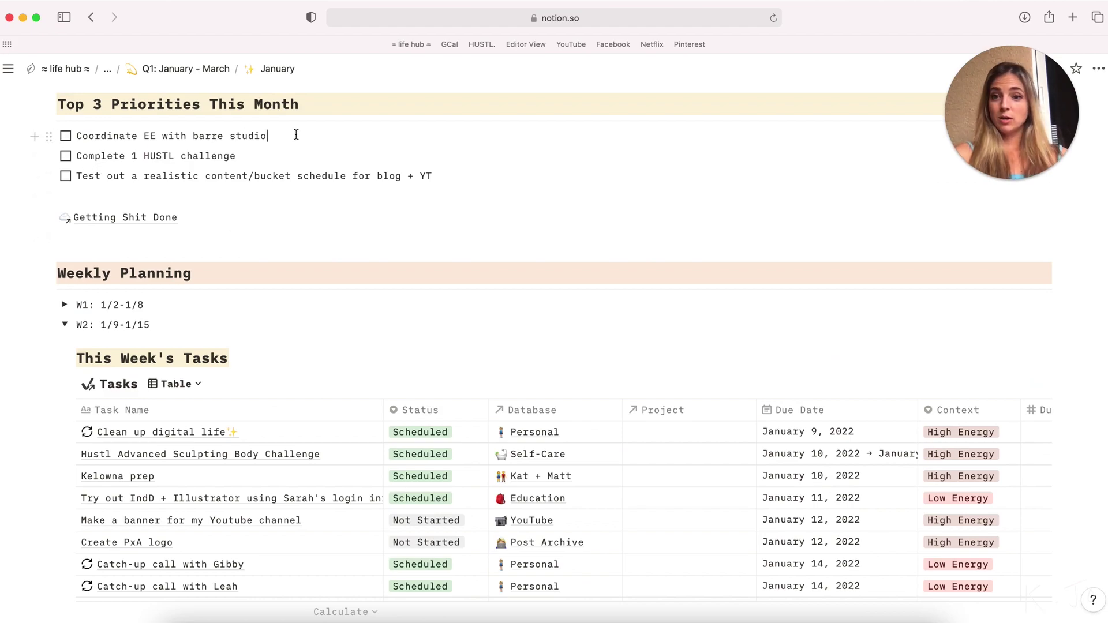
pyautogui.moveTo(48, 136); pyautogui.dragTo(80, 140)
# Duplicate the 'Coordinate EE with barre studio' priority into the week's Tasks table, keeping the existing sorting
pyautogui.click(395, 182)
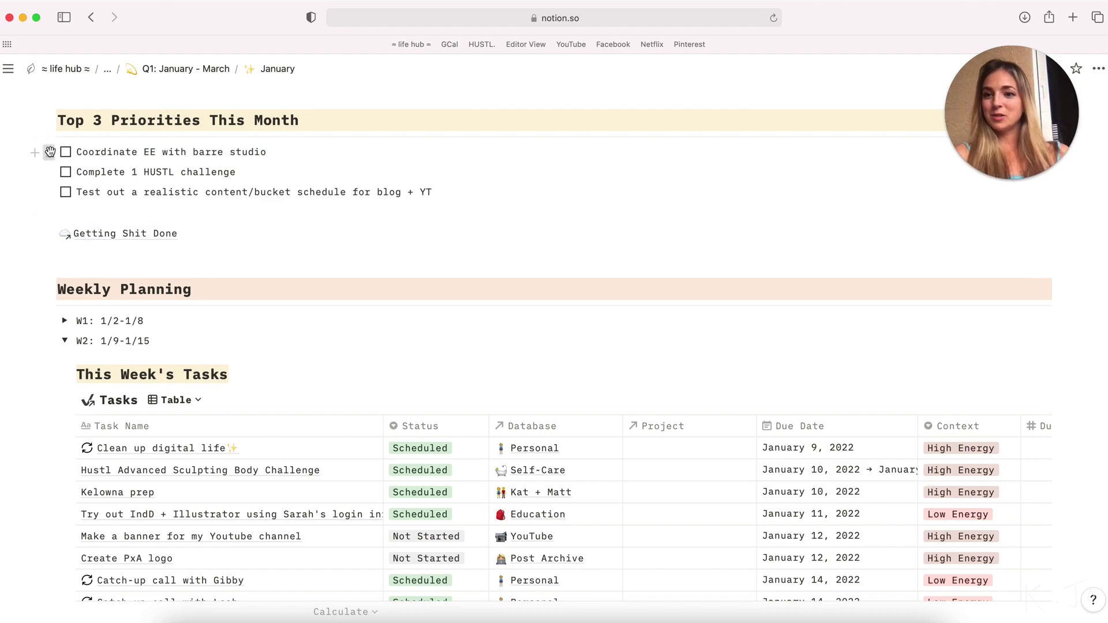
pyautogui.click(51, 152)
pyautogui.click(65, 130)
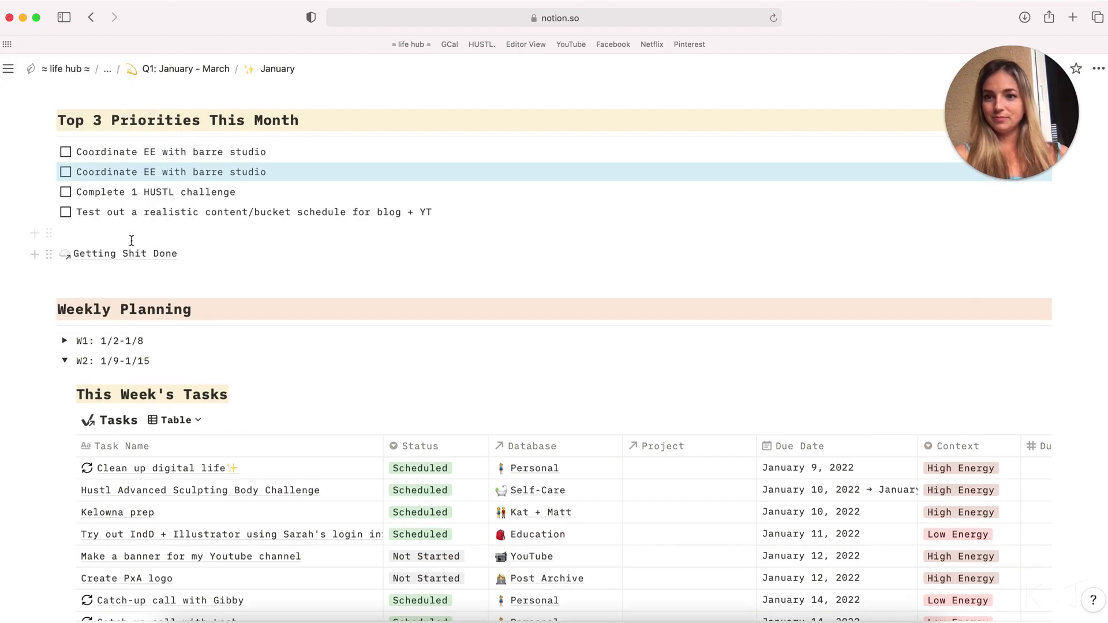
pyautogui.moveTo(48, 173); pyautogui.dragTo(93, 459)
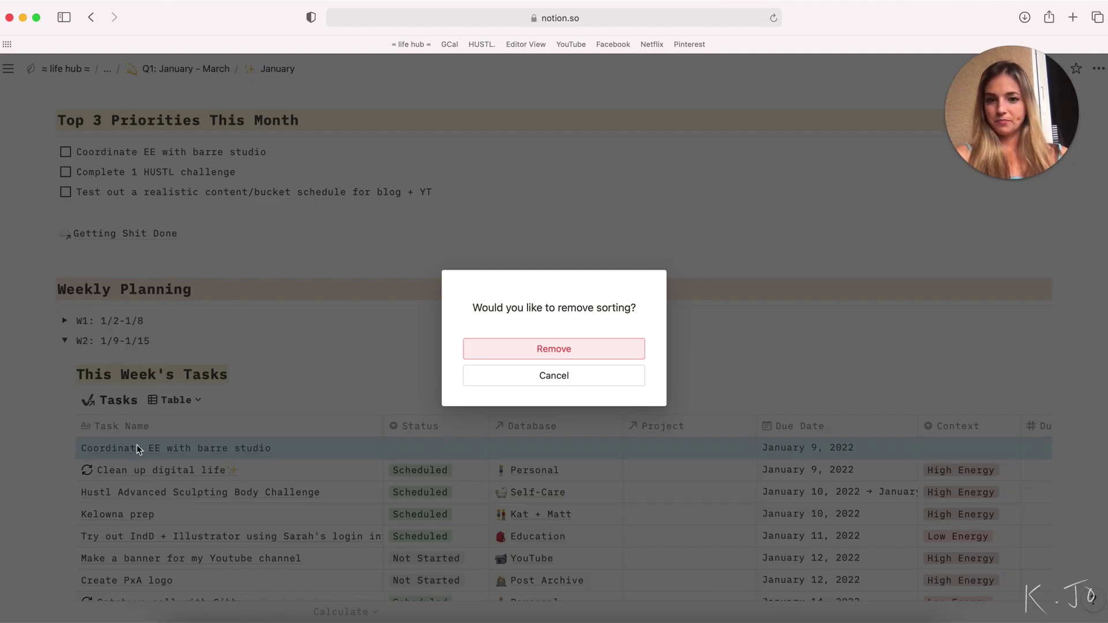
pyautogui.click(556, 379)
pyautogui.scroll(-3, 133, 502)
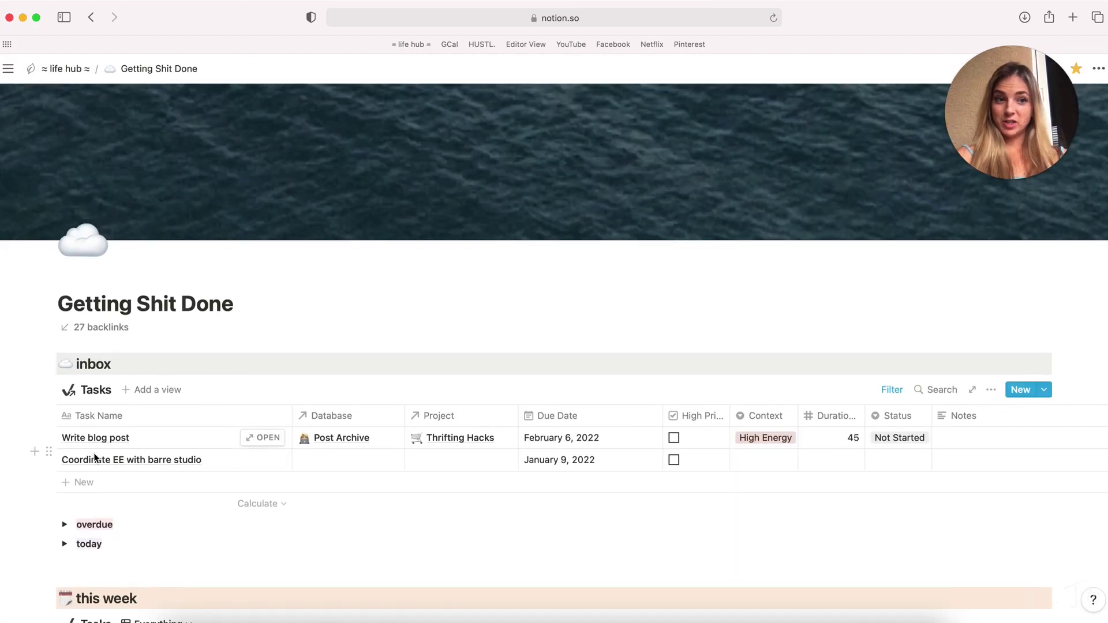
pyautogui.scroll(-3, 92, 459)
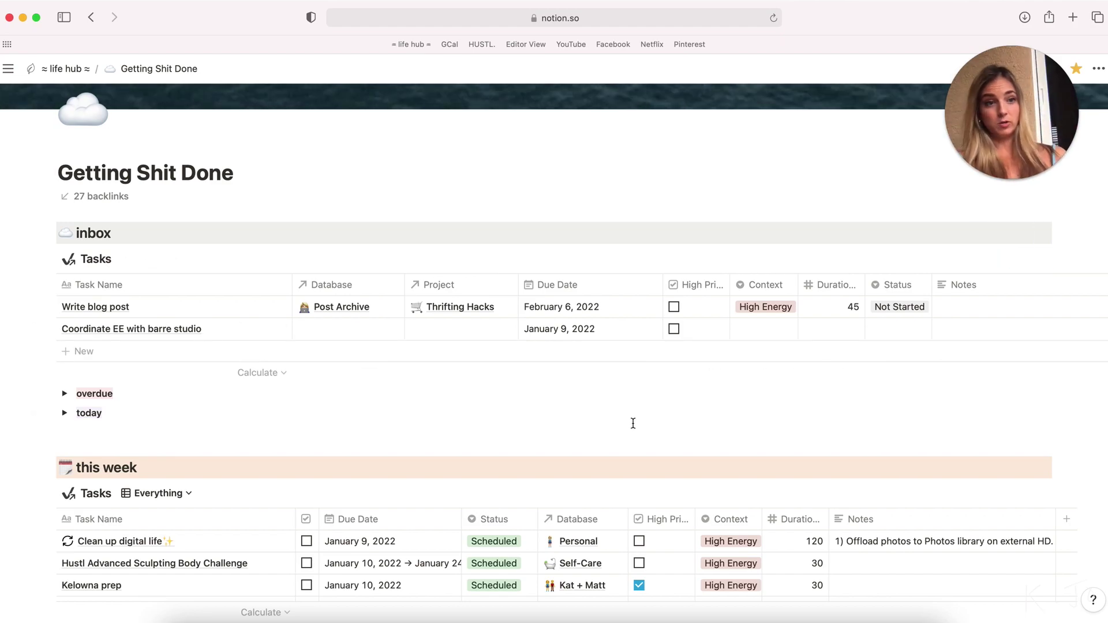
# Go back to the life hub dashboard and open the Gratitude Reflections journal
pyautogui.press('super+bracketleft')
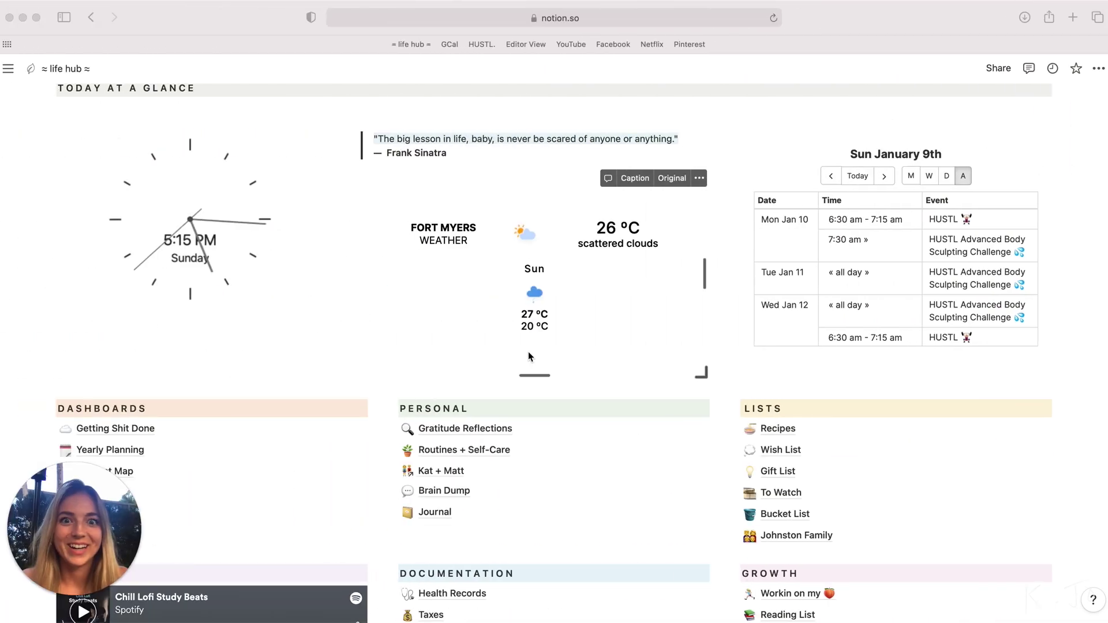
pyautogui.scroll(-2, 156, 436)
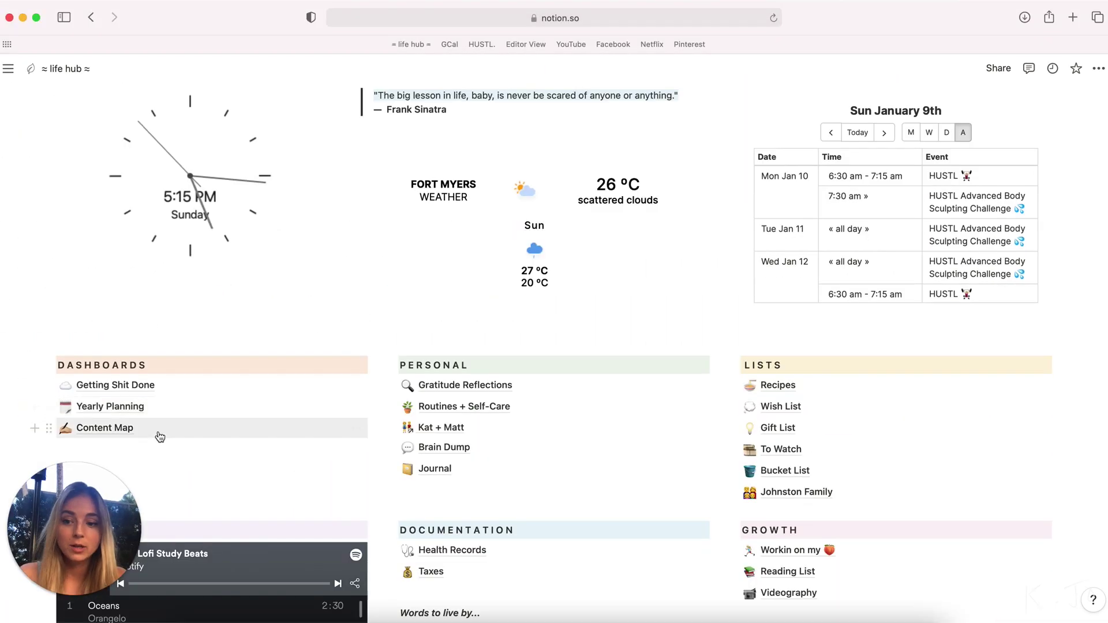
pyautogui.click(491, 386)
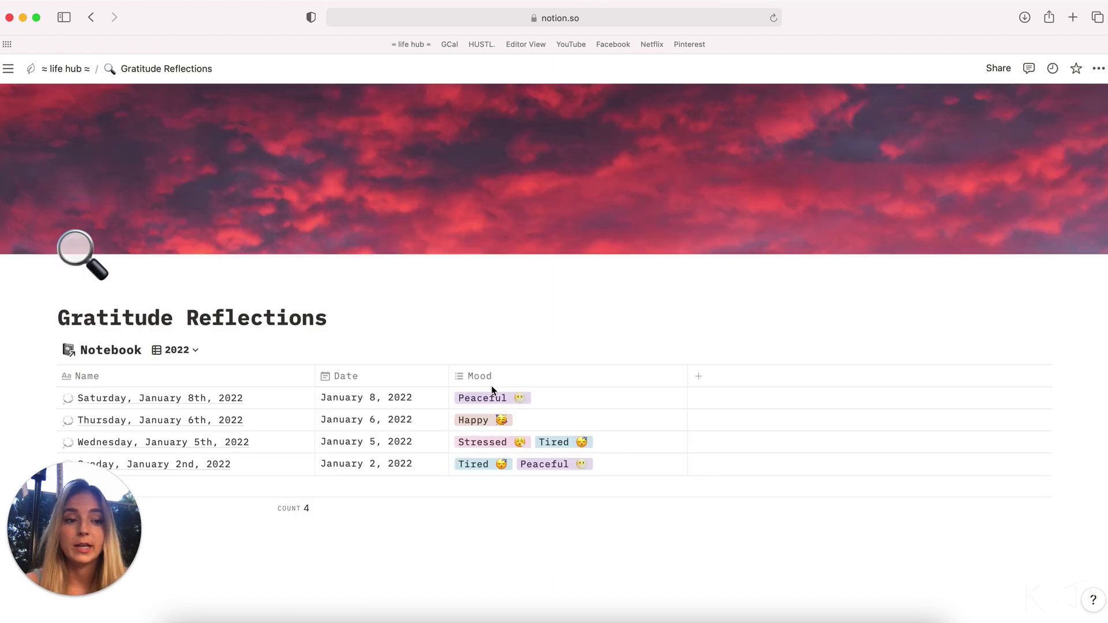
# Add a new January 9th, 2022 gratitude entry and set its mood to Happy
pyautogui.scroll(-1, 497, 275)
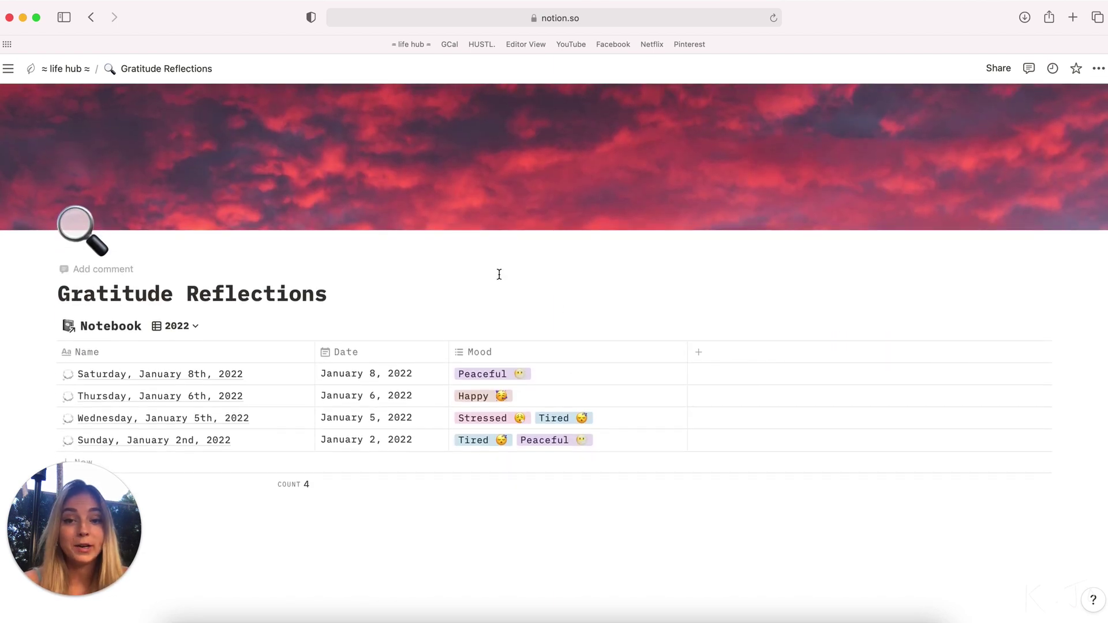
pyautogui.scroll(-1, 500, 275)
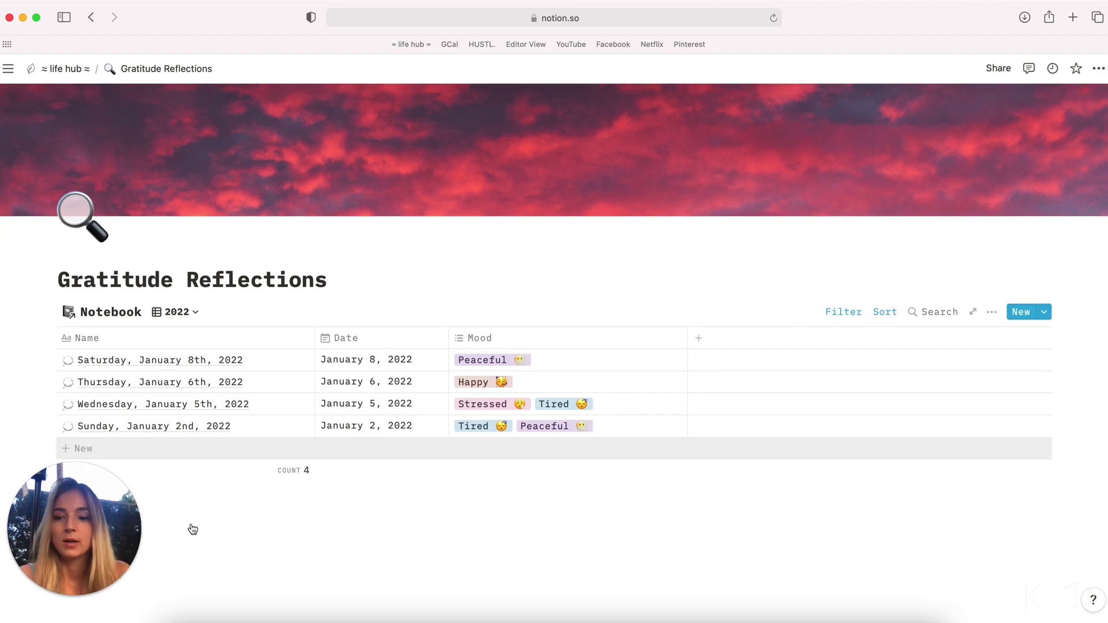
pyautogui.click(150, 453)
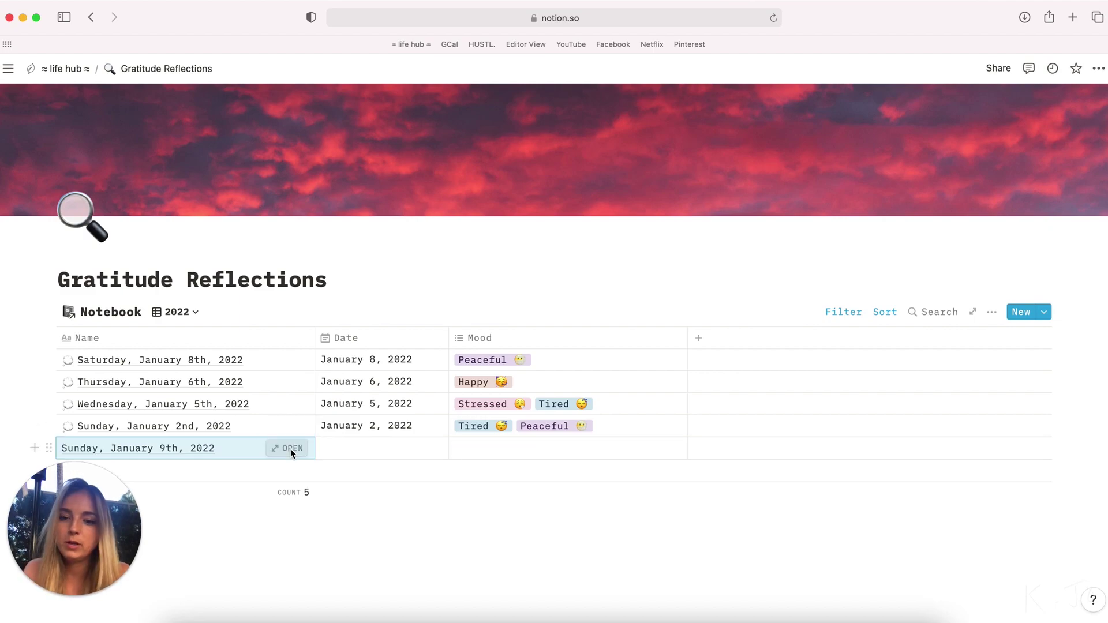
pyautogui.click(290, 448)
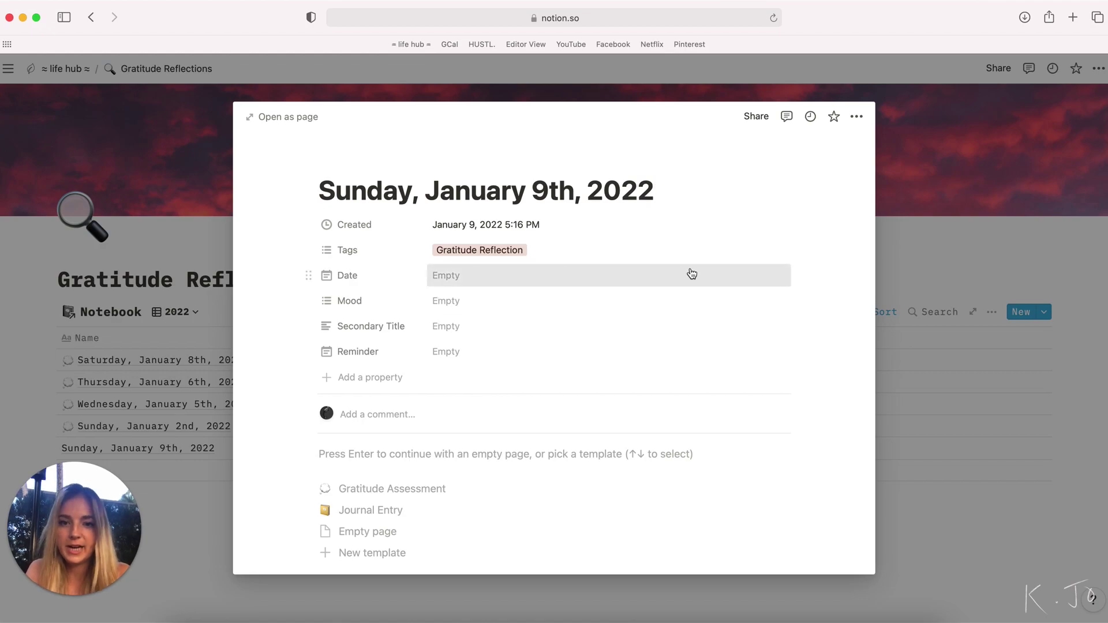
pyautogui.click(448, 301)
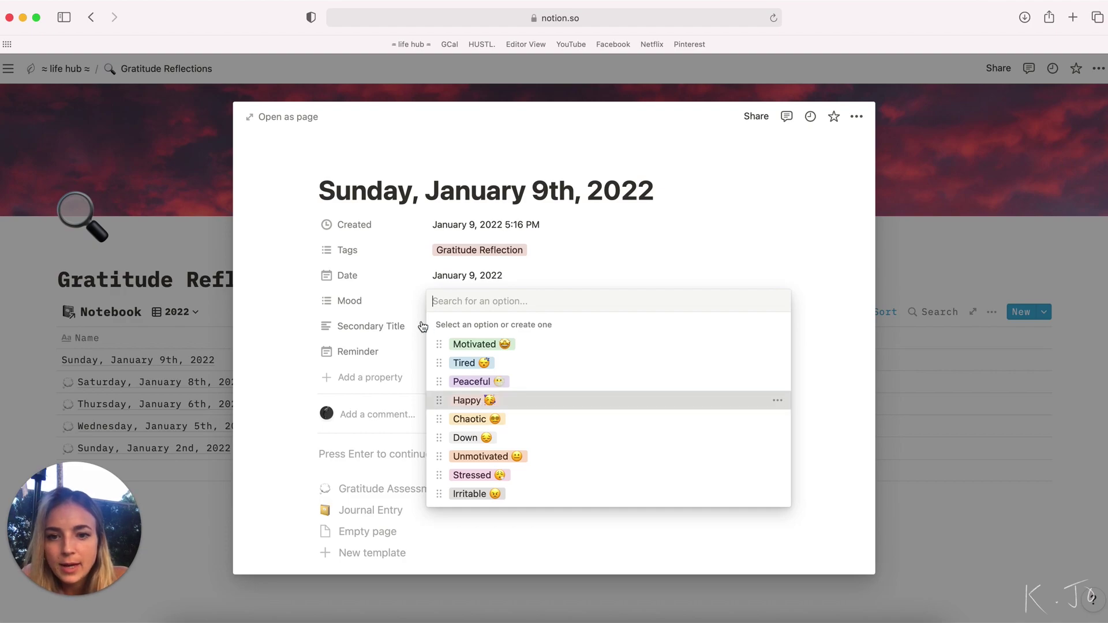
pyautogui.press('Return')
pyautogui.press('Escape')
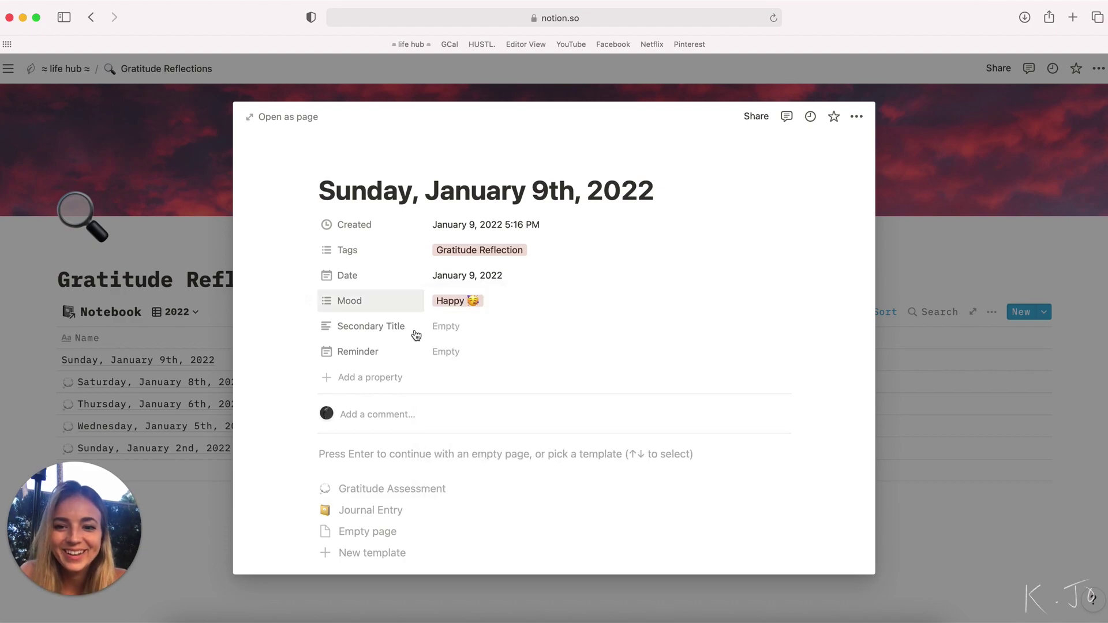
# Give the entry an 8:00 PM reminder that alerts at the time of the event
pyautogui.click(457, 353)
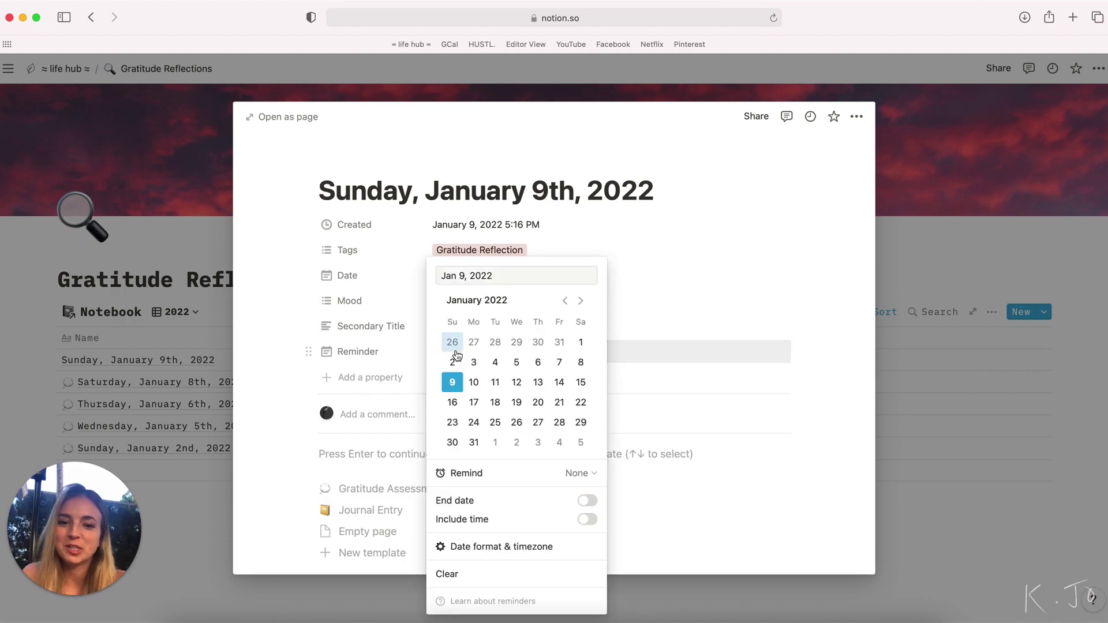
pyautogui.click(587, 519)
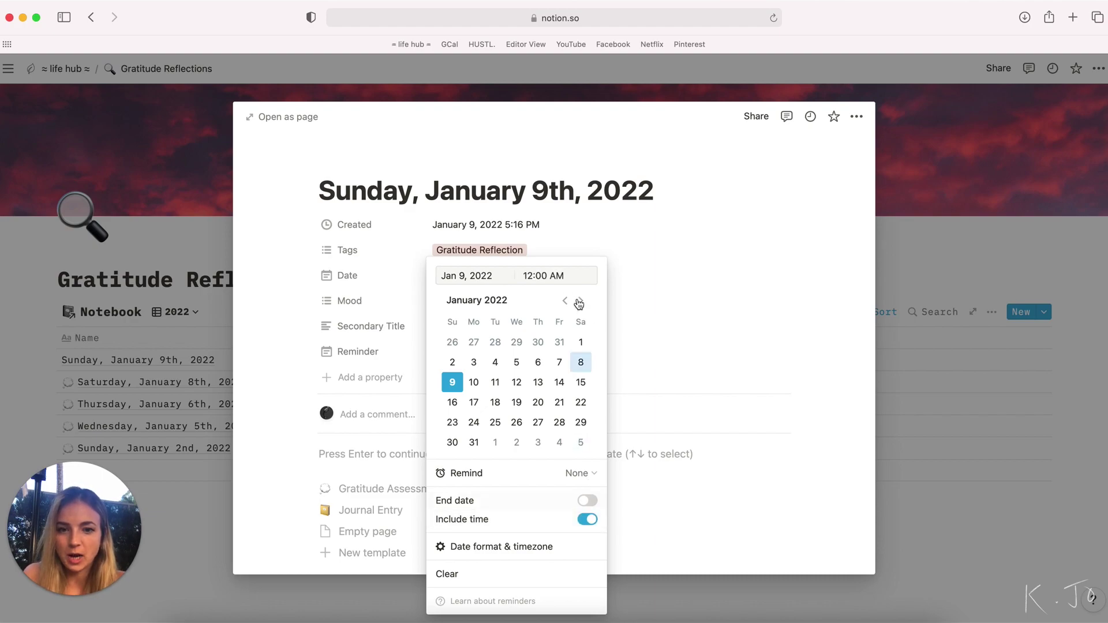
pyautogui.doubleClick(531, 276)
pyautogui.press('BackSpace')
pyautogui.write('8')
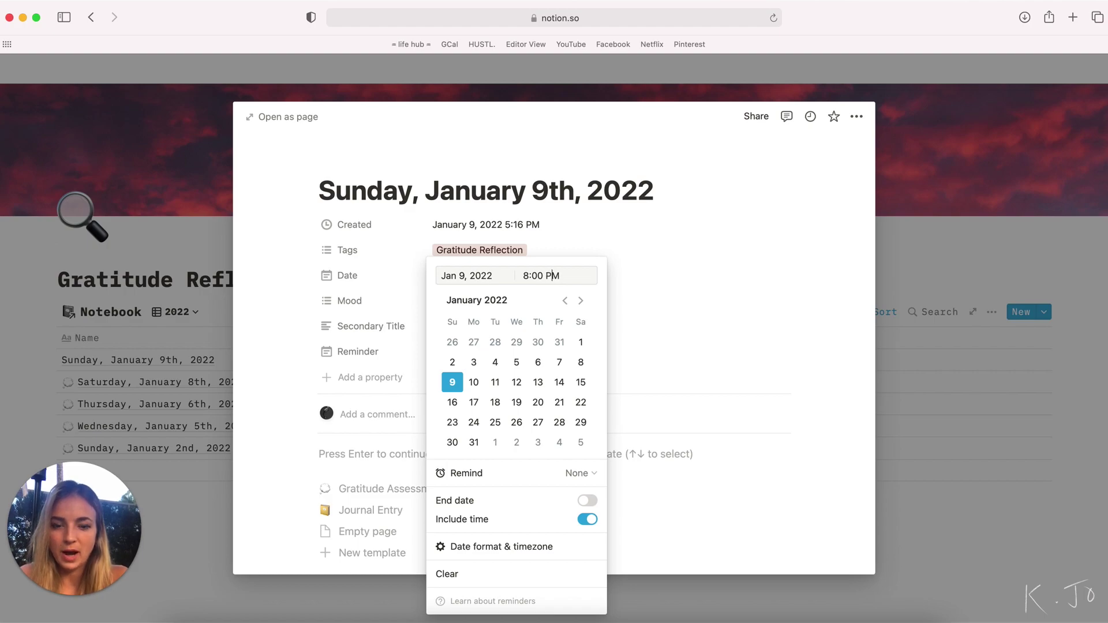
pyautogui.click(579, 473)
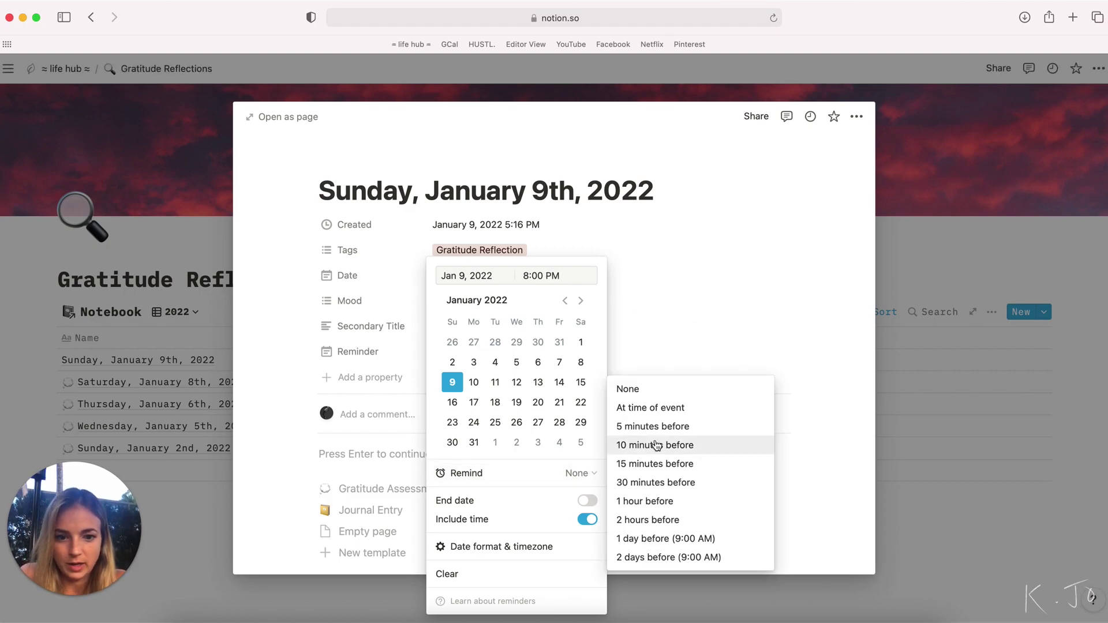
pyautogui.click(652, 409)
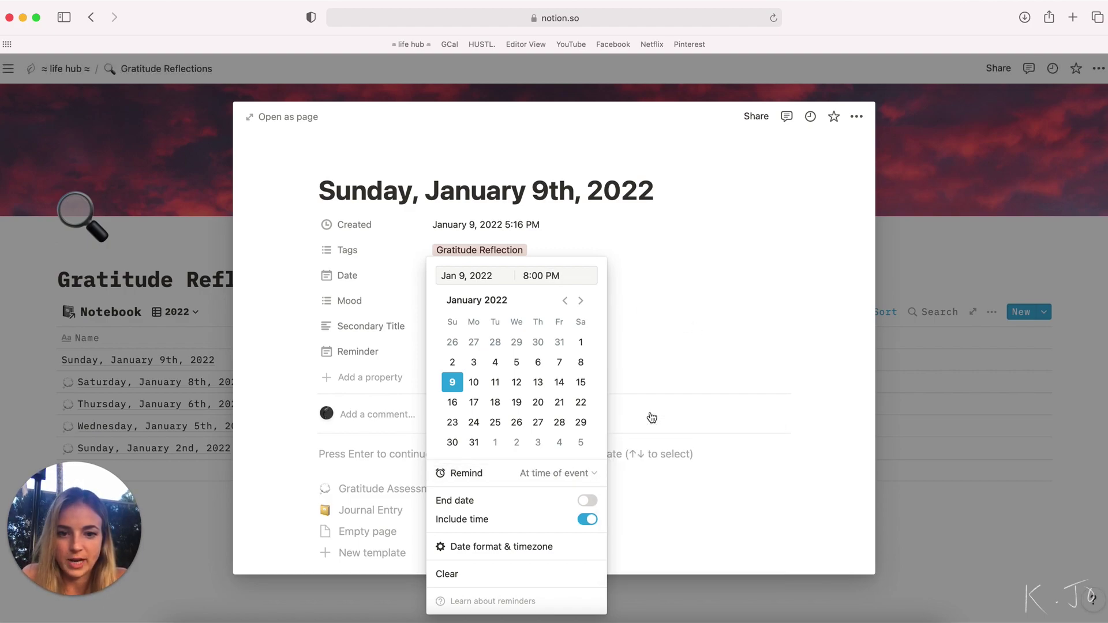
pyautogui.click(690, 353)
# Fill the entry with the Gratitude Assessment template
pyautogui.scroll(-2, 376, 518)
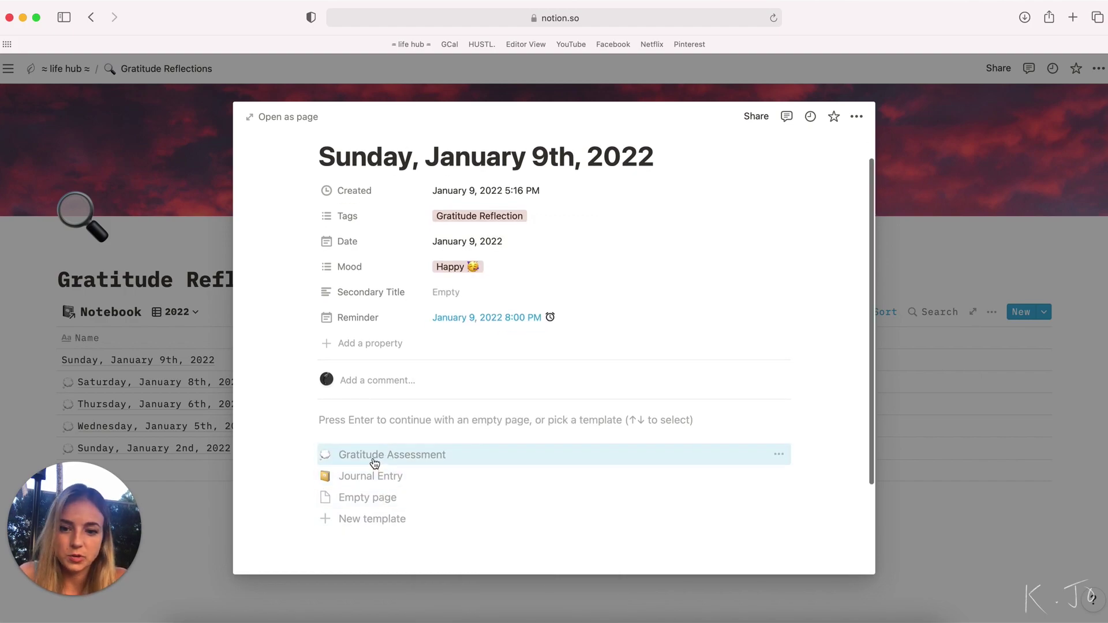
pyautogui.click(372, 456)
pyautogui.scroll(-6, 502, 453)
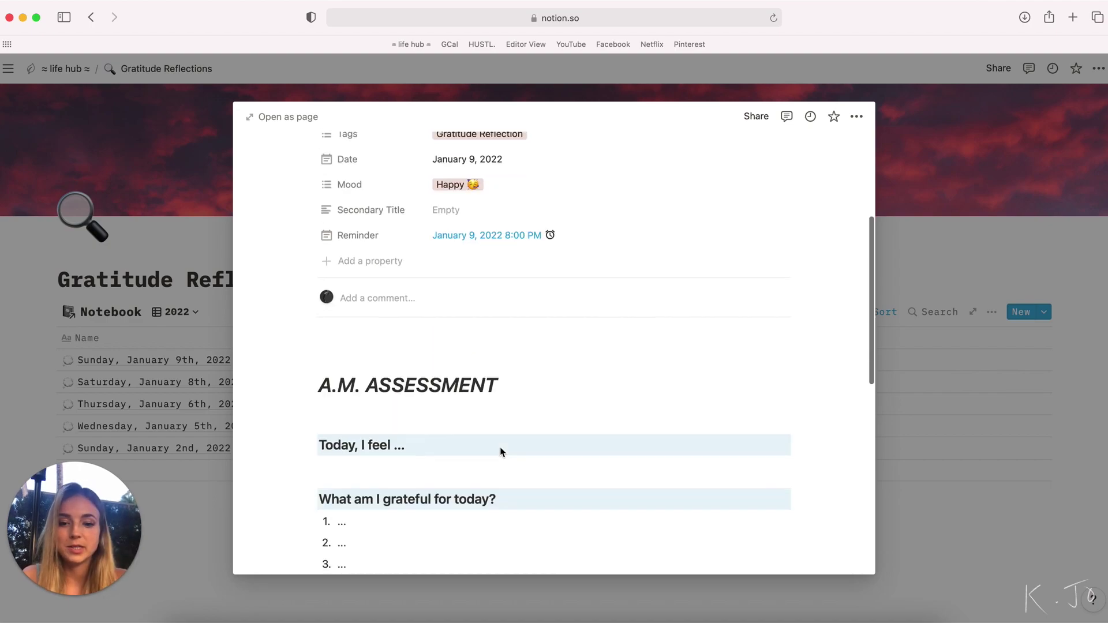
pyautogui.scroll(-9, 388, 427)
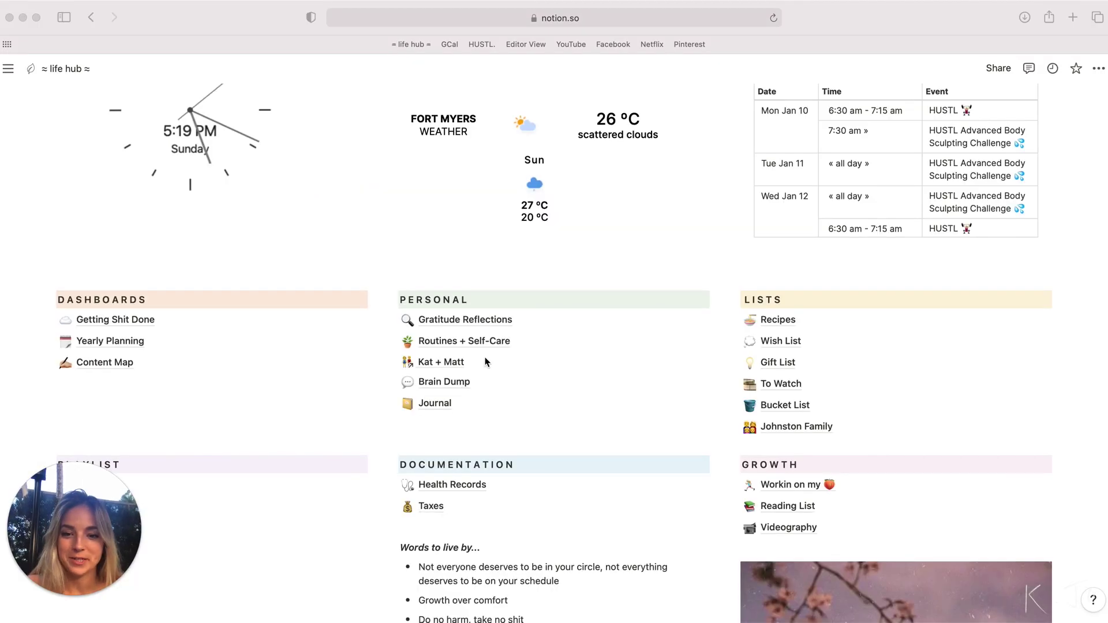
# Look over the Routines + Self-Care page, then go back to the life hub page
pyautogui.click(454, 345)
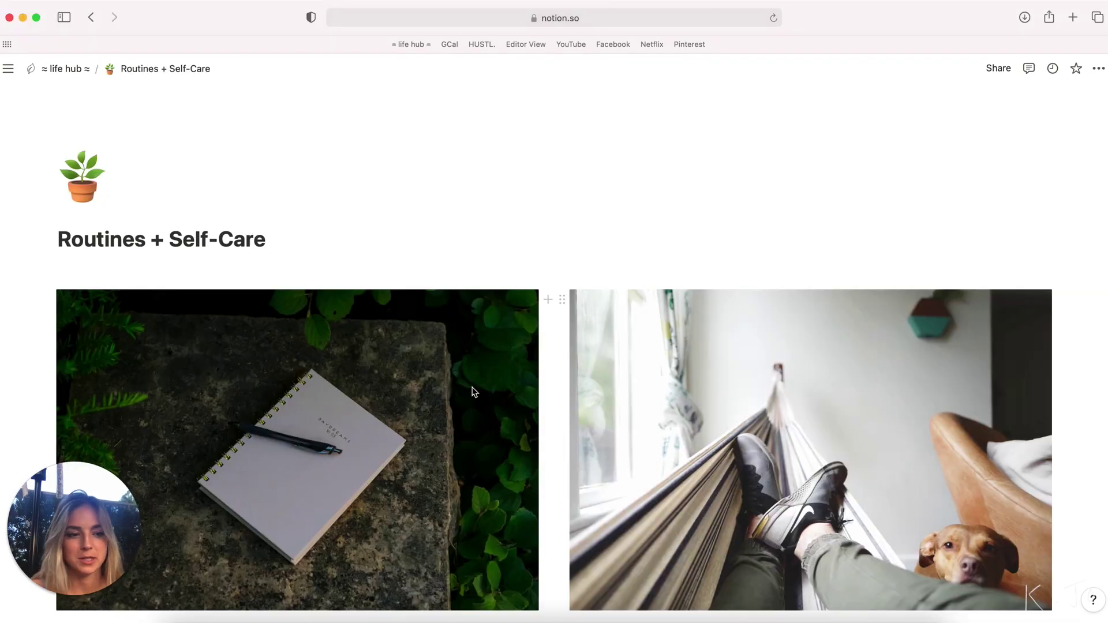
pyautogui.scroll(-2, 549, 454)
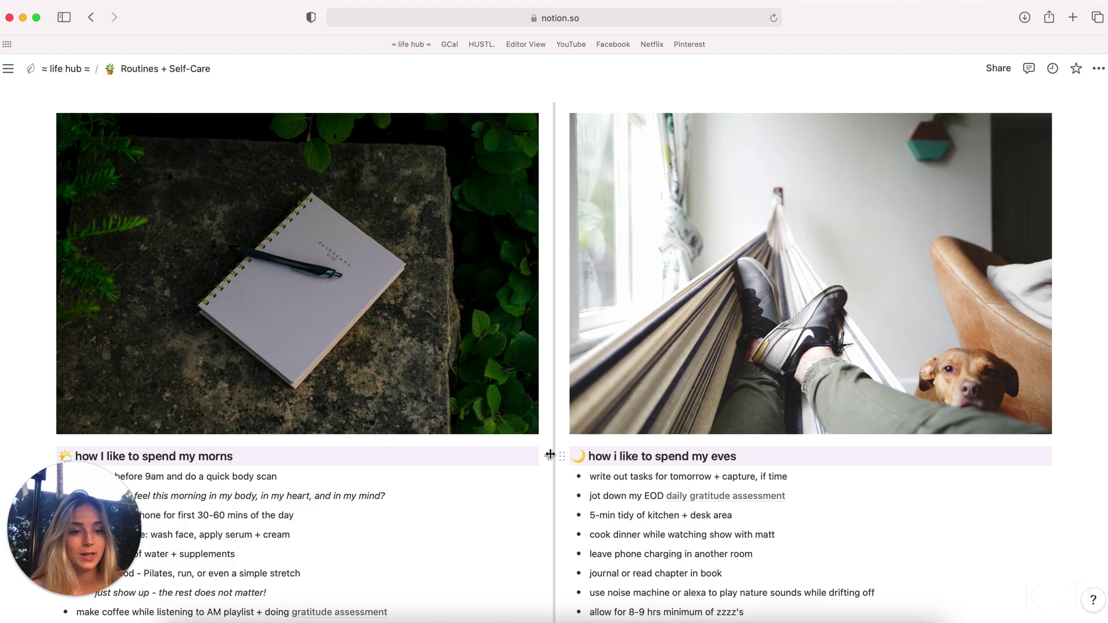
pyautogui.press('super+bracketleft')
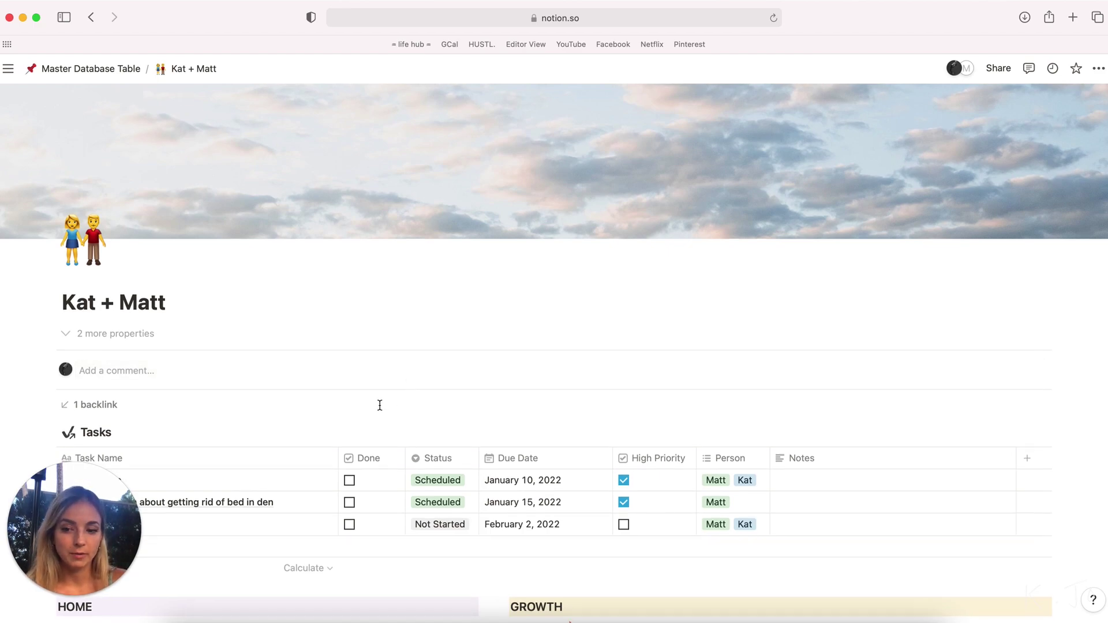
pyautogui.scroll(-2, 380, 405)
pyautogui.scroll(-1, 380, 410)
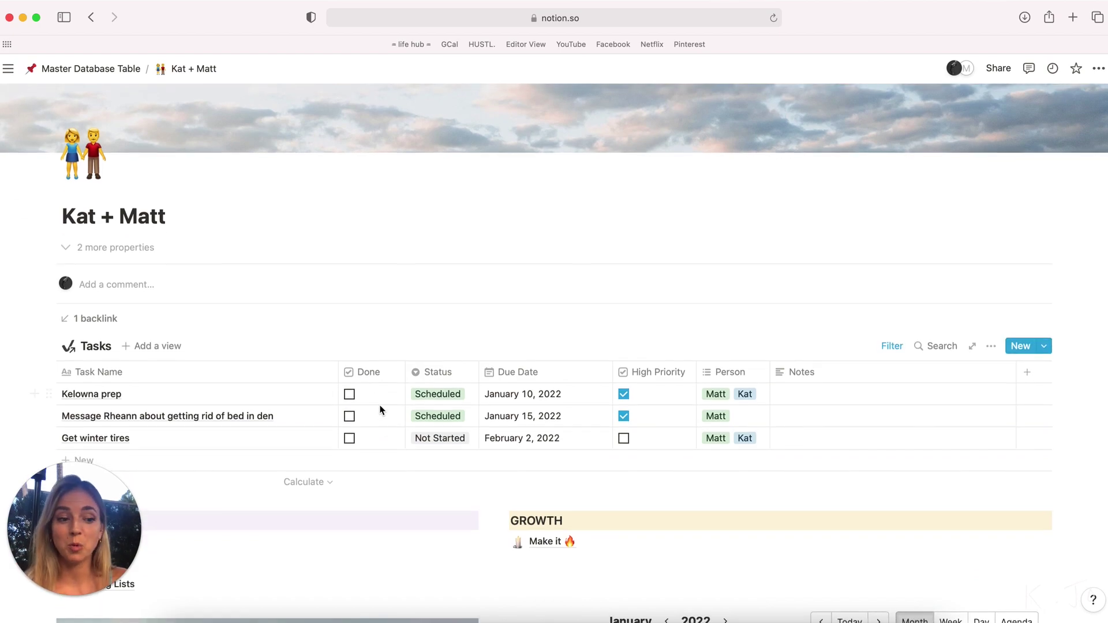
pyautogui.scroll(-2, 380, 409)
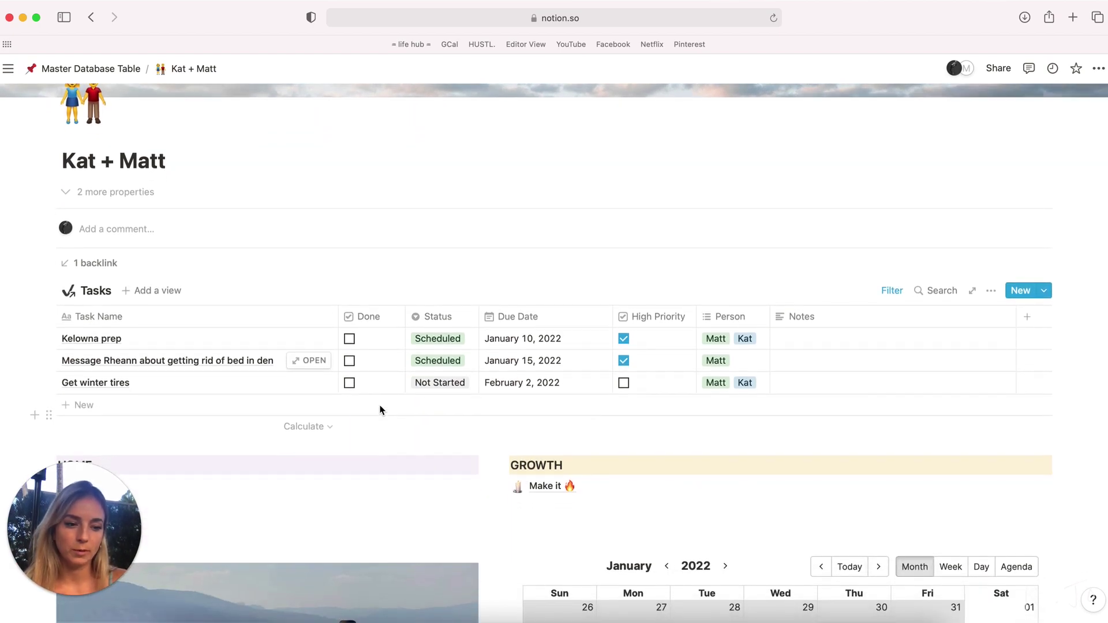
pyautogui.scroll(-6, 379, 411)
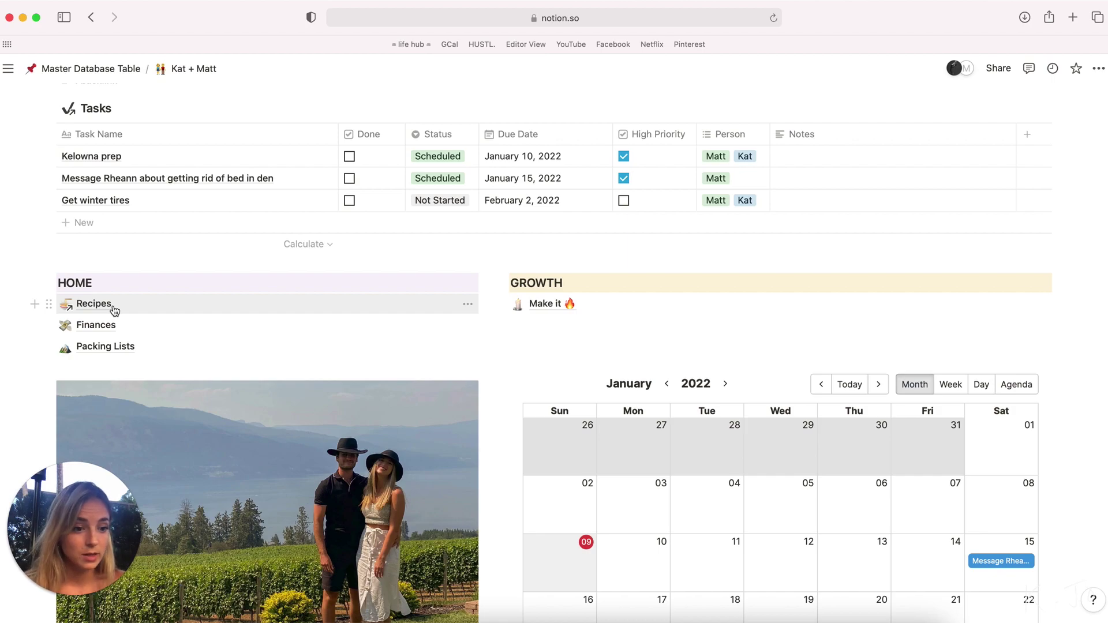
pyautogui.scroll(3, 257, 251)
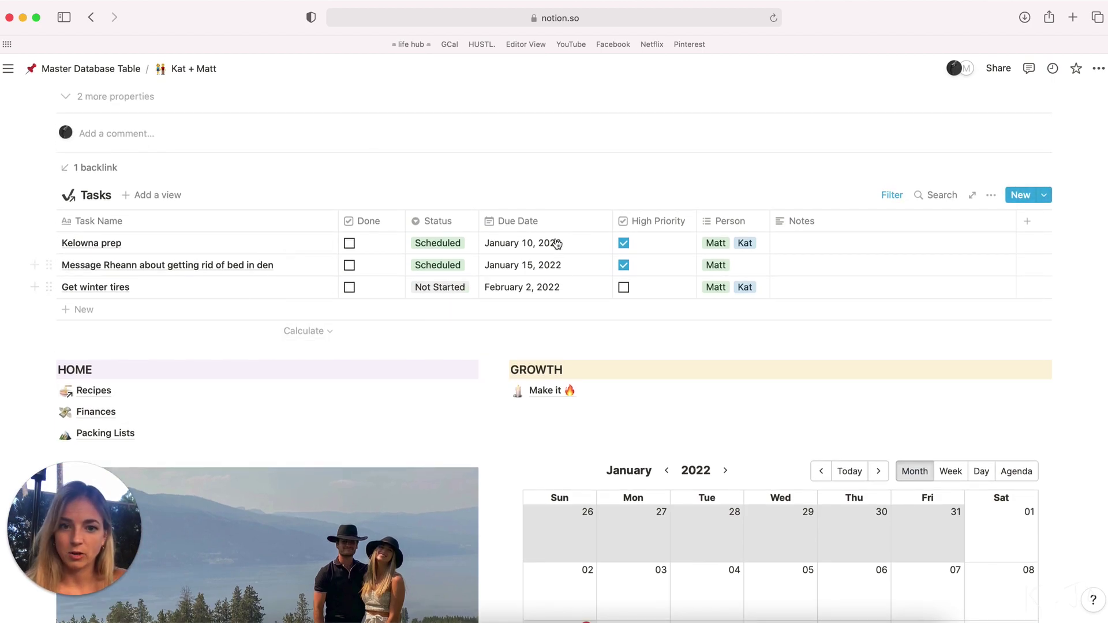
pyautogui.scroll(-5, 391, 309)
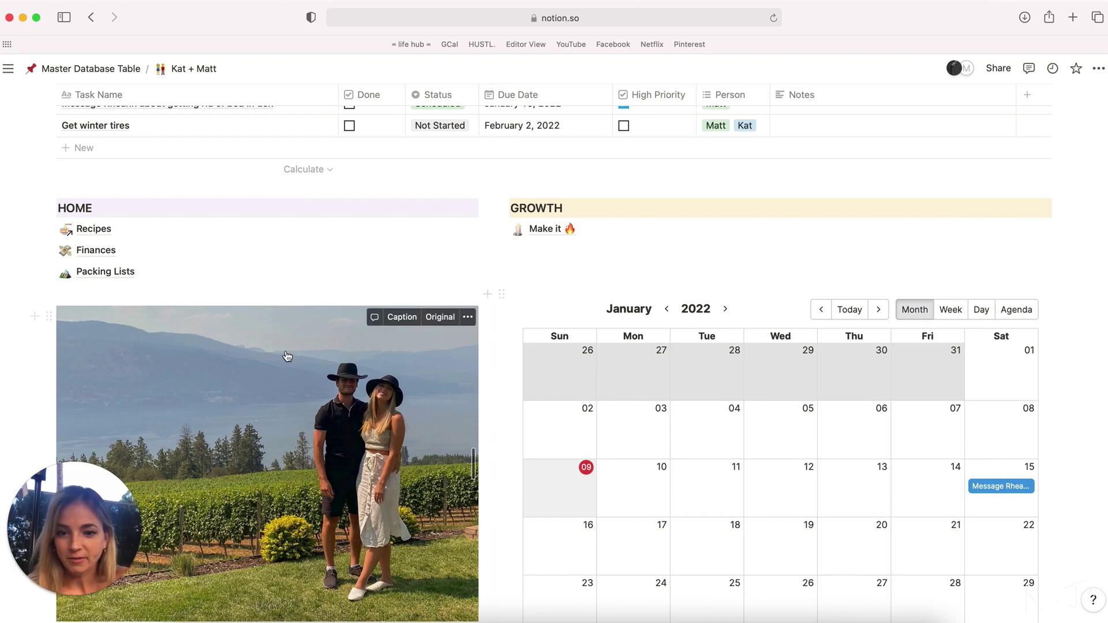
pyautogui.scroll(5, 683, 273)
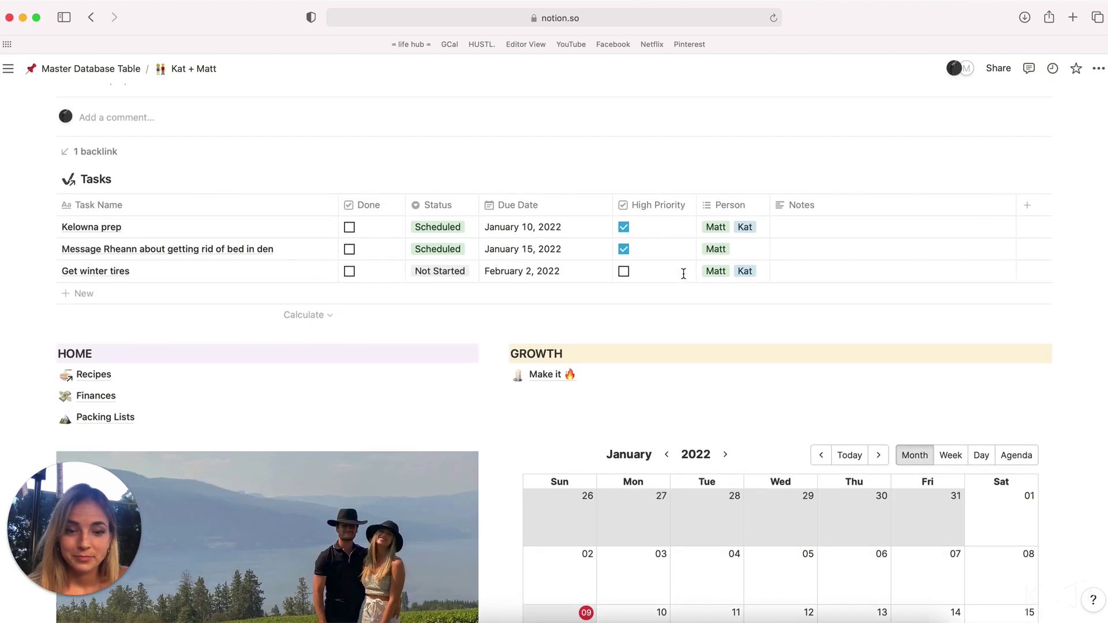
# View the Make it date-night board, return to life hub, and open the Recipes page
pyautogui.click(548, 376)
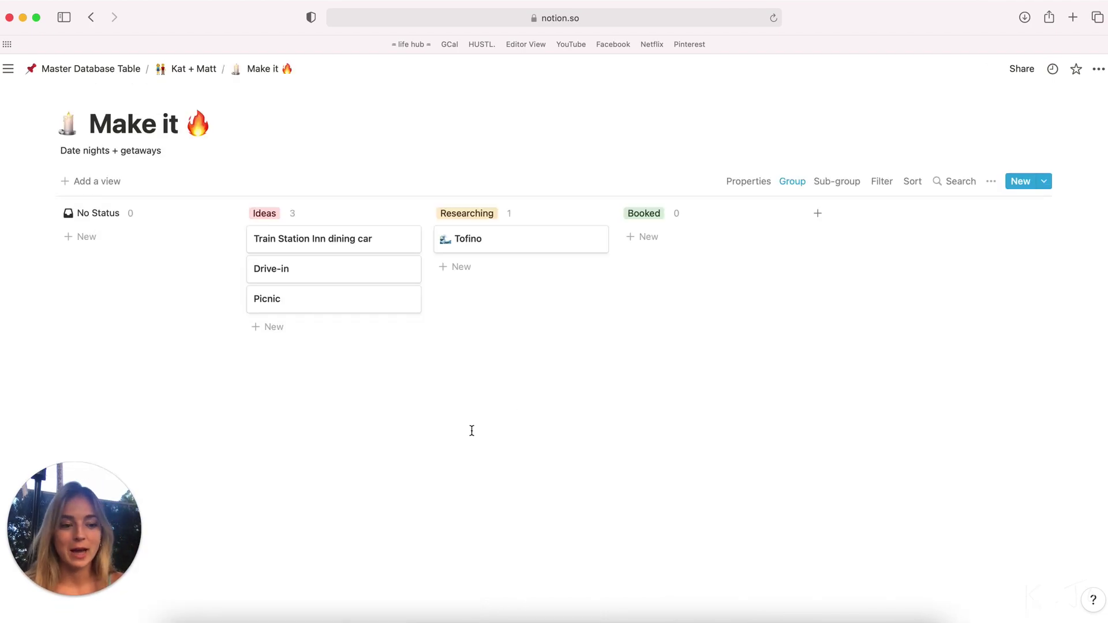
pyautogui.press('super+bracketleft')
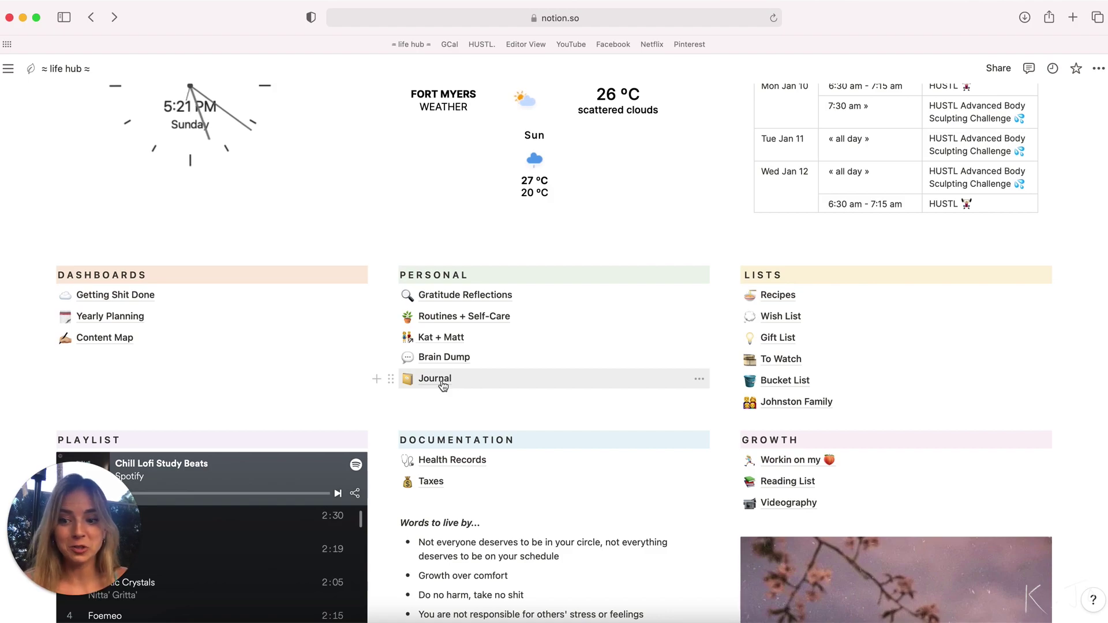
pyautogui.click(773, 298)
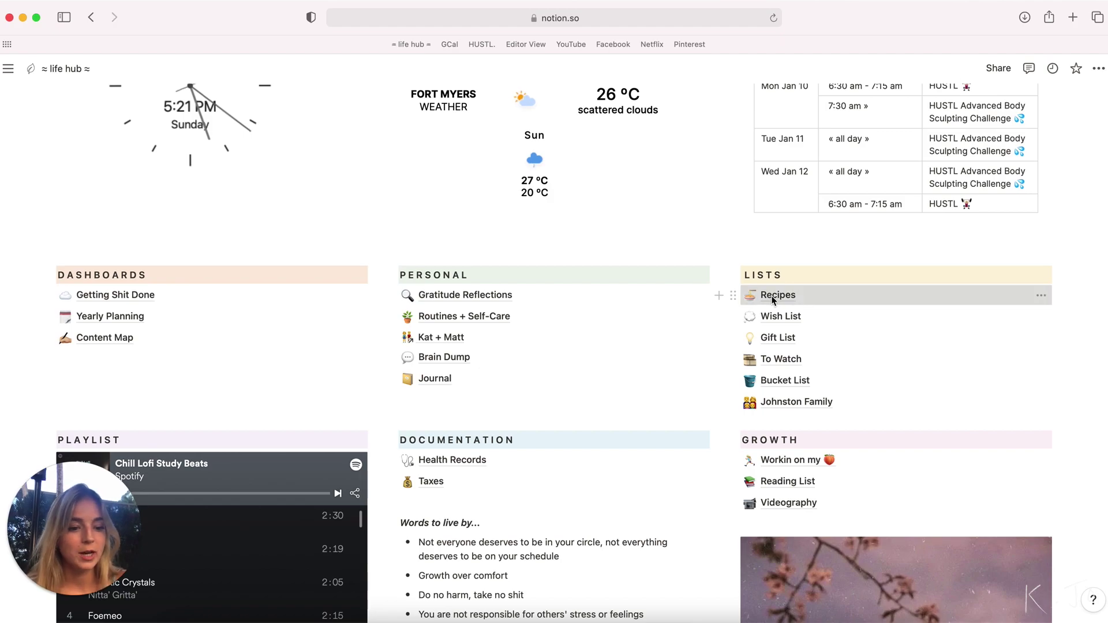
# Scroll down and across the GF + Veg Recipes board to the Thai Cauliflower Bites recipe
pyautogui.scroll(-4, 773, 301)
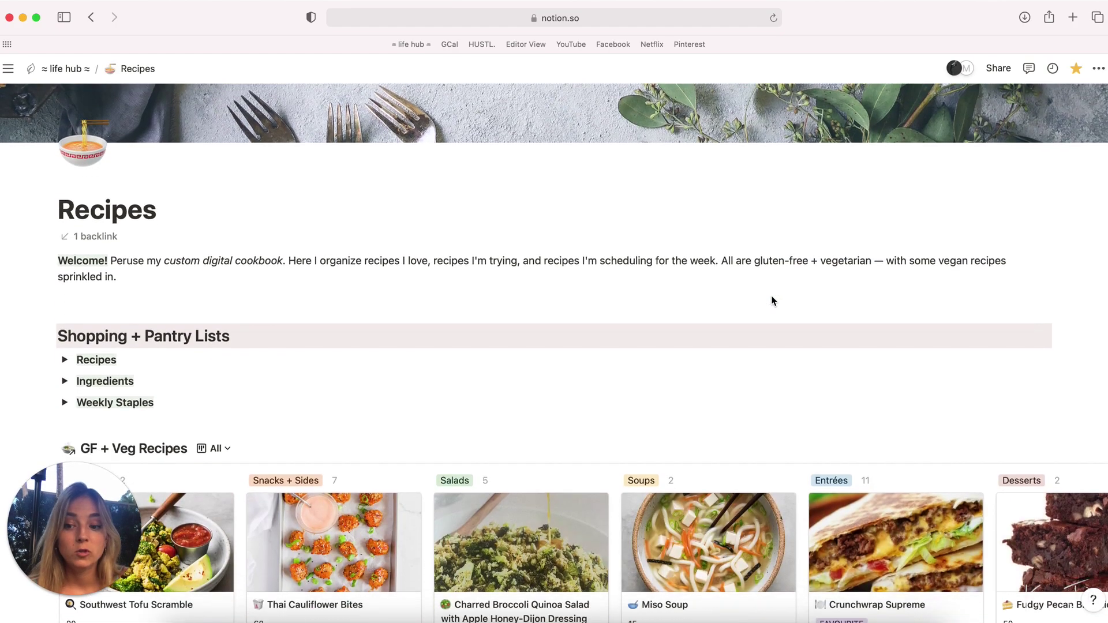
pyautogui.scroll(-1, 772, 296)
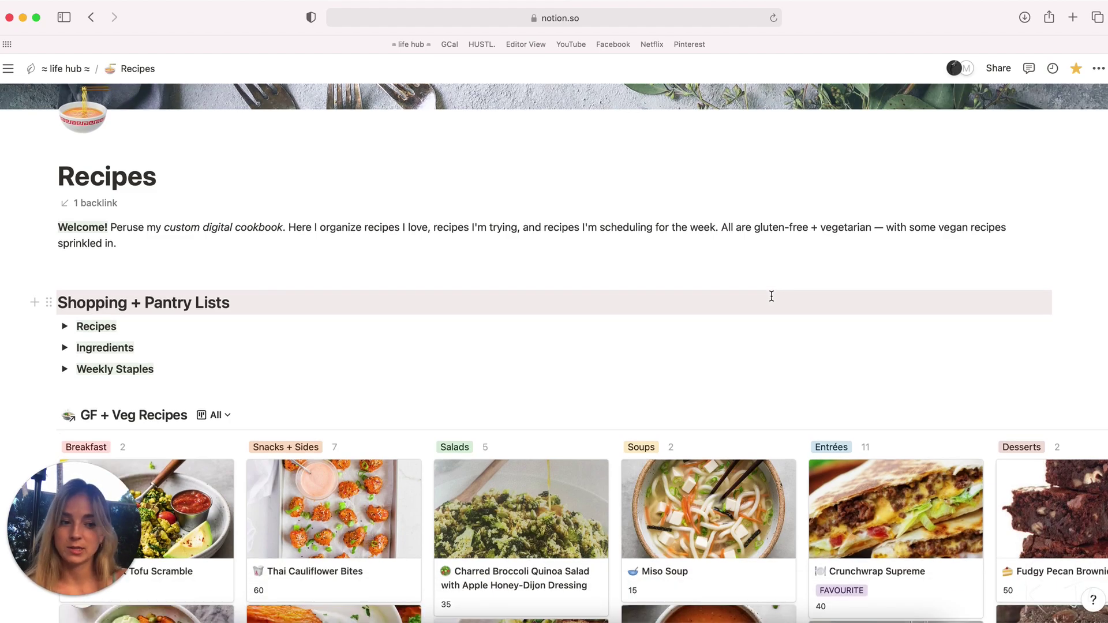
pyautogui.scroll(-5, 771, 296)
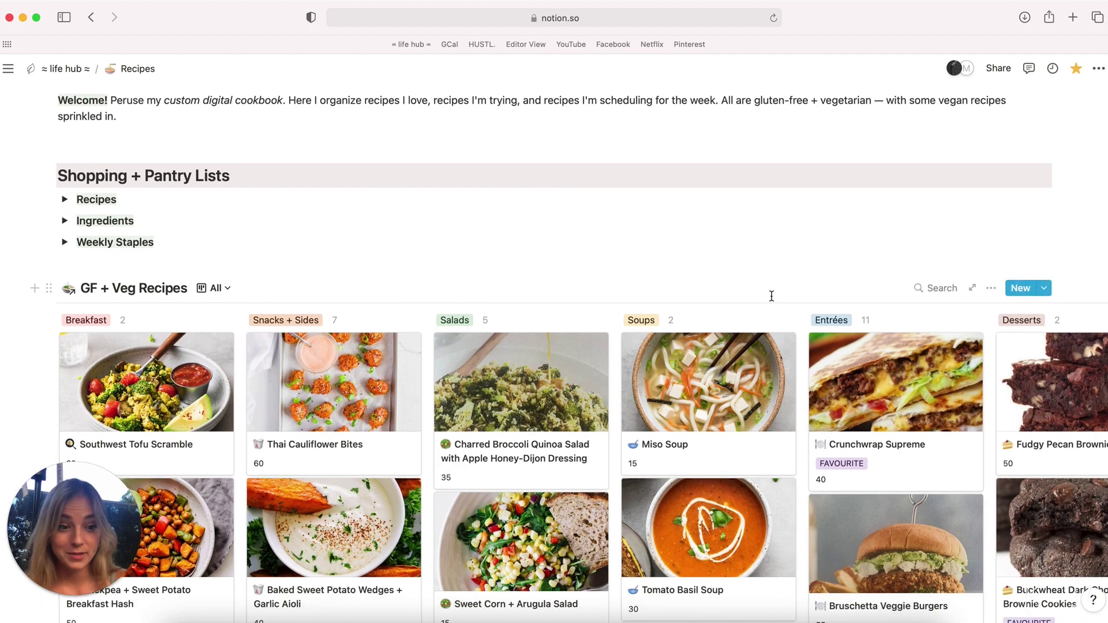
pyautogui.scroll(-4, 772, 296)
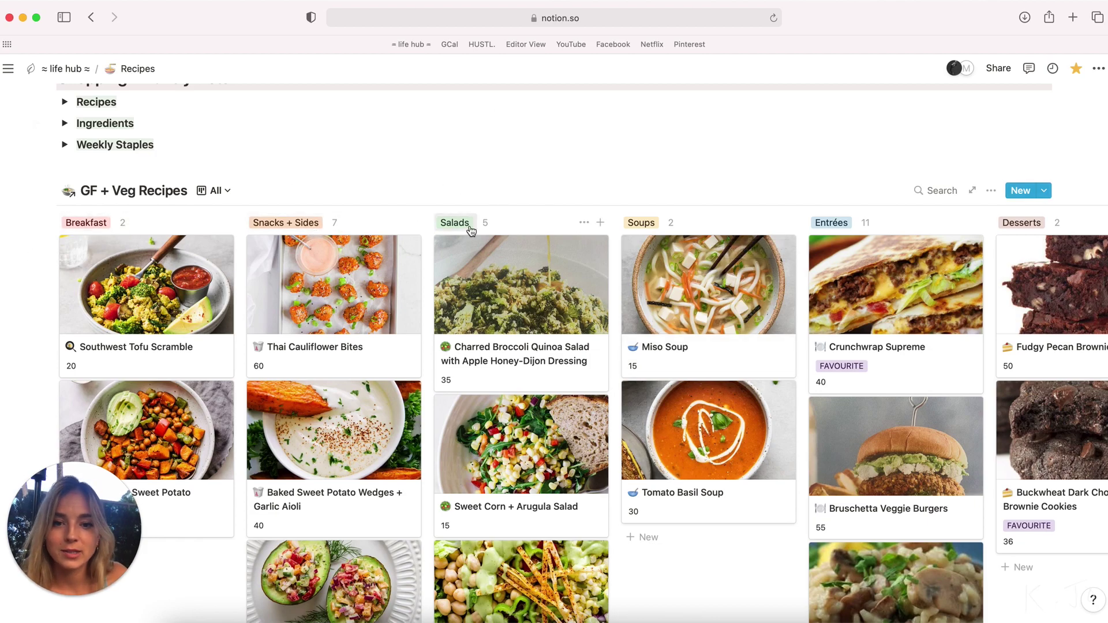
pyautogui.hscroll(8, 726, 225)
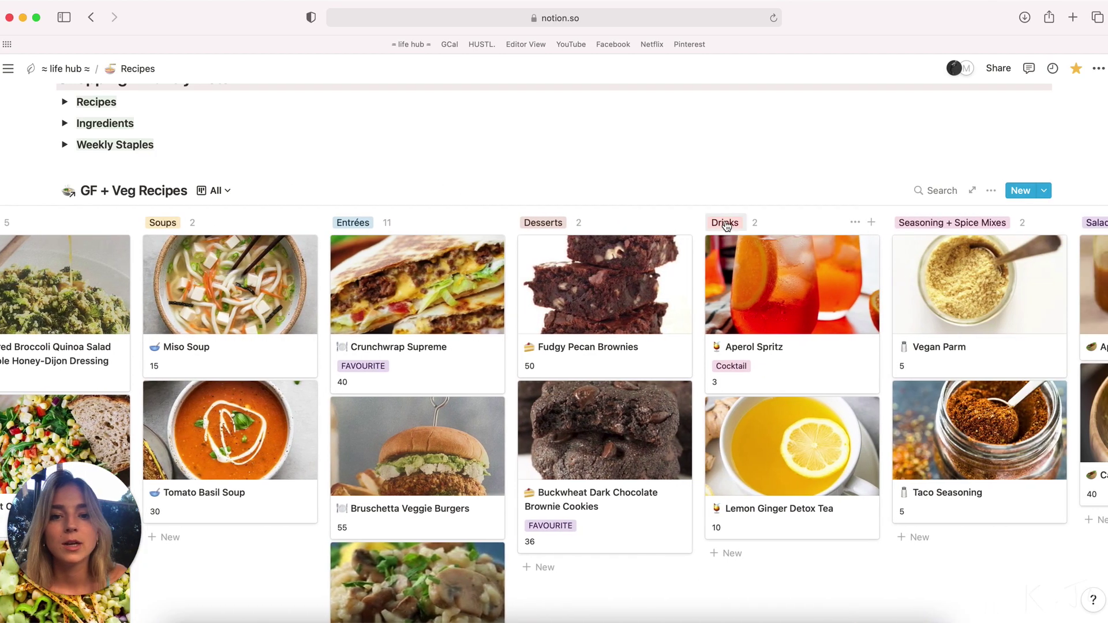
pyautogui.hscroll(4, 726, 225)
pyautogui.hscroll(2, 688, 229)
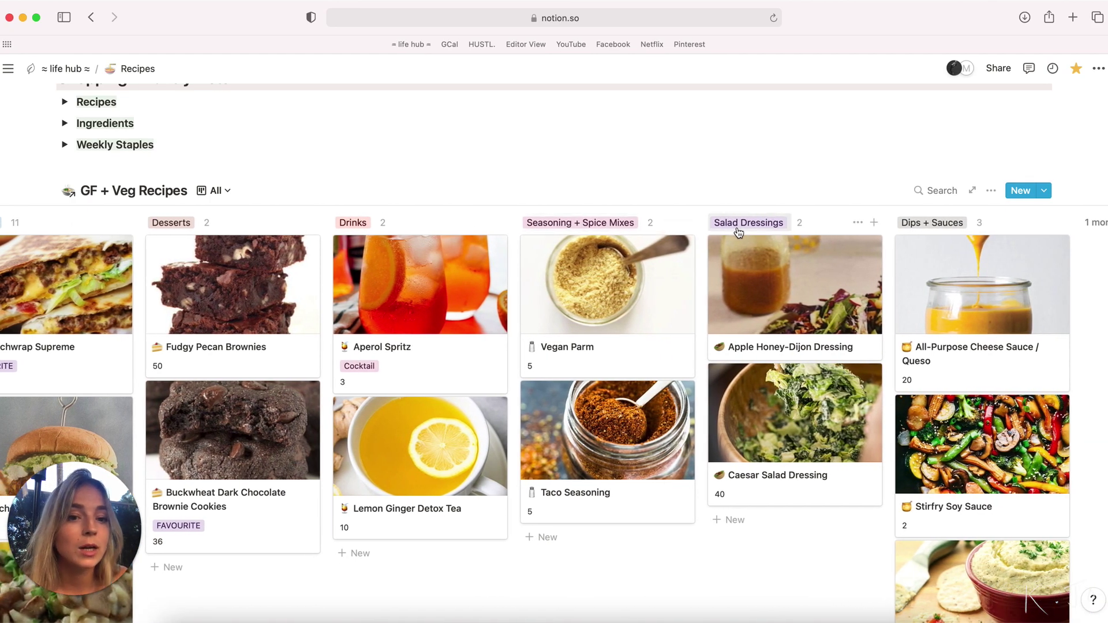
pyautogui.hscroll(2, 738, 233)
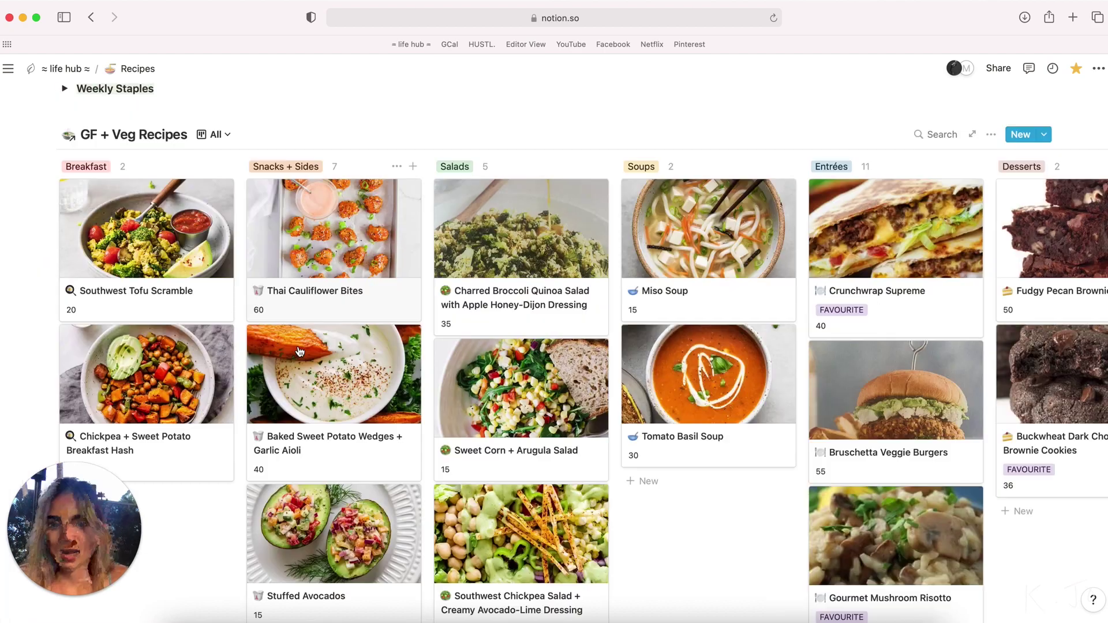
pyautogui.scroll(-2, 300, 351)
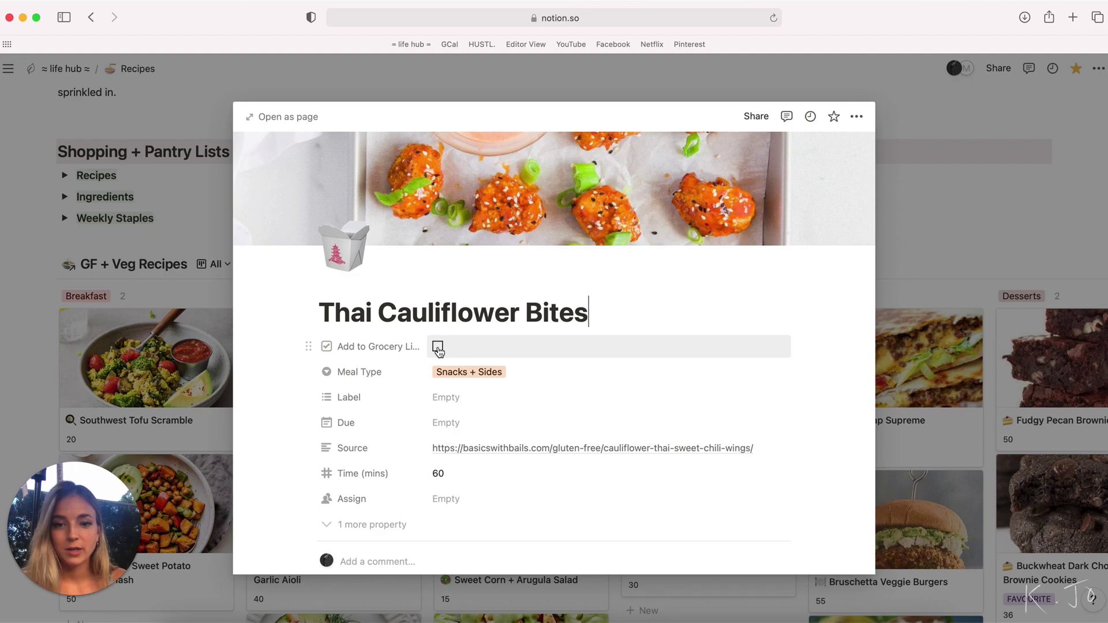
# Tick Add to Grocery List for Thai Cauliflower Bites, close the preview, and expand Ingredients
pyautogui.click(438, 348)
pyautogui.scroll(-15, 457, 411)
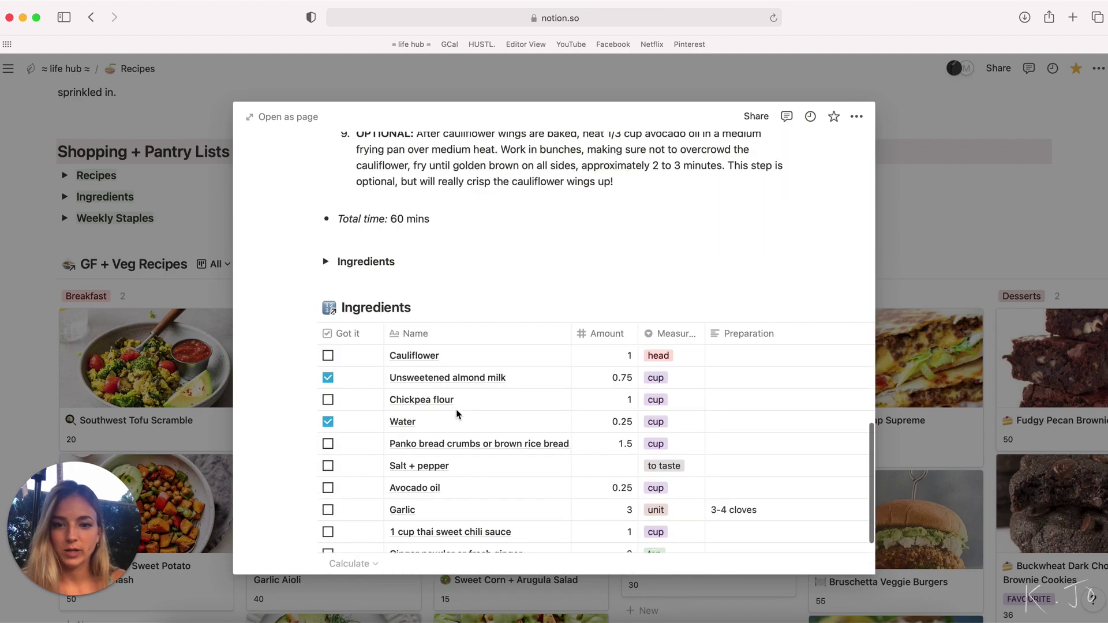
pyautogui.scroll(5, 481, 345)
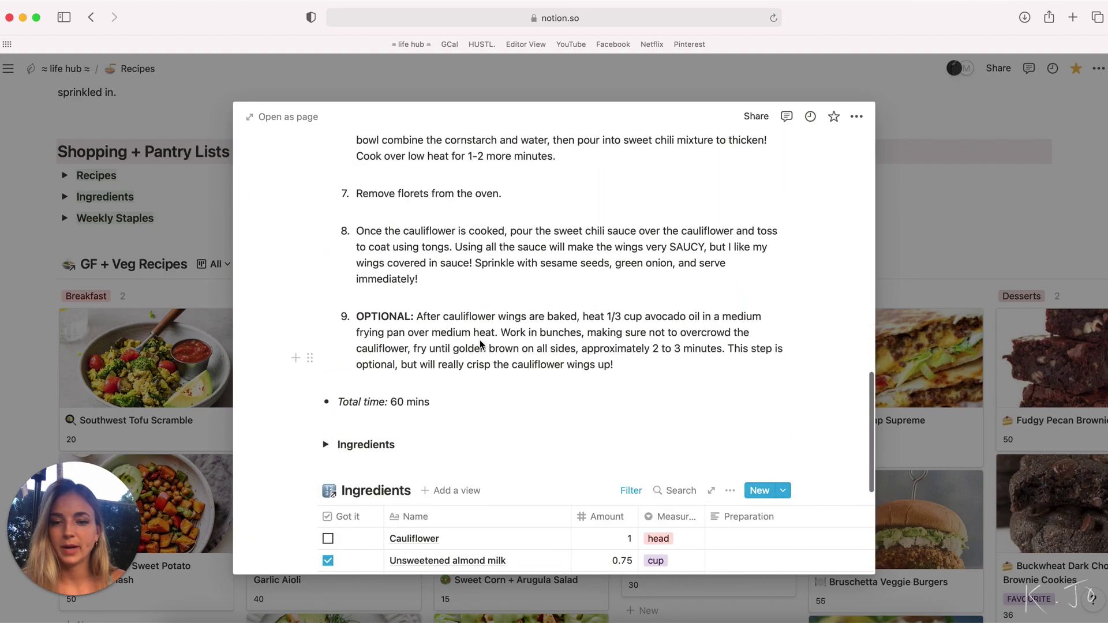
pyautogui.scroll(10, 481, 345)
pyautogui.click(149, 150)
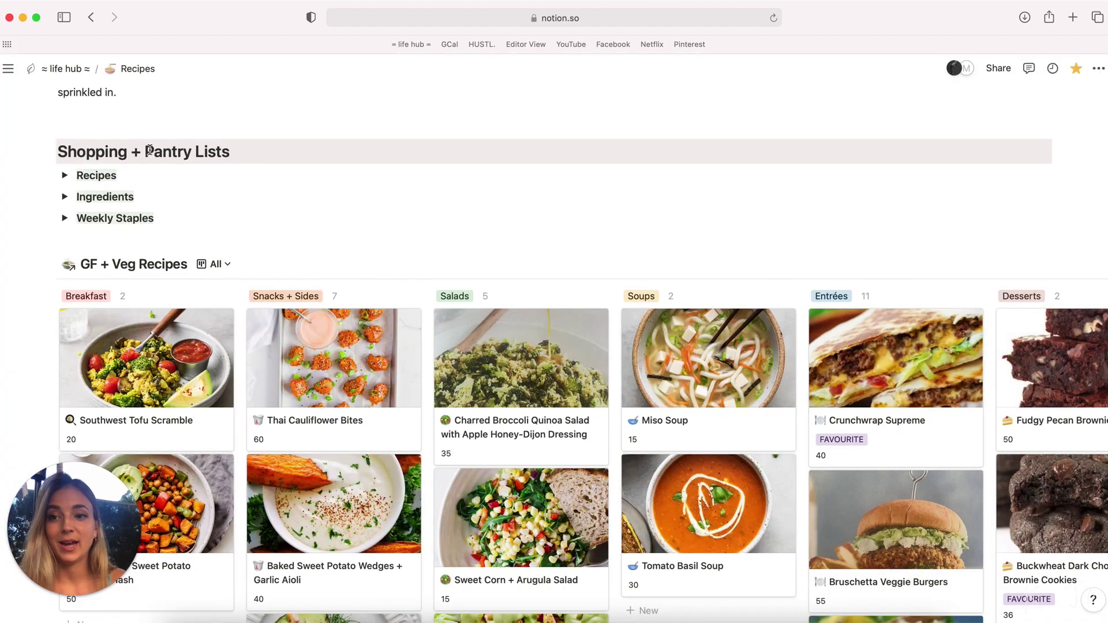
pyautogui.click(65, 197)
# Scroll through the To Buy ingredients table, then return to the life hub dashboard
pyautogui.scroll(-1, 351, 343)
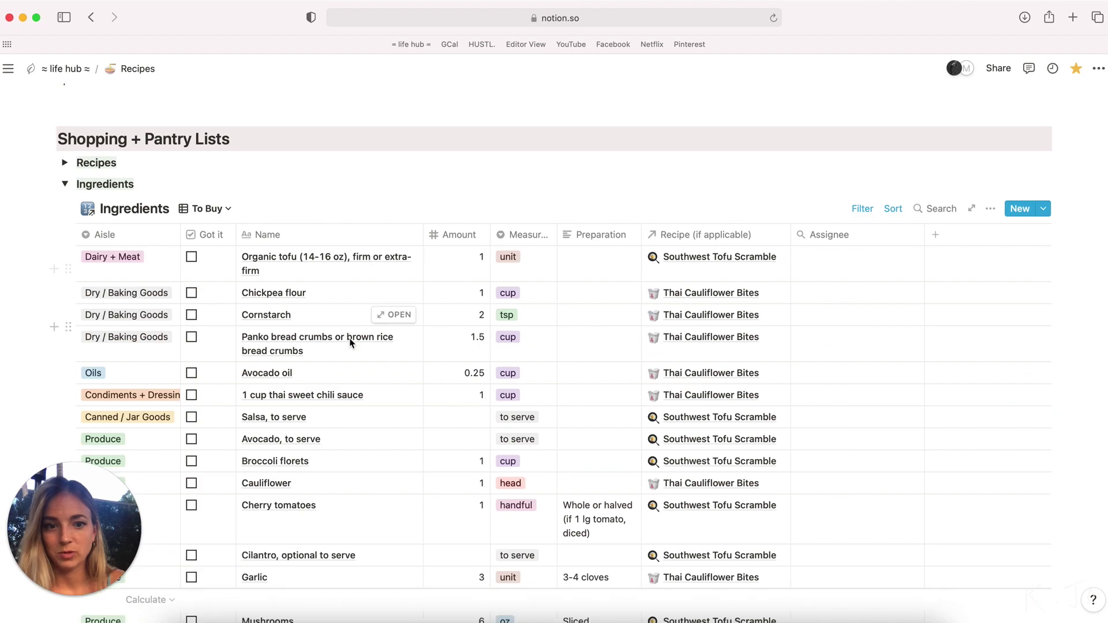
pyautogui.scroll(-2, 349, 343)
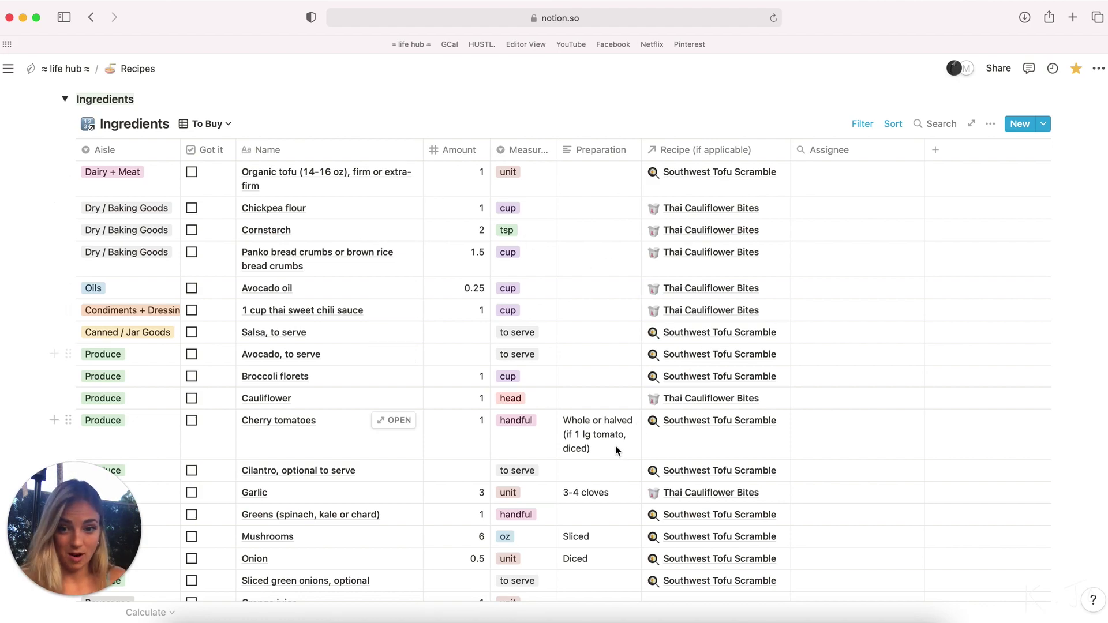
pyautogui.scroll(2, 146, 285)
pyautogui.scroll(-3, 168, 393)
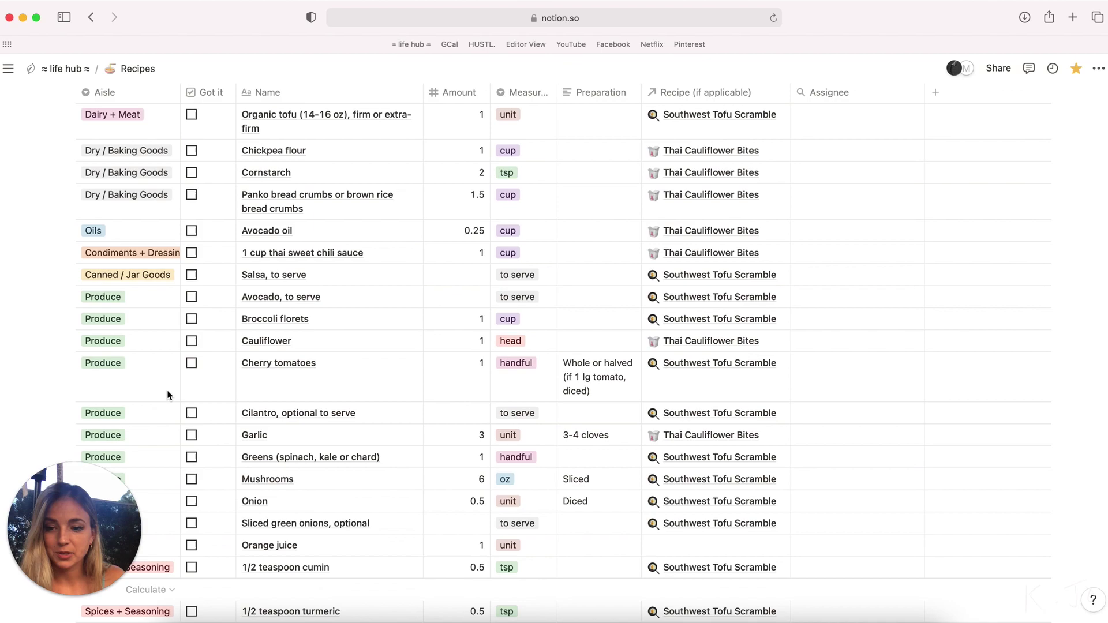
pyautogui.scroll(-1, 167, 395)
pyautogui.scroll(5, 168, 393)
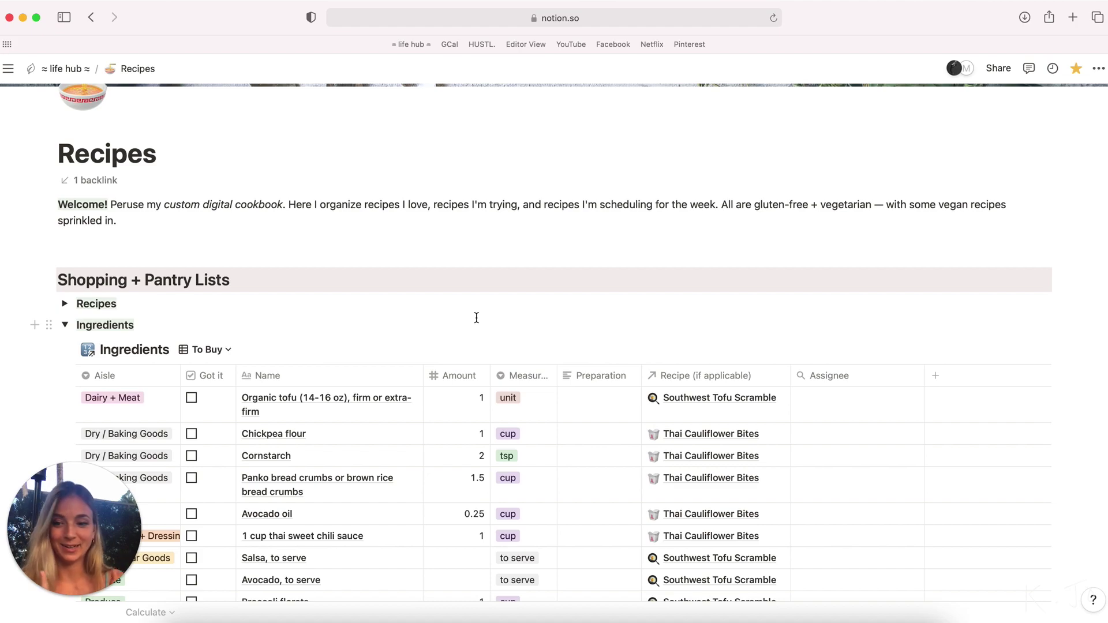
pyautogui.scroll(1, 473, 309)
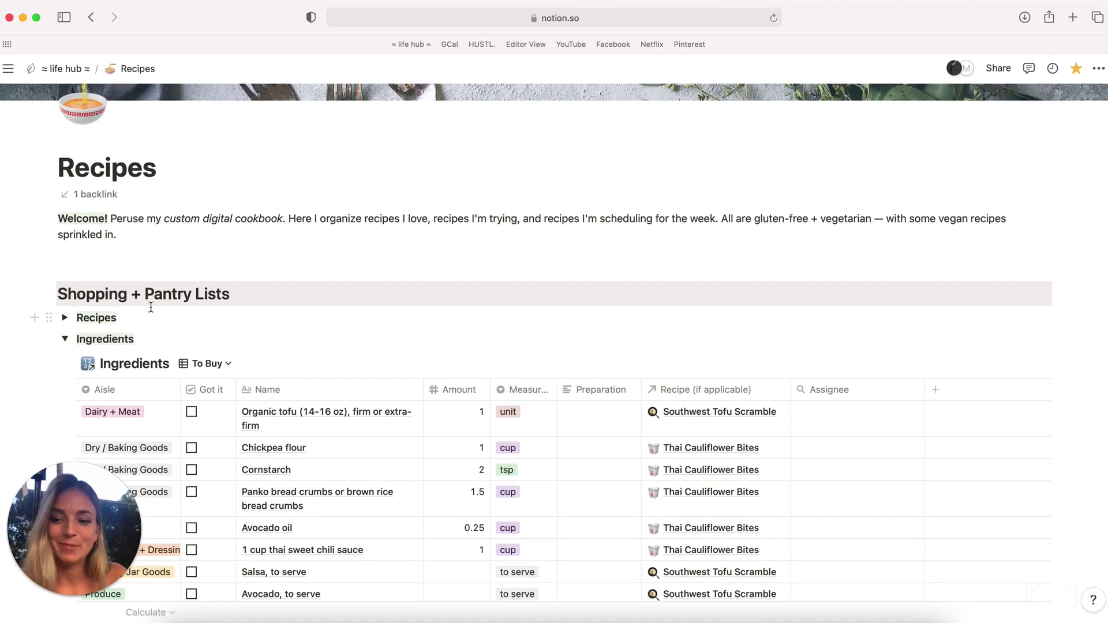
pyautogui.press('super+bracketleft')
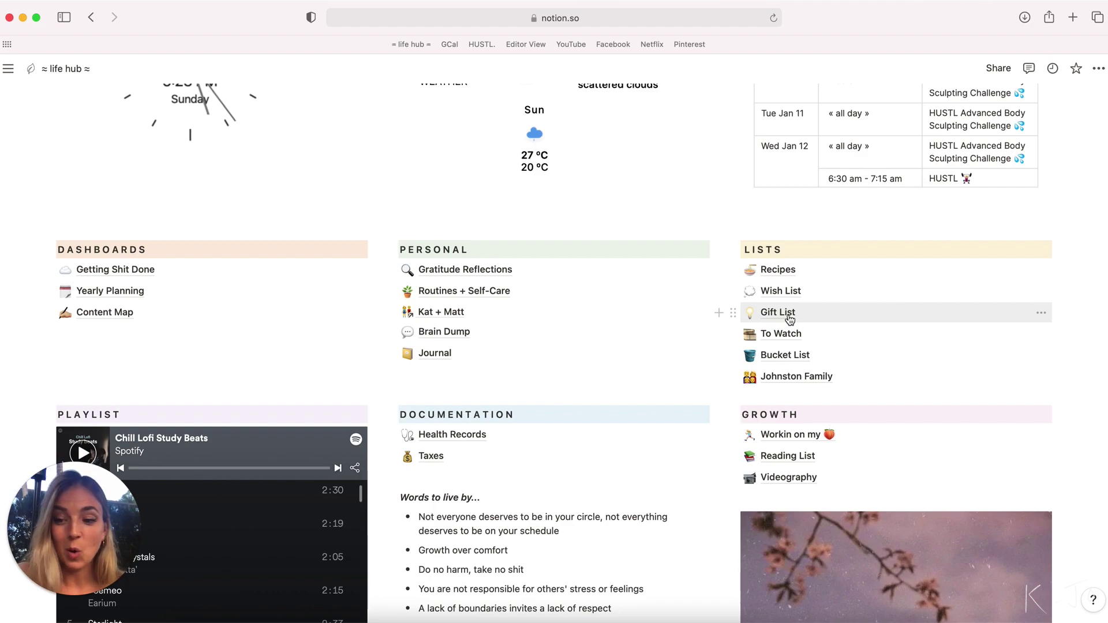
pyautogui.scroll(-1, 790, 319)
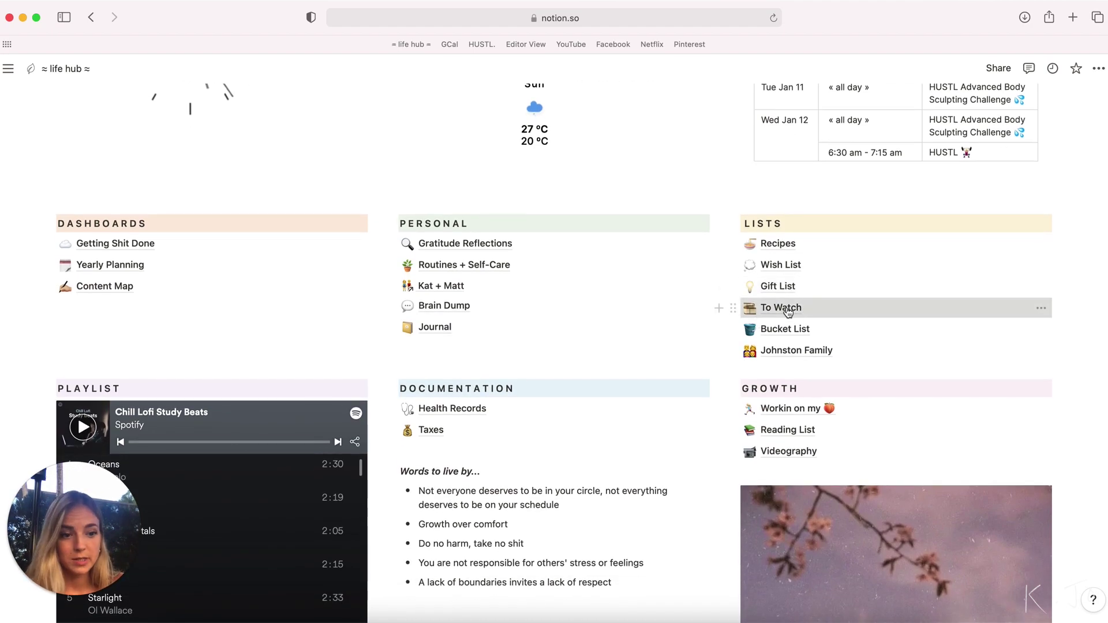
pyautogui.click(788, 309)
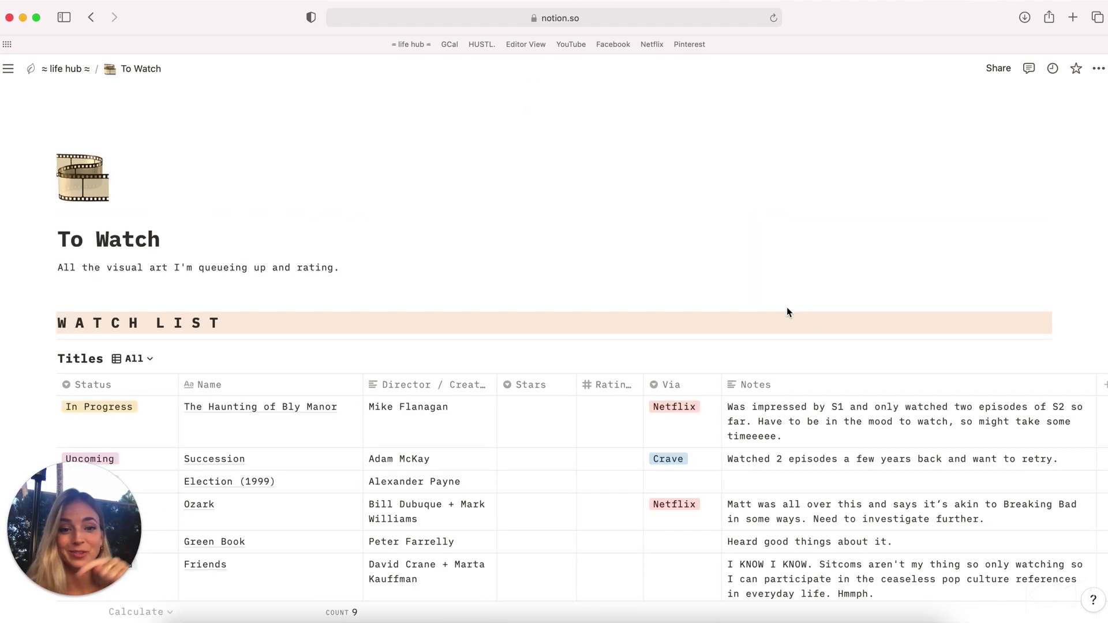
# Scroll through the Watch List and the 42-title Ratings table, then go back to life hub
pyautogui.scroll(-3, 634, 328)
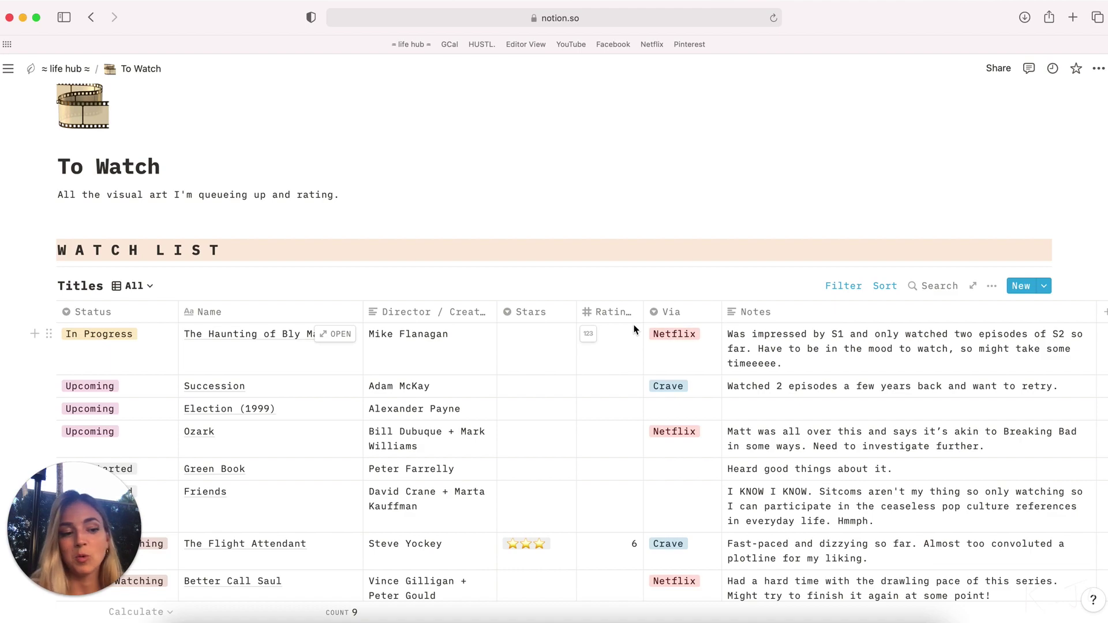
pyautogui.scroll(-3, 634, 329)
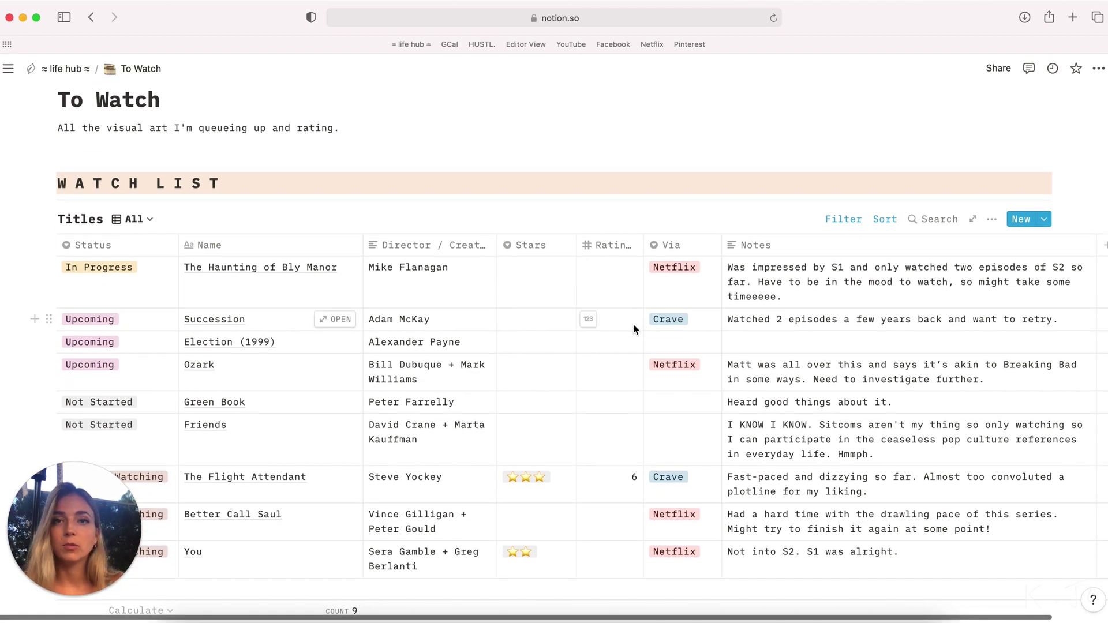
pyautogui.scroll(-2, 633, 329)
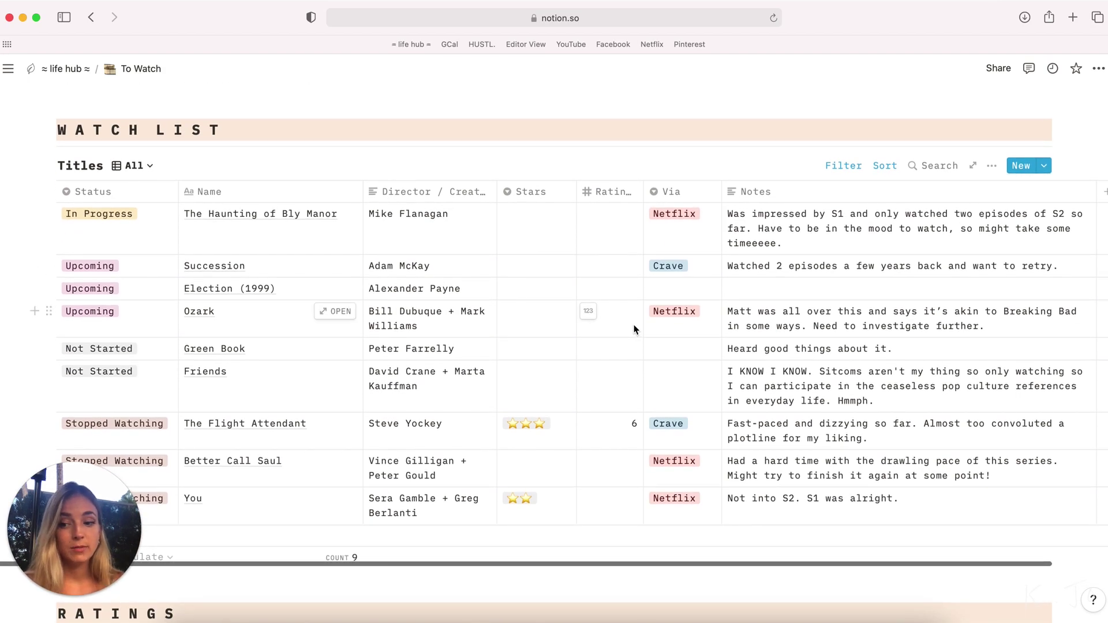
pyautogui.scroll(-3, 634, 329)
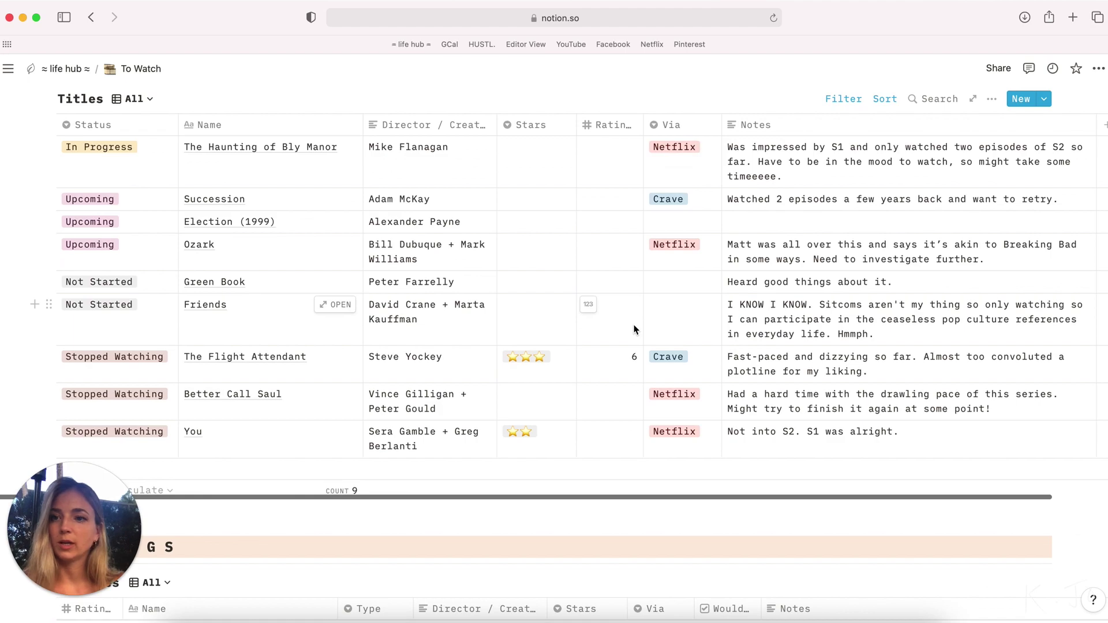
pyautogui.scroll(6, 634, 327)
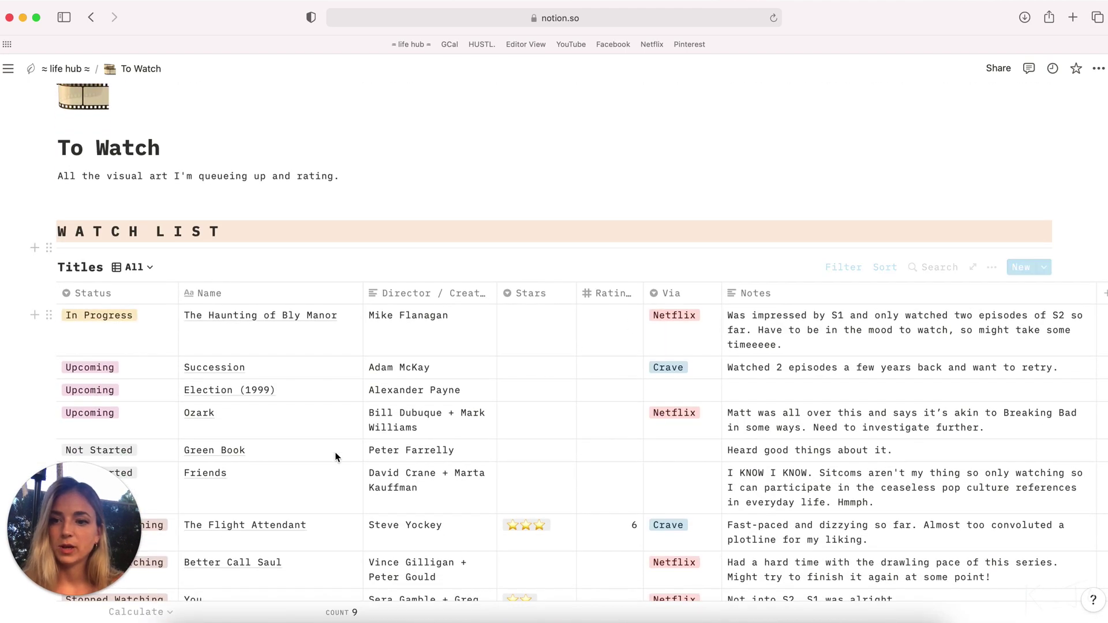
pyautogui.scroll(-3, 337, 457)
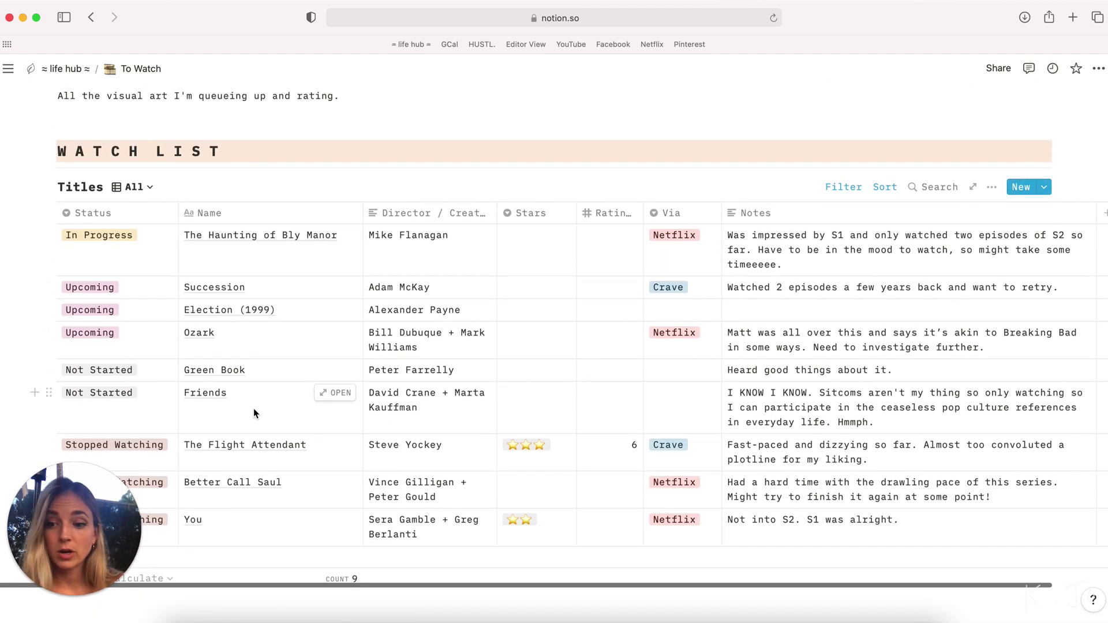
pyautogui.scroll(-10, 487, 456)
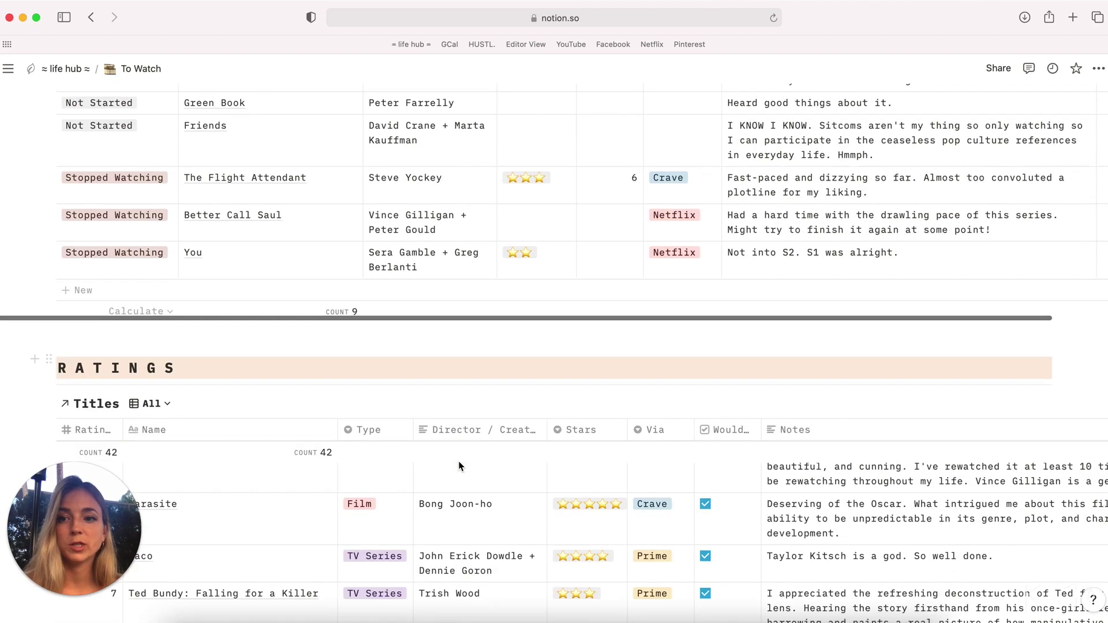
pyautogui.scroll(-10, 460, 465)
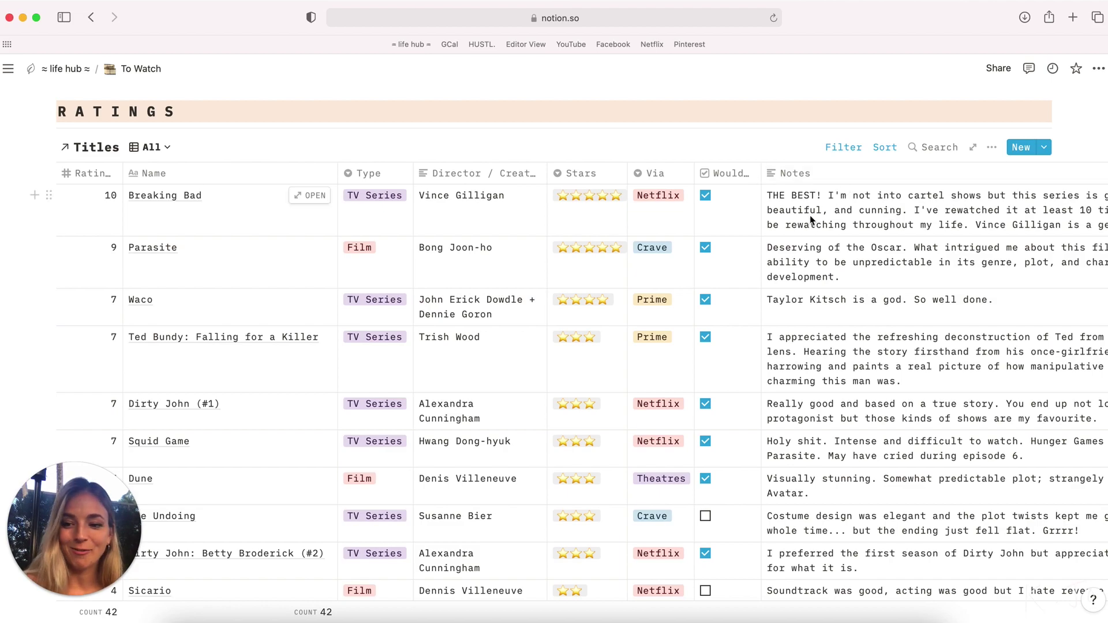
pyautogui.press('super+bracketleft')
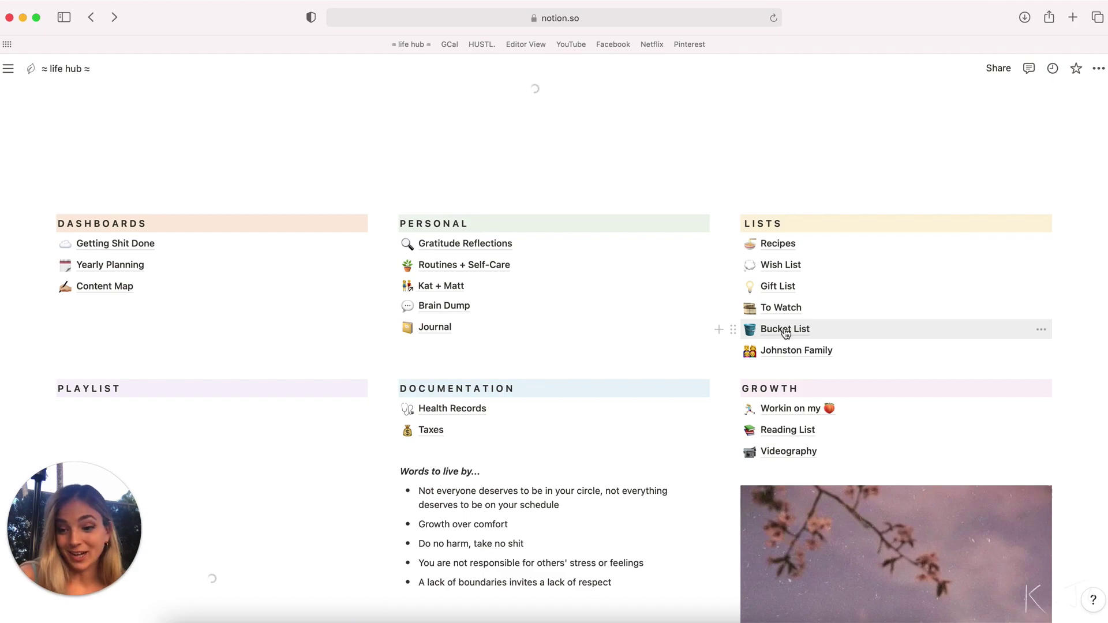
# Open the Bucket List and scroll down to the Sailing Lessons link under Learn to sail
pyautogui.click(785, 330)
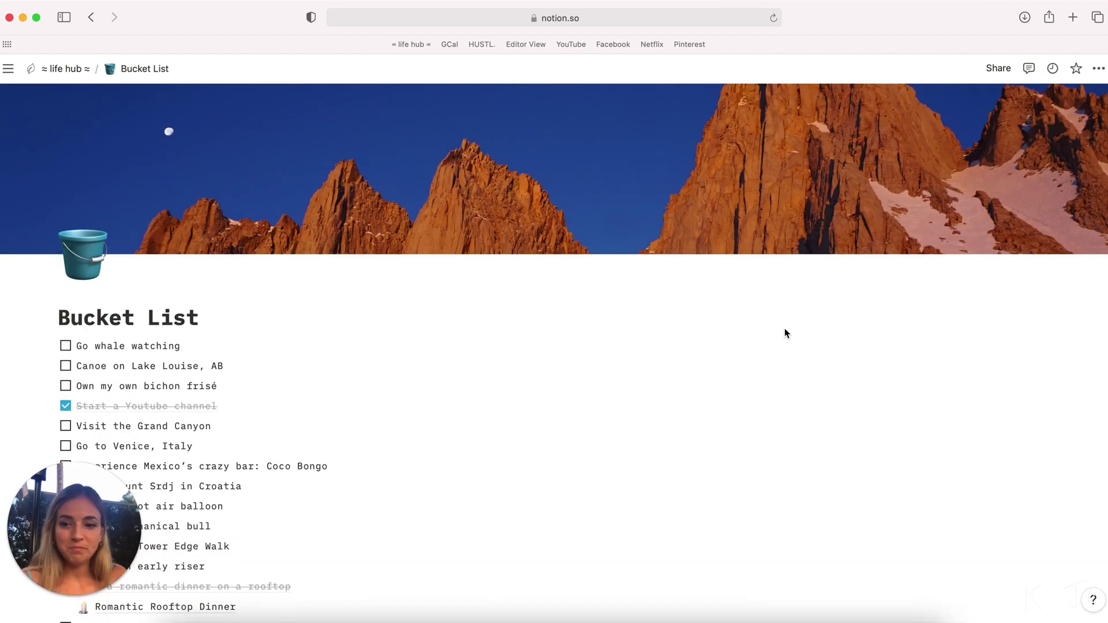
pyautogui.scroll(-2, 686, 358)
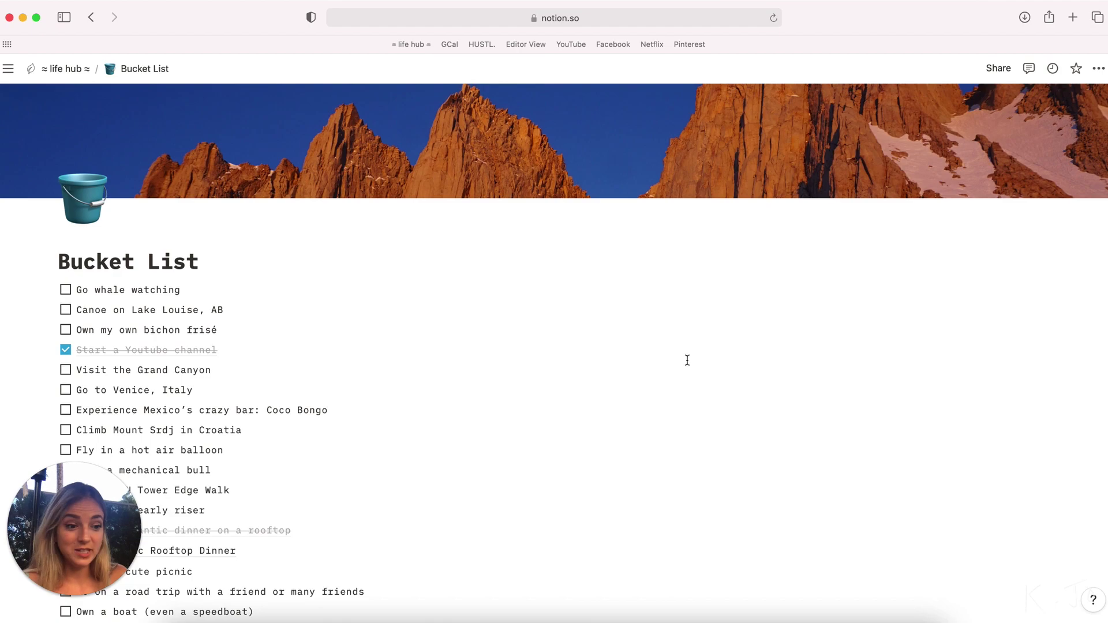
pyautogui.scroll(-1, 687, 360)
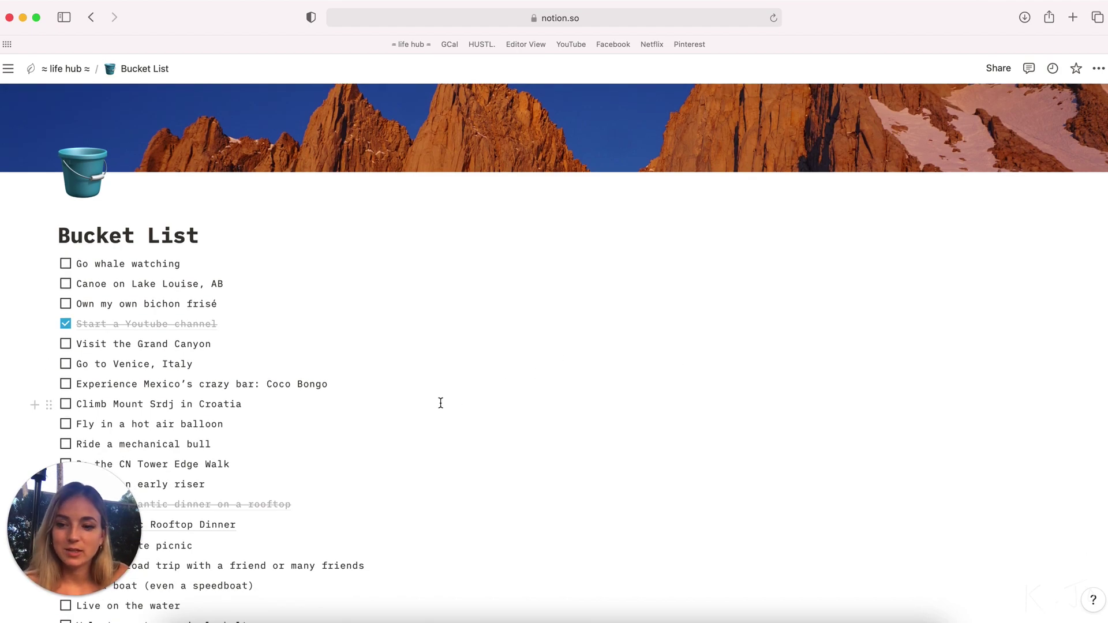
pyautogui.scroll(-5, 441, 402)
pyautogui.scroll(-9, 440, 403)
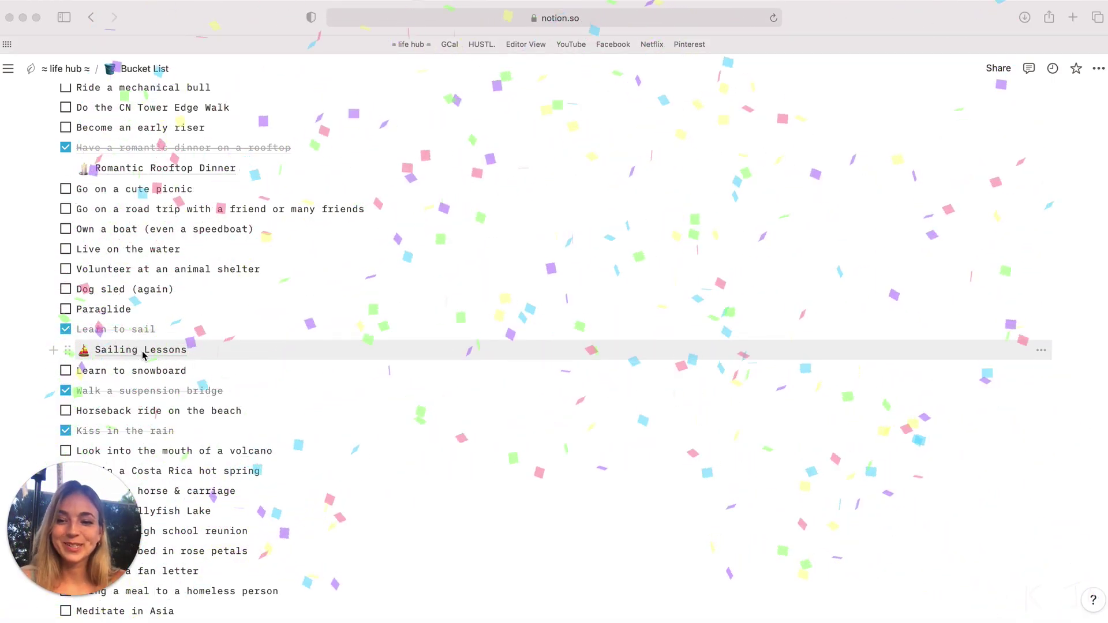
# Open Sailing Lessons and read past the photos to the points of sail, turns and rigging sections
pyautogui.click(176, 352)
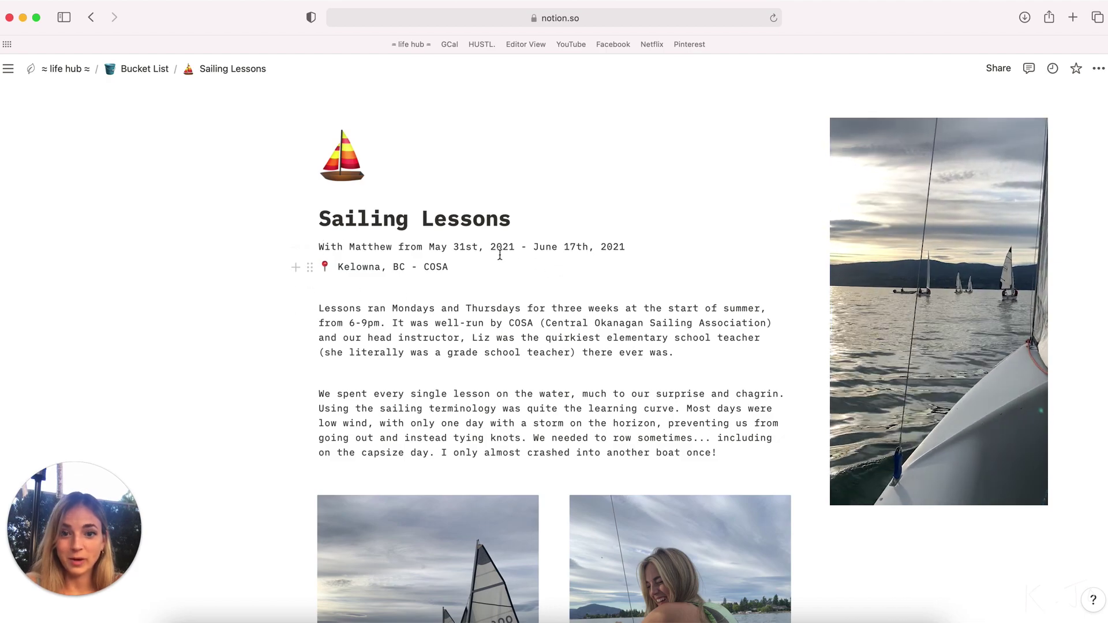
pyautogui.scroll(-1, 612, 417)
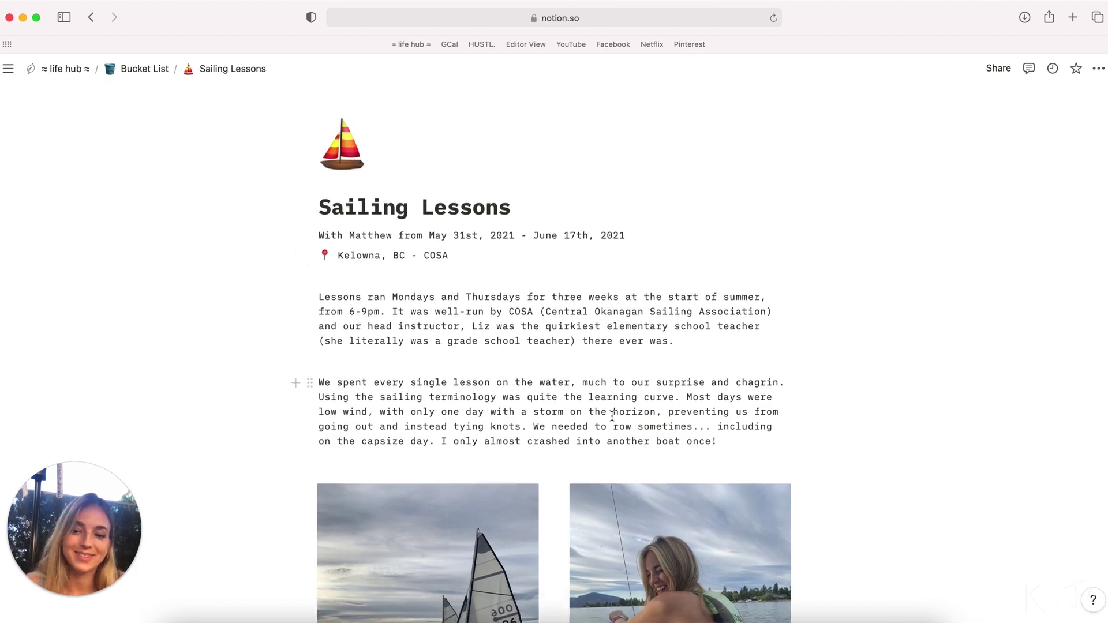
pyautogui.scroll(-10, 579, 386)
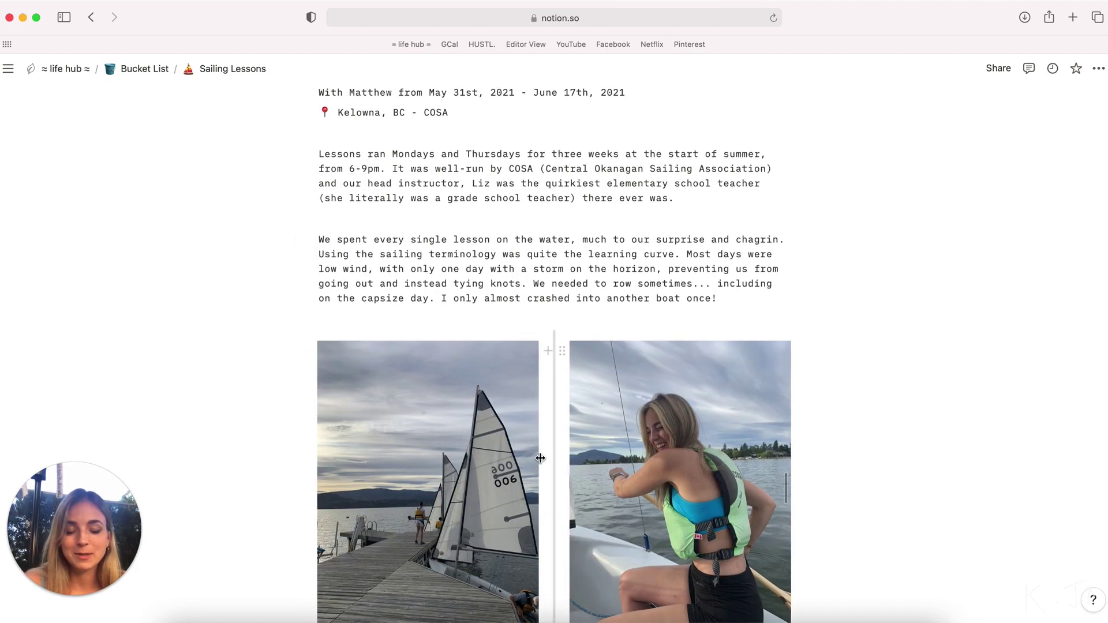
pyautogui.scroll(-12, 540, 458)
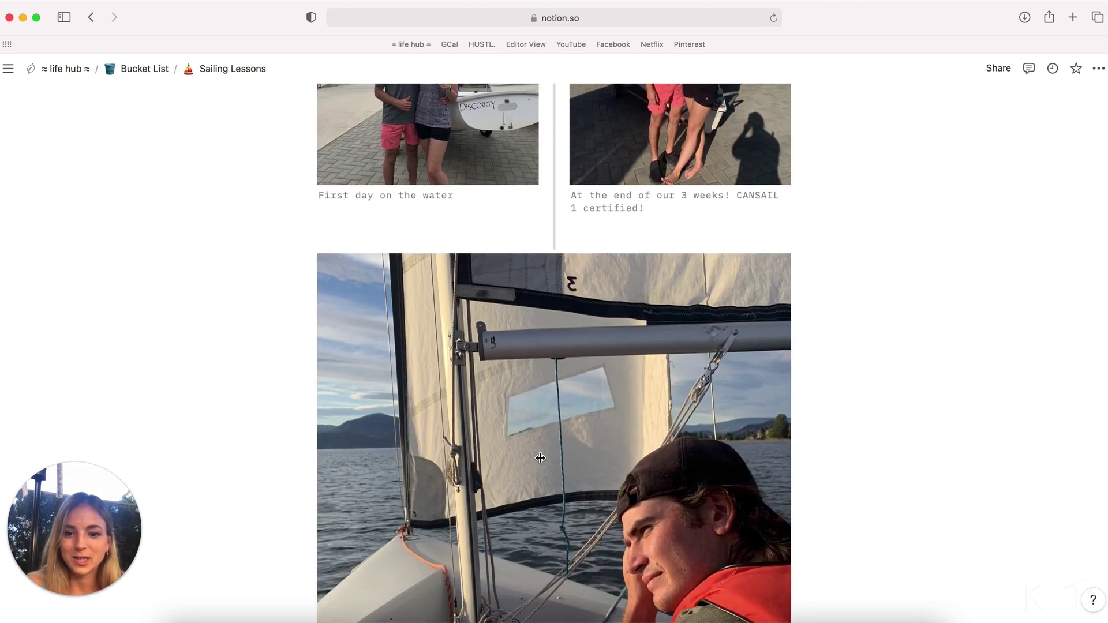
pyautogui.scroll(-5, 542, 463)
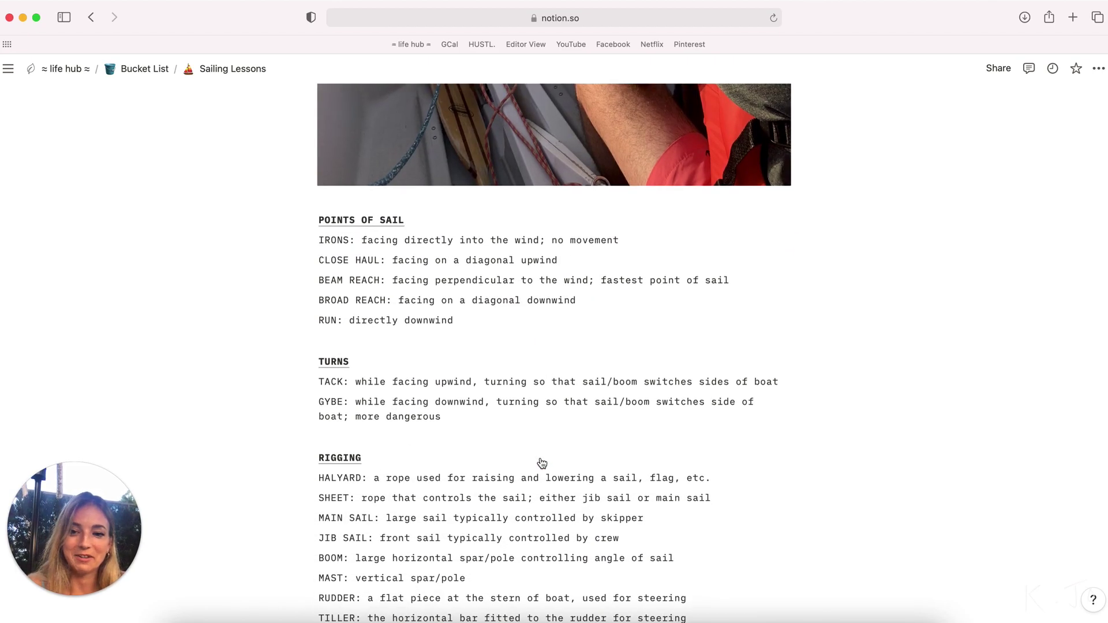
pyautogui.scroll(-2, 482, 397)
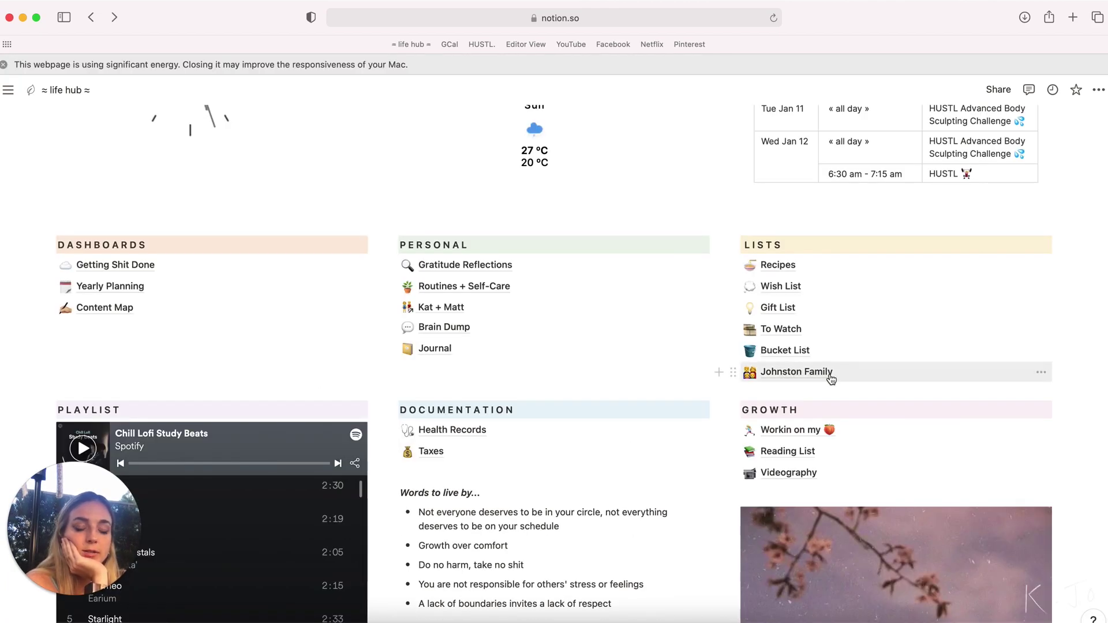
# Open Reading List from the GROWTH area and browse its To Read books table
pyautogui.scroll(-2, 527, 418)
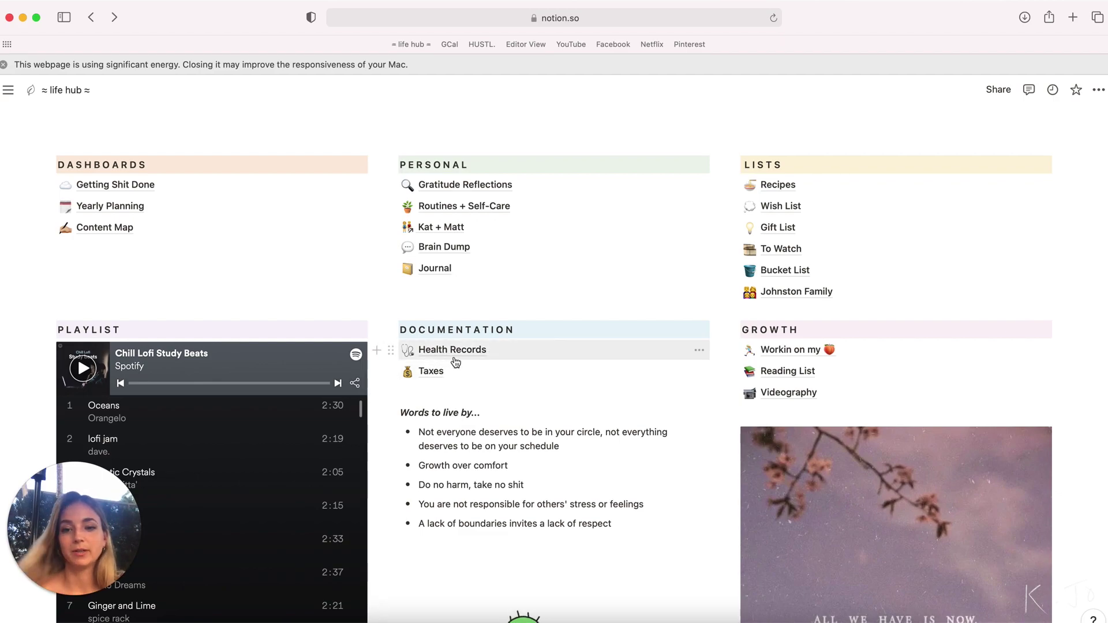
pyautogui.scroll(-1, 456, 362)
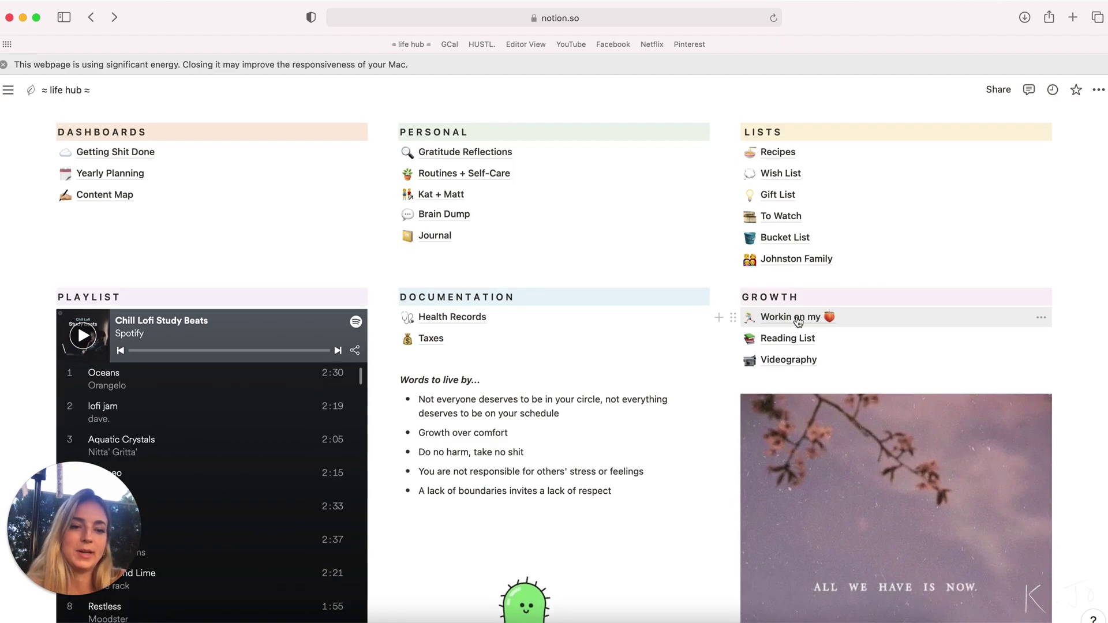
pyautogui.click(783, 343)
pyautogui.scroll(-1, 525, 393)
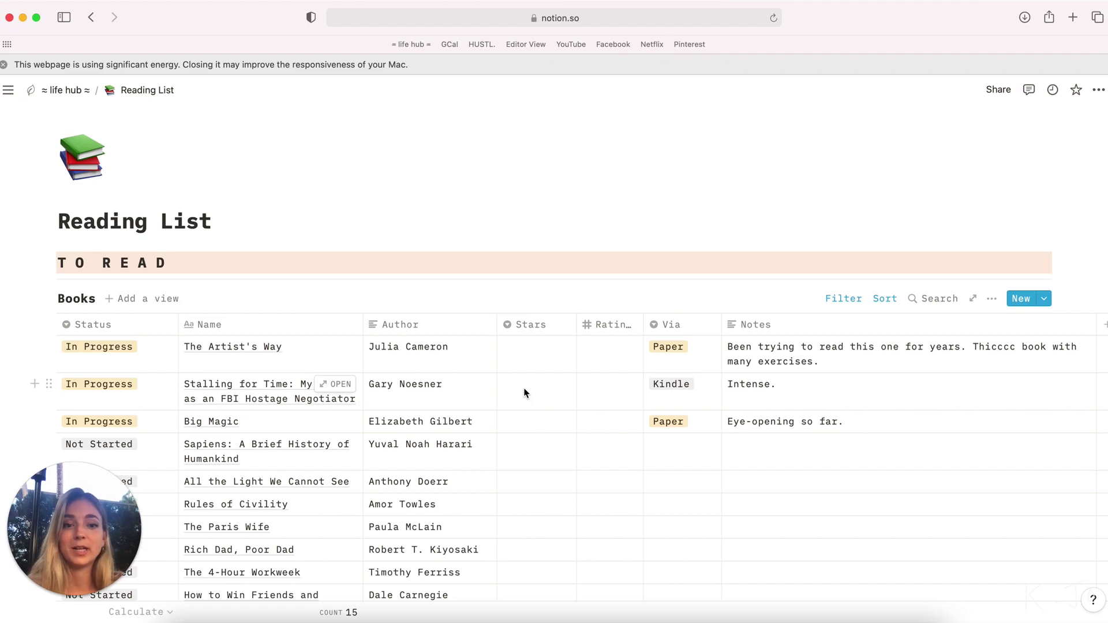
pyautogui.scroll(-1, 476, 395)
# Return to the life hub and scroll up to its title and Today at a Glance section
pyautogui.press('super+bracketleft')
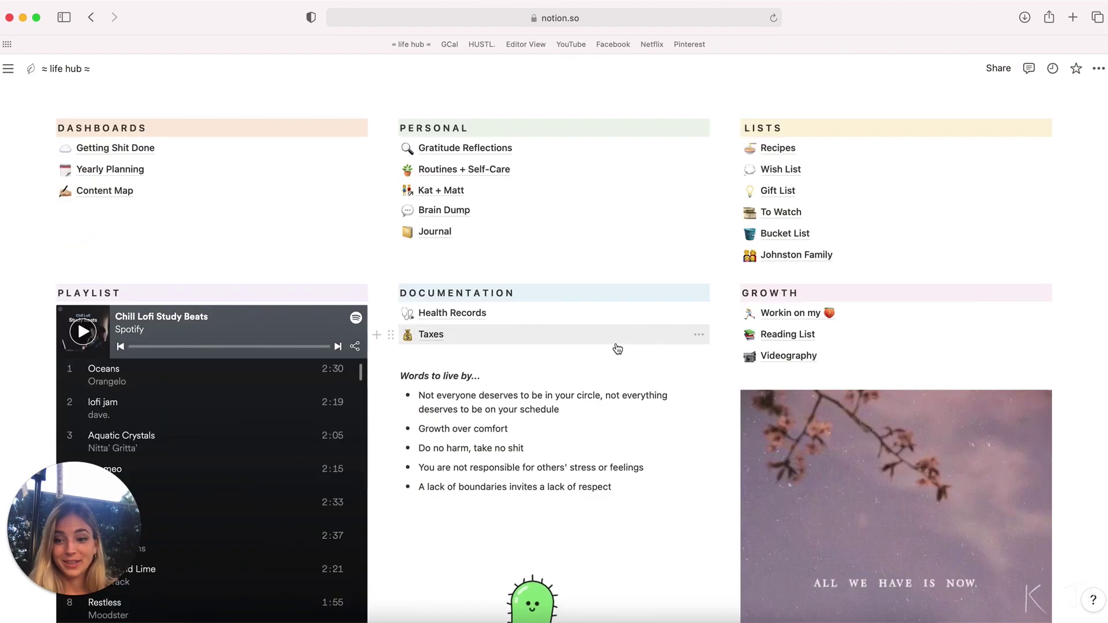
pyautogui.scroll(-3, 616, 348)
pyautogui.scroll(3, 616, 348)
pyautogui.scroll(5, 616, 347)
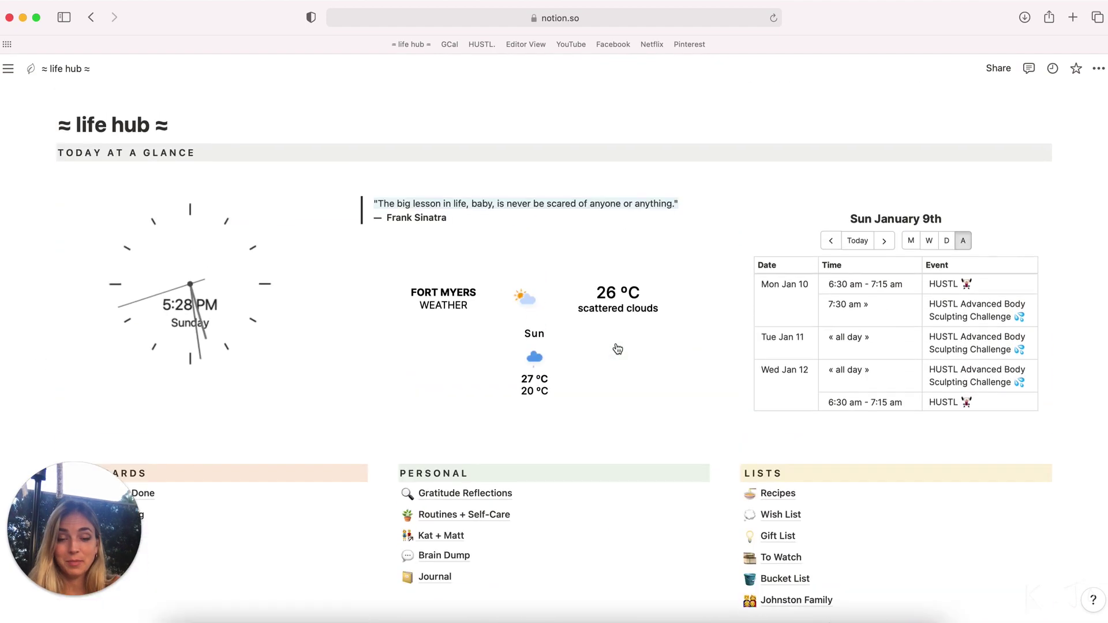